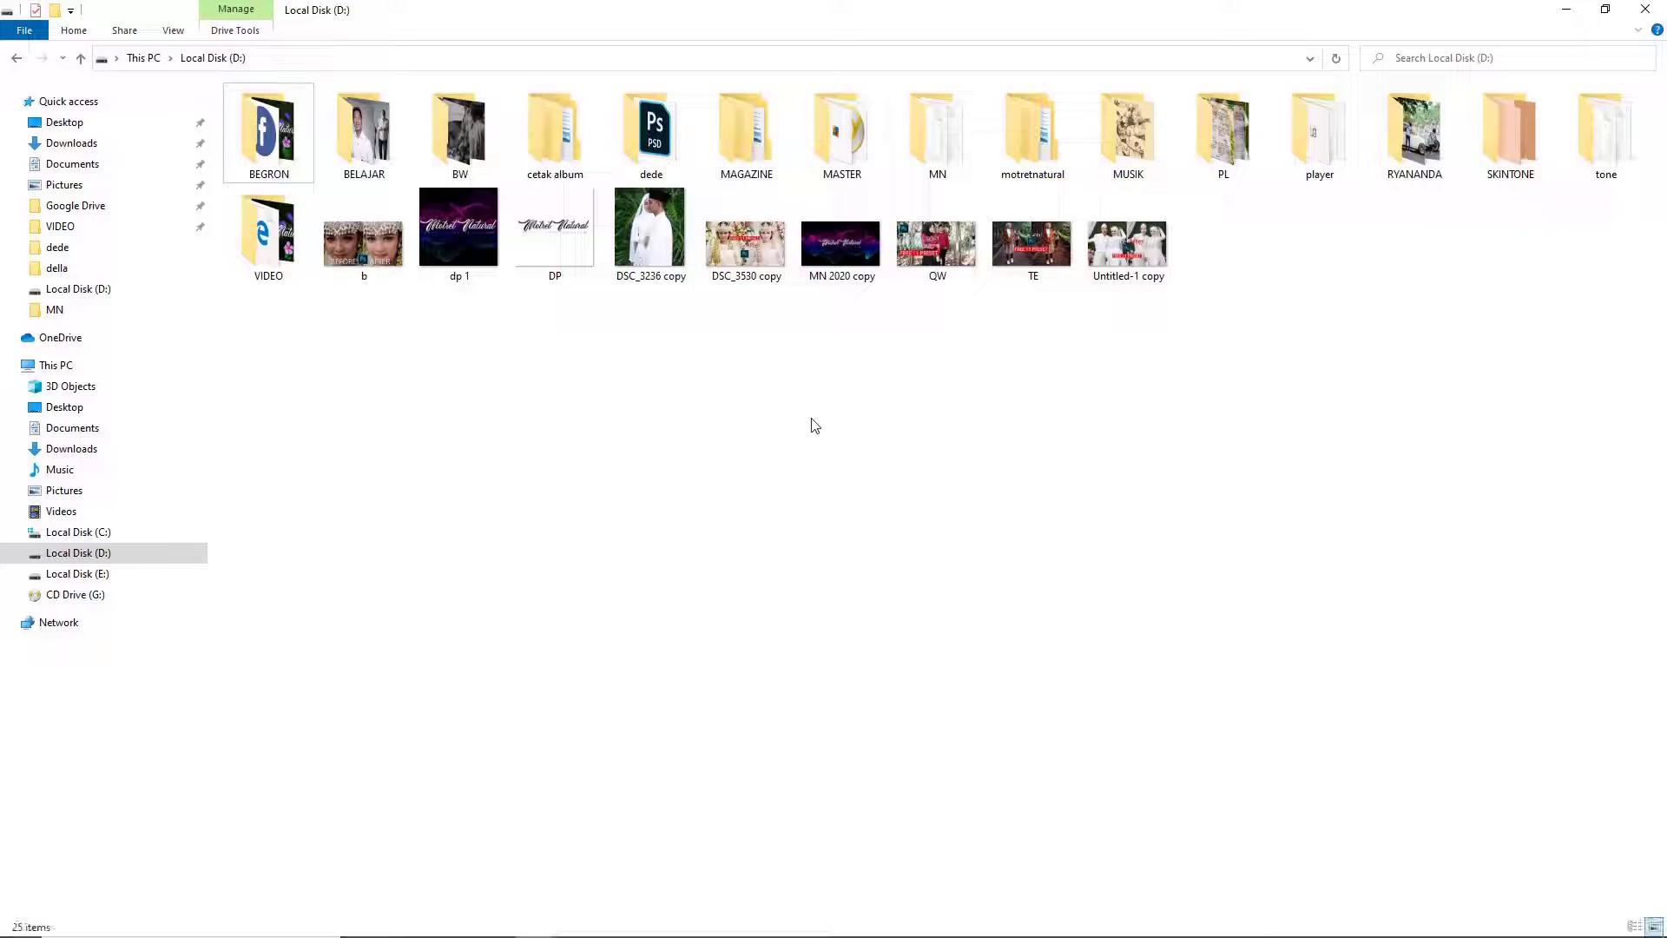
Open the photo DSC_3236 copy in Photoshop and duplicate its Background layer.
drag(652, 252, 734, 663)
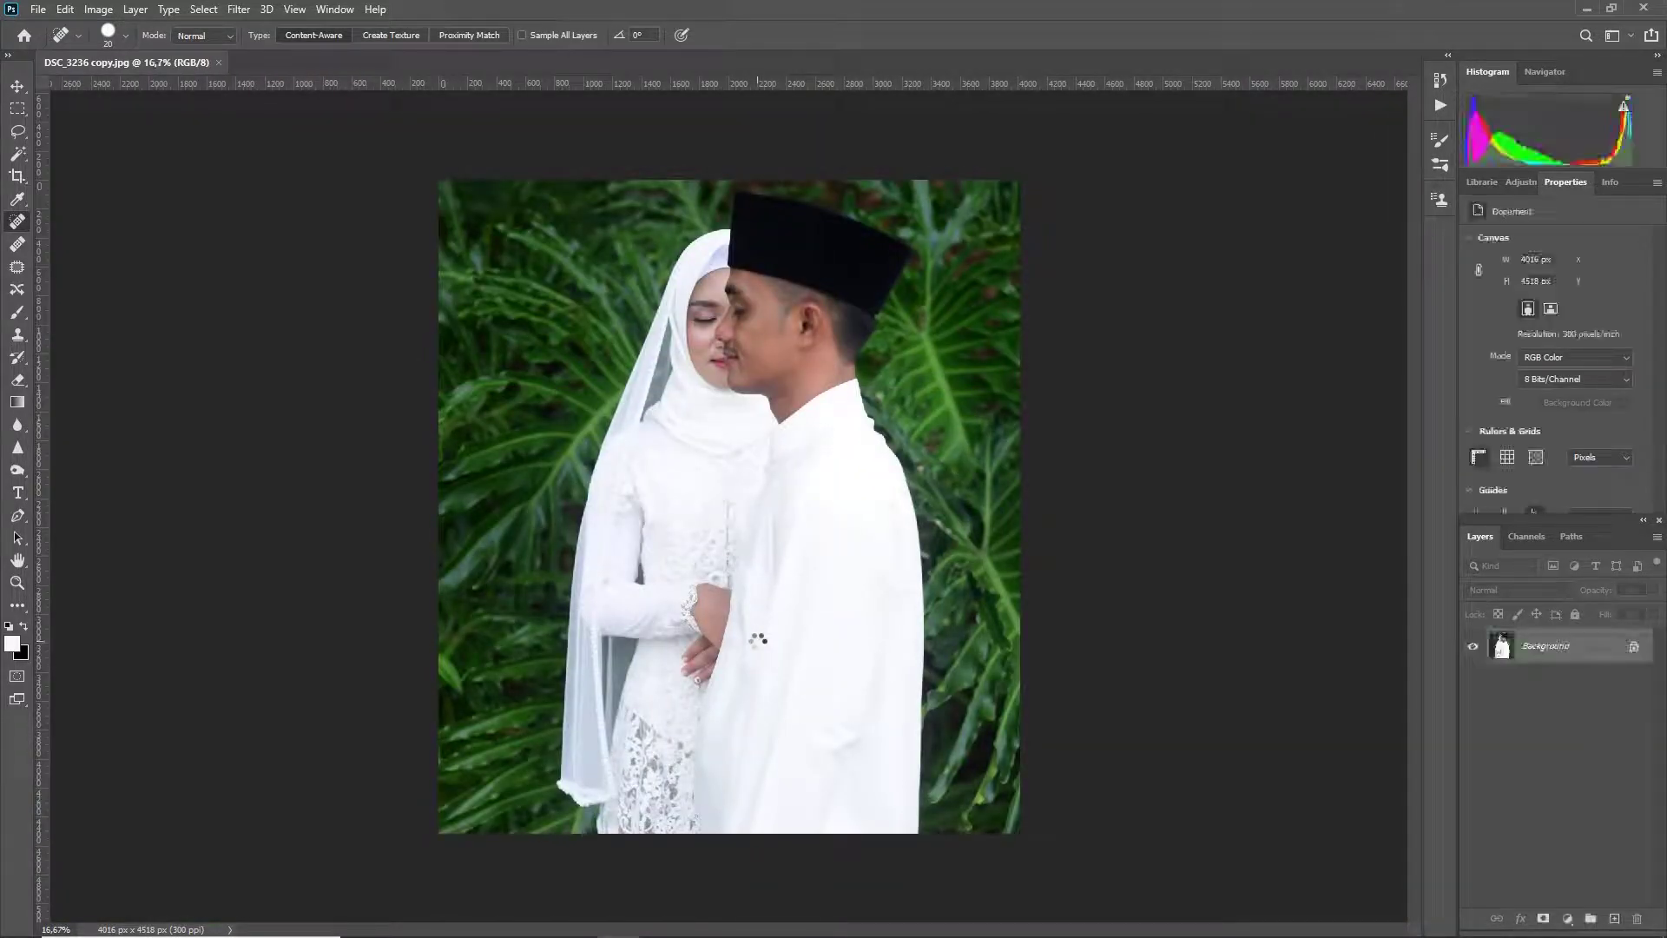
drag(1602, 734, 1617, 918)
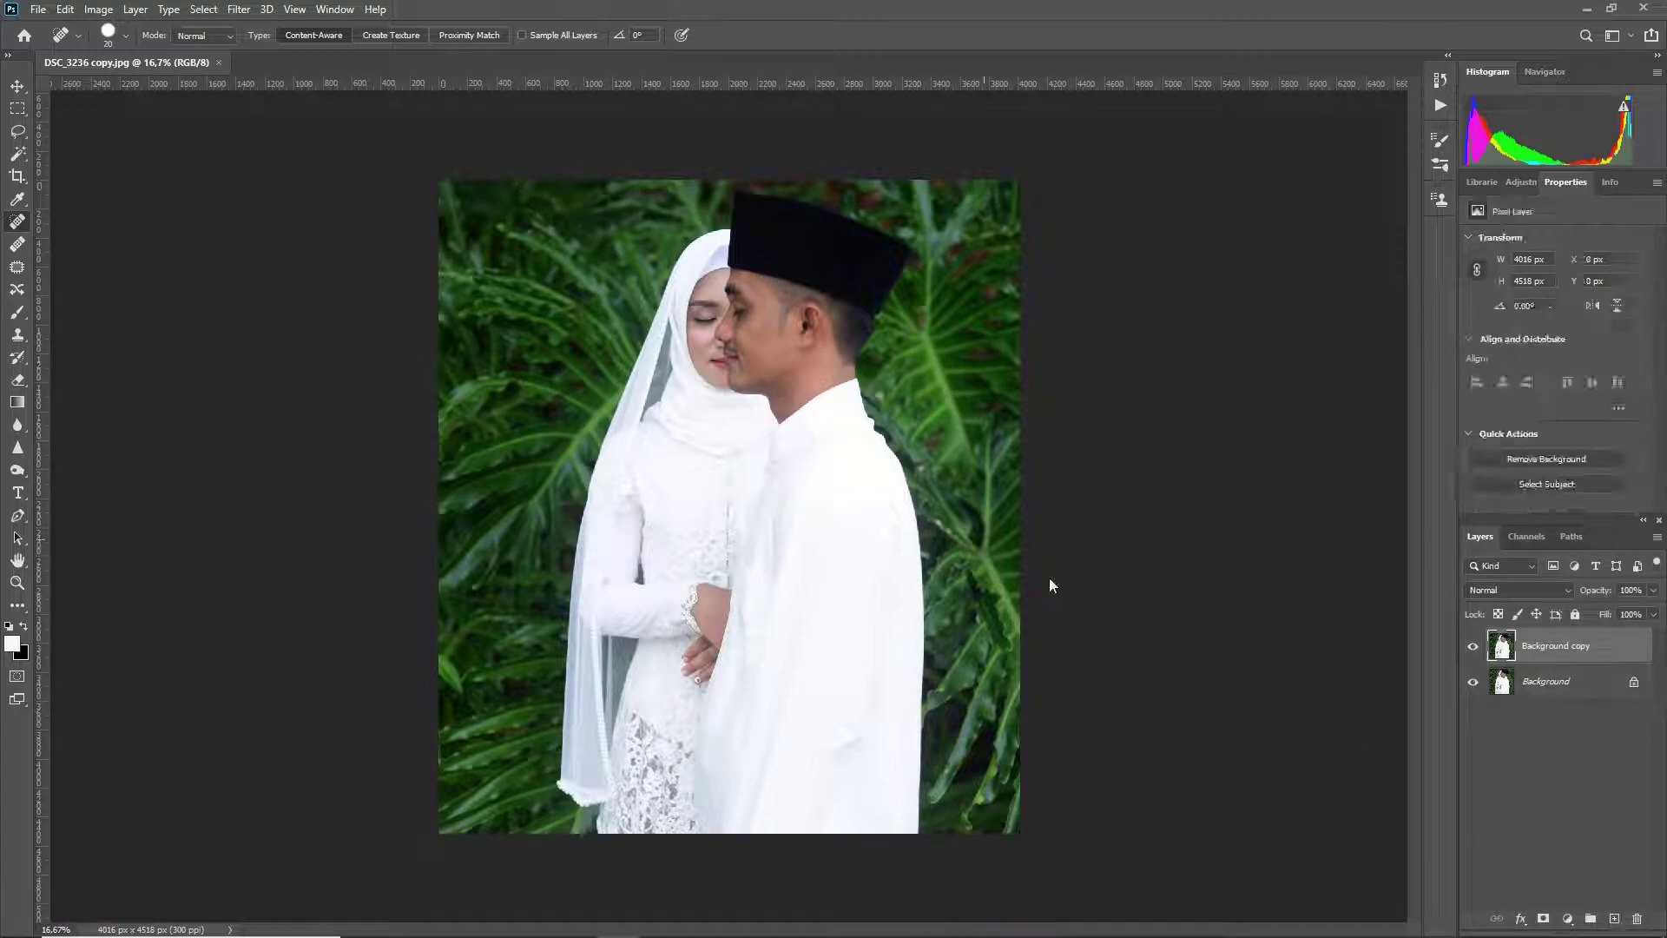
Start the Camera Raw Filter on the duplicated layer and set Exposure to +0.10, Contrast to -20 and Highlights to -40.
click(238, 9)
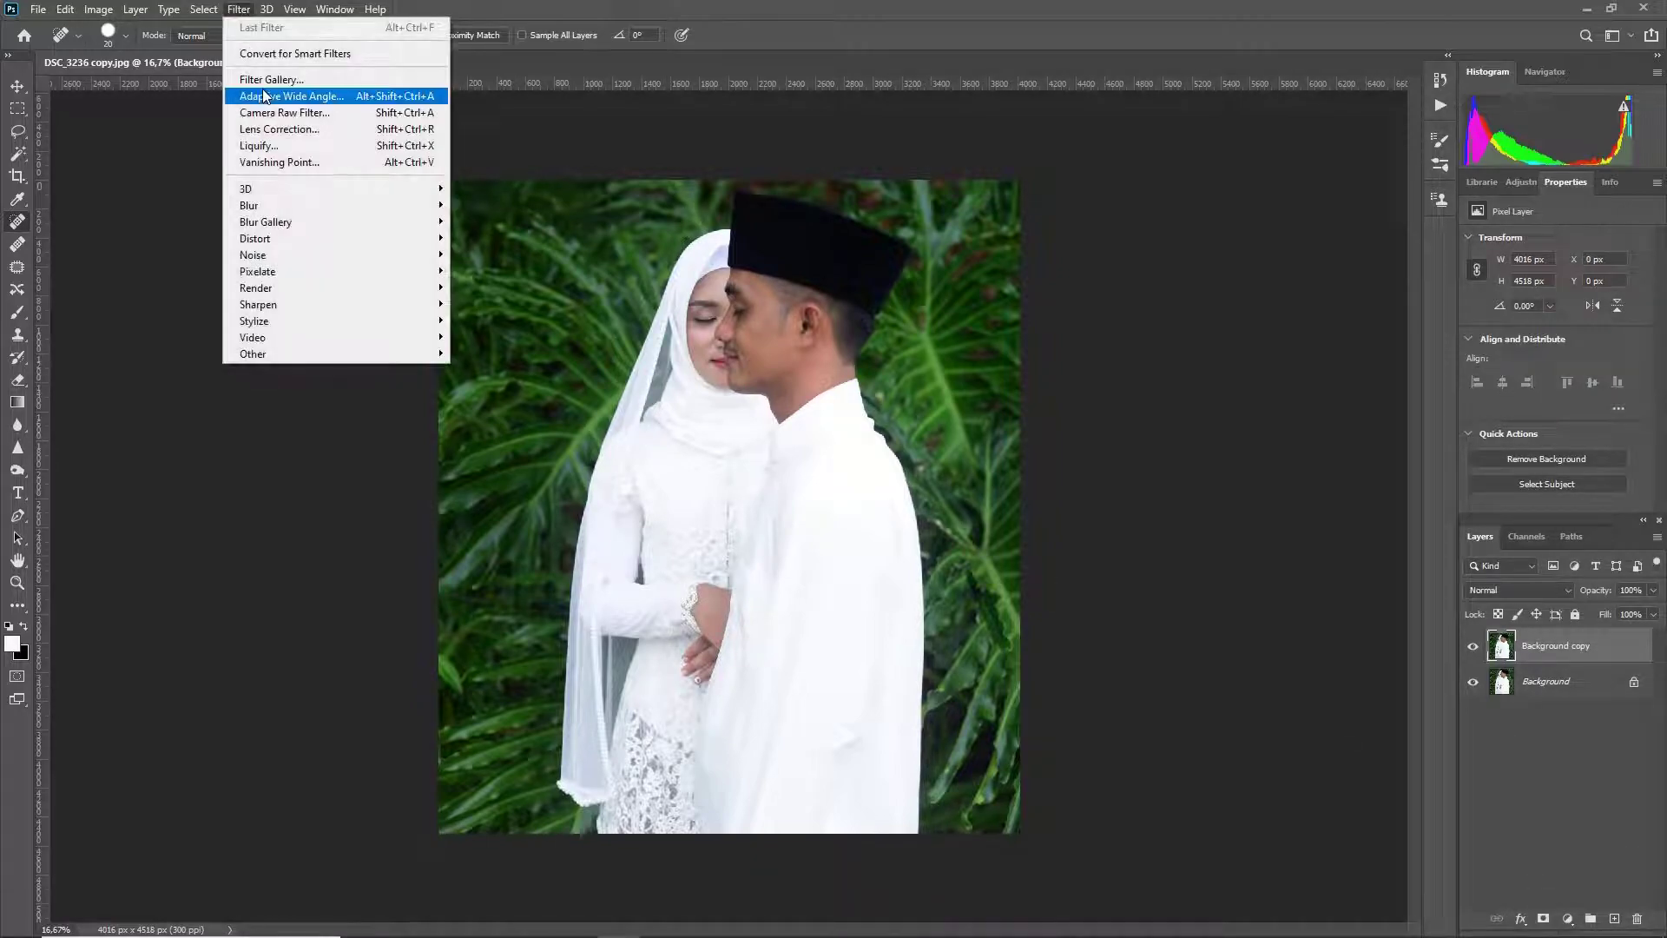
click(305, 113)
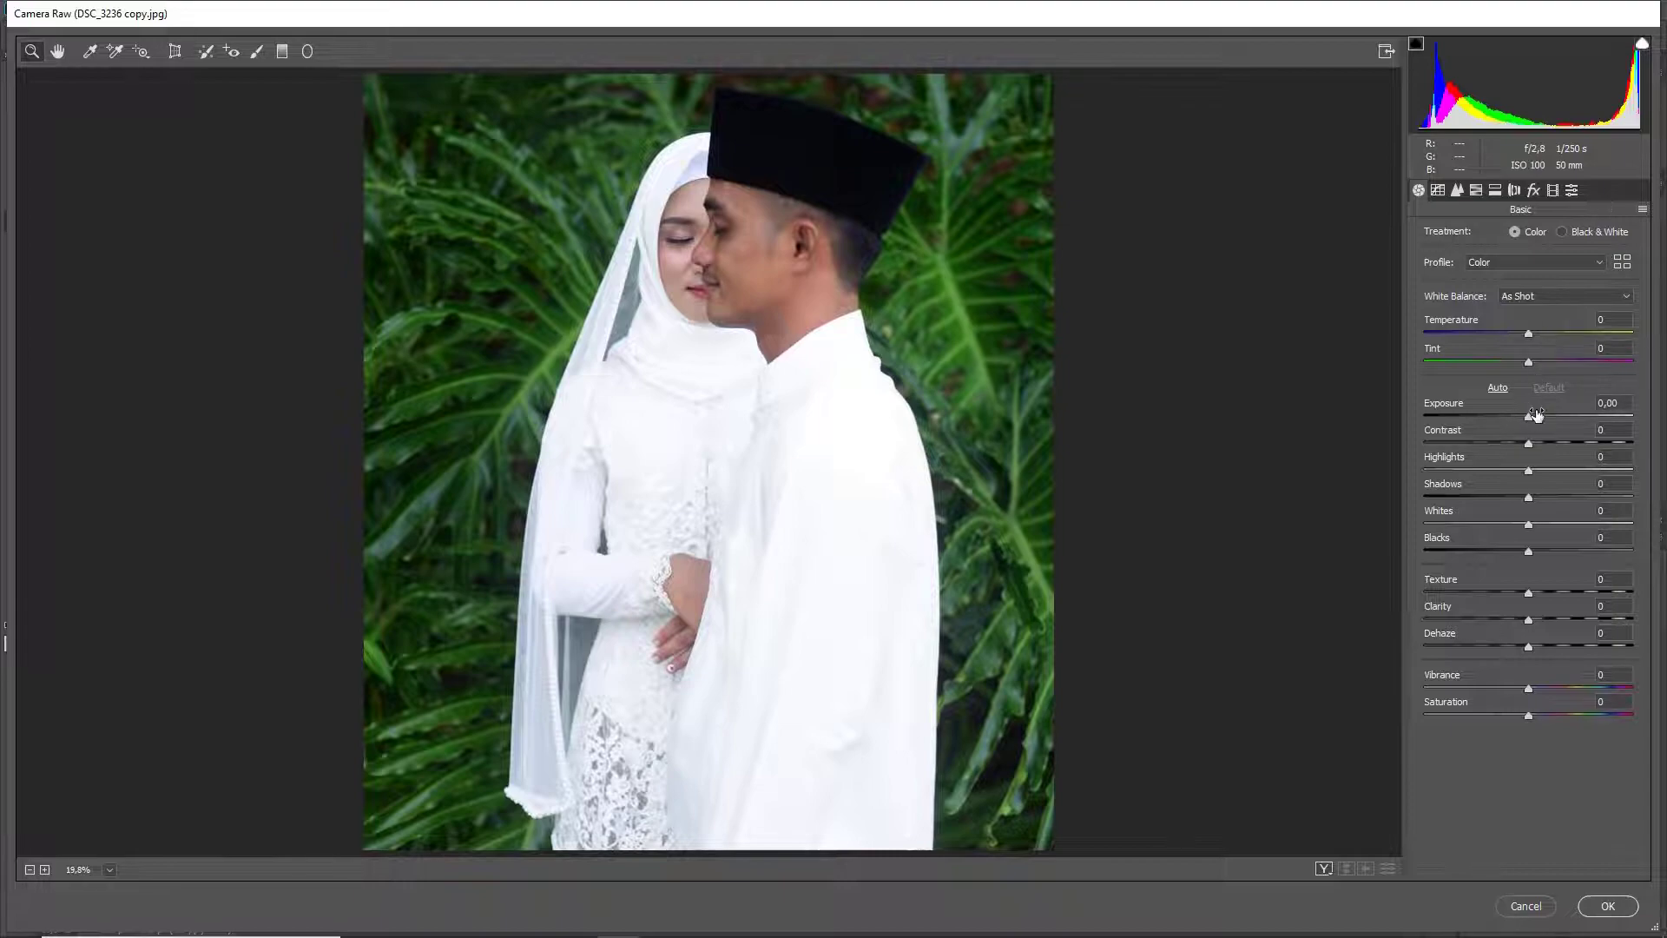
drag(1529, 418, 1530, 419)
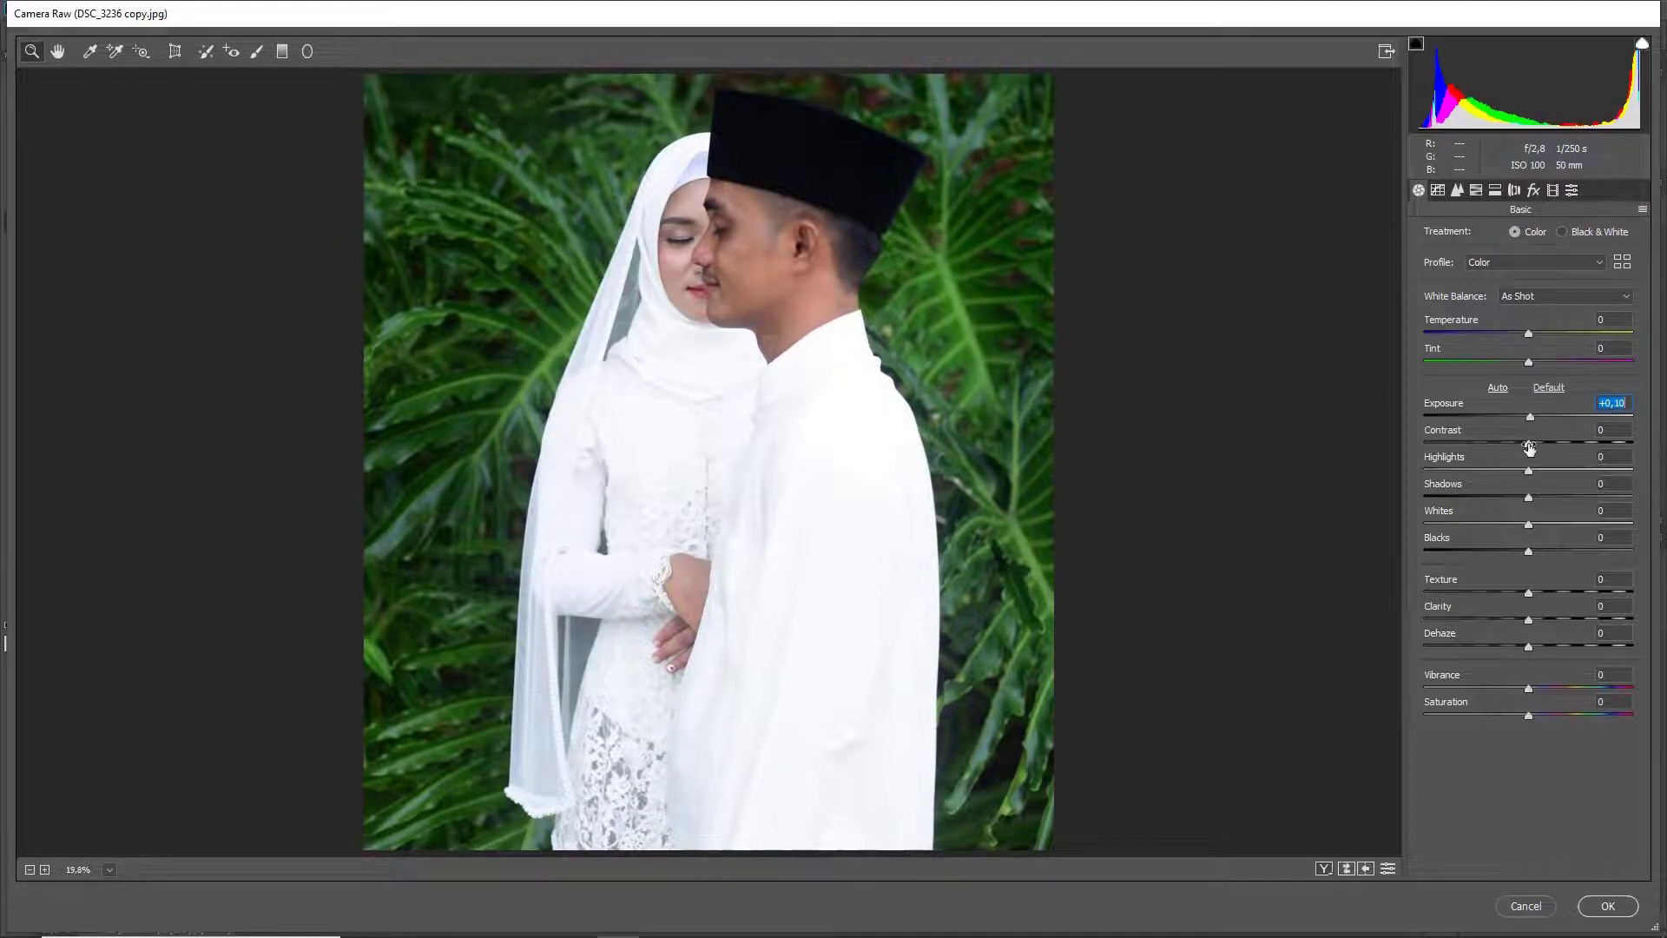
drag(1529, 444, 1508, 446)
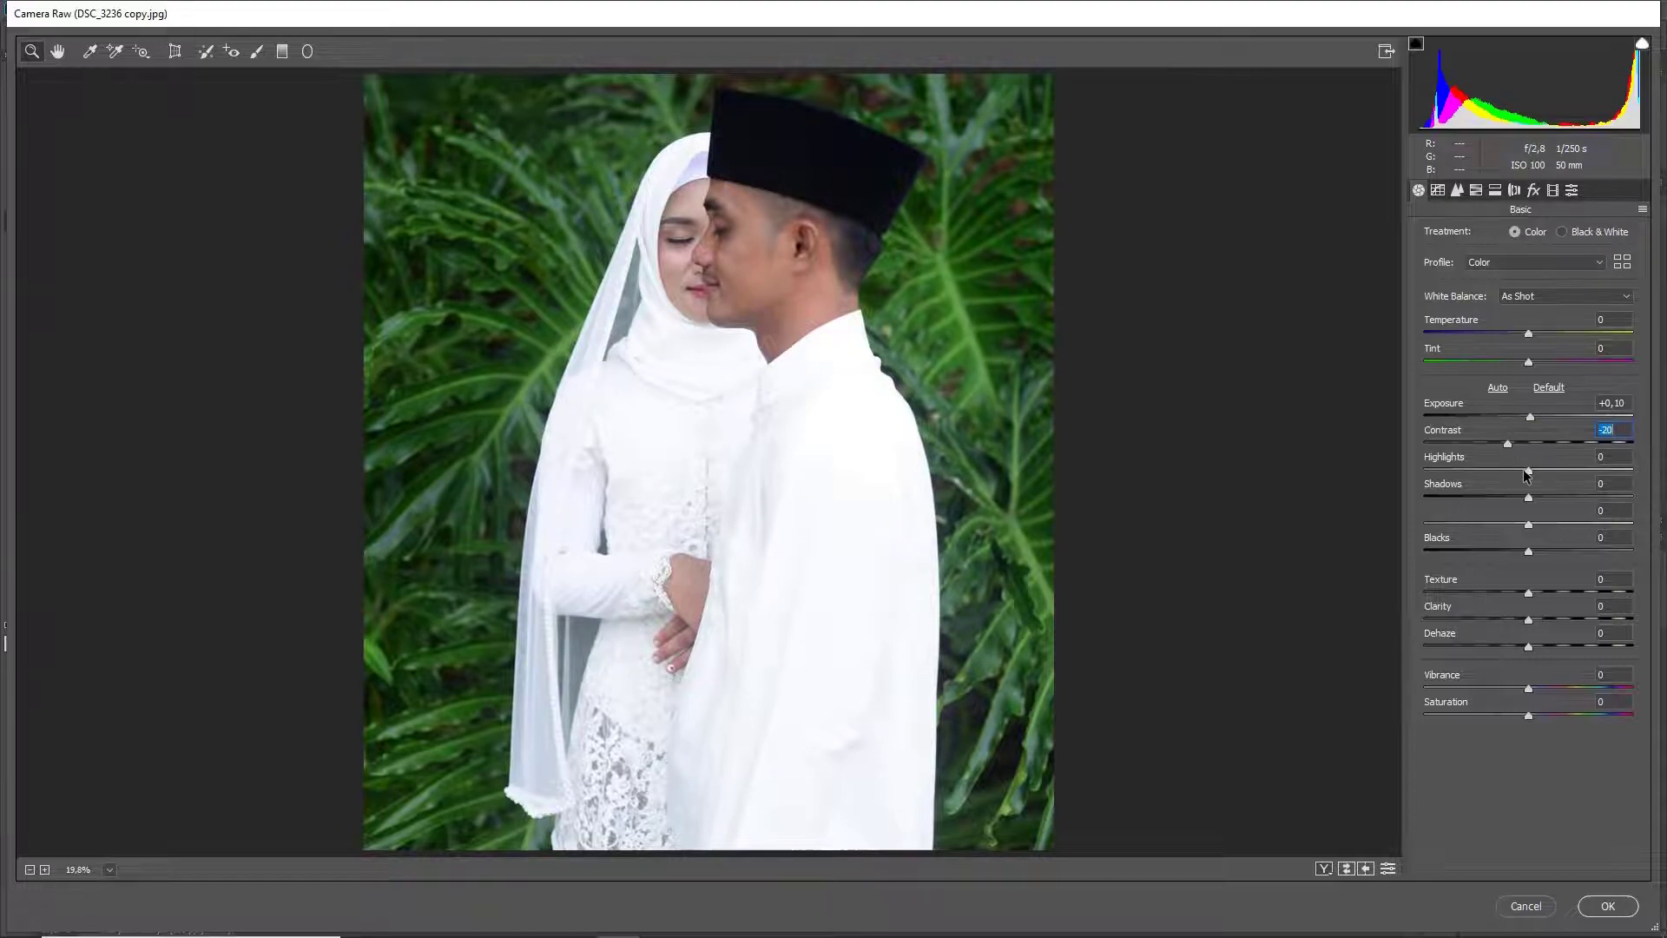
drag(1528, 468, 1493, 469)
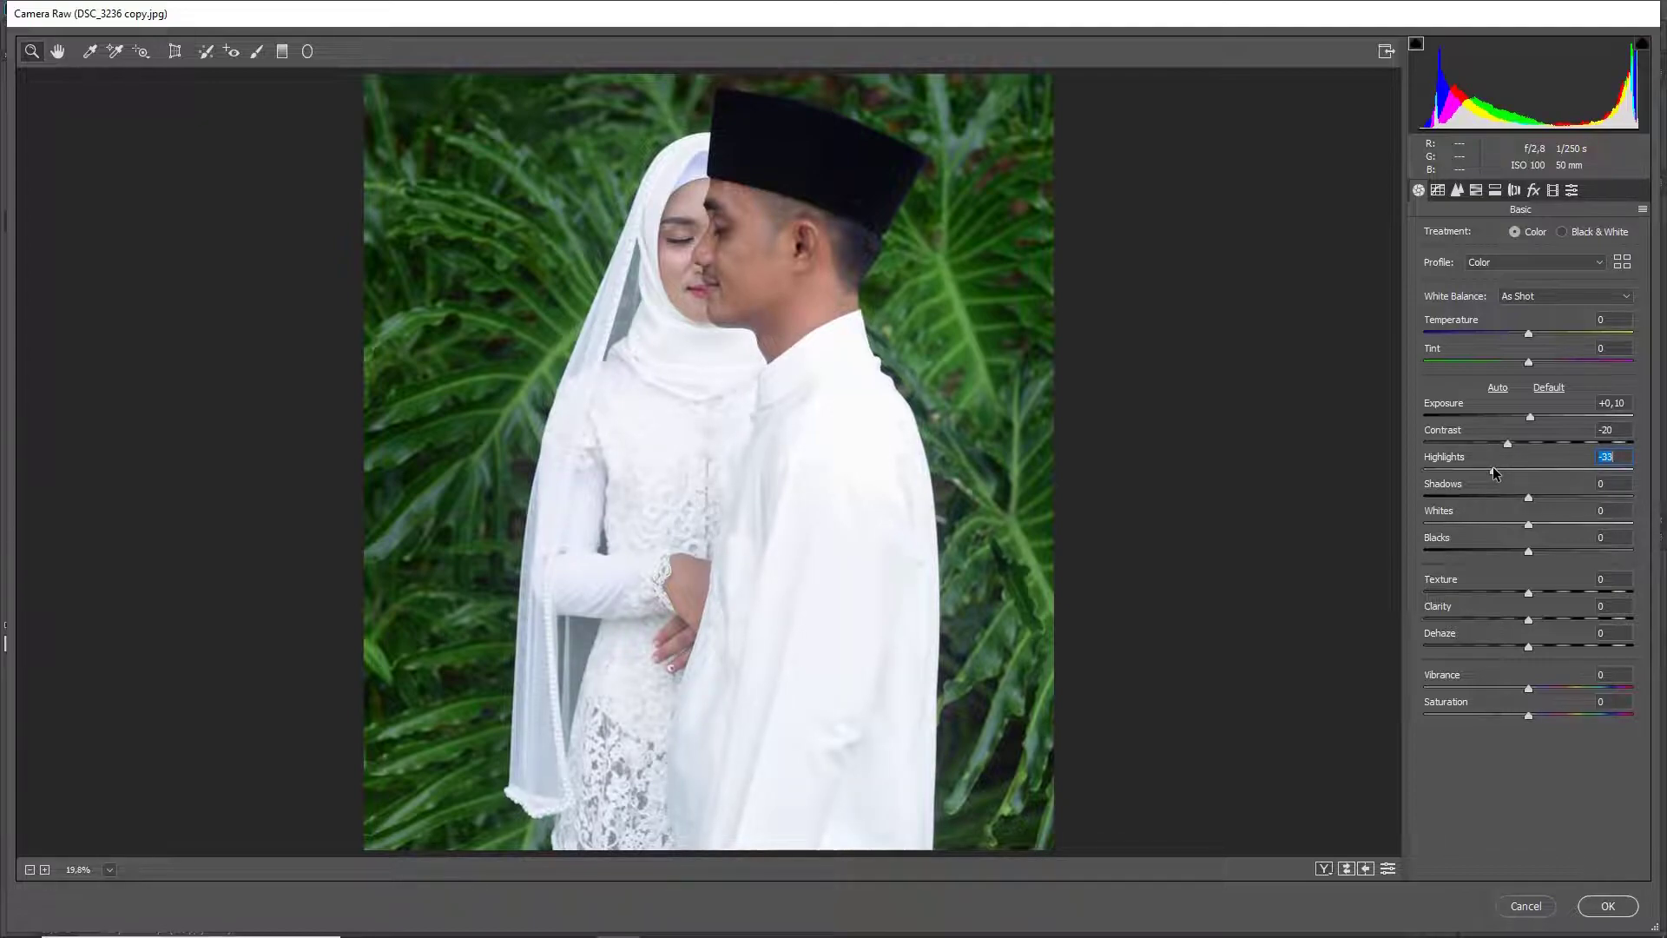
drag(1491, 466, 1489, 471)
Set the basic Shadows to +30, Whites to -10 and Blacks to -11.
drag(1529, 501, 1554, 508)
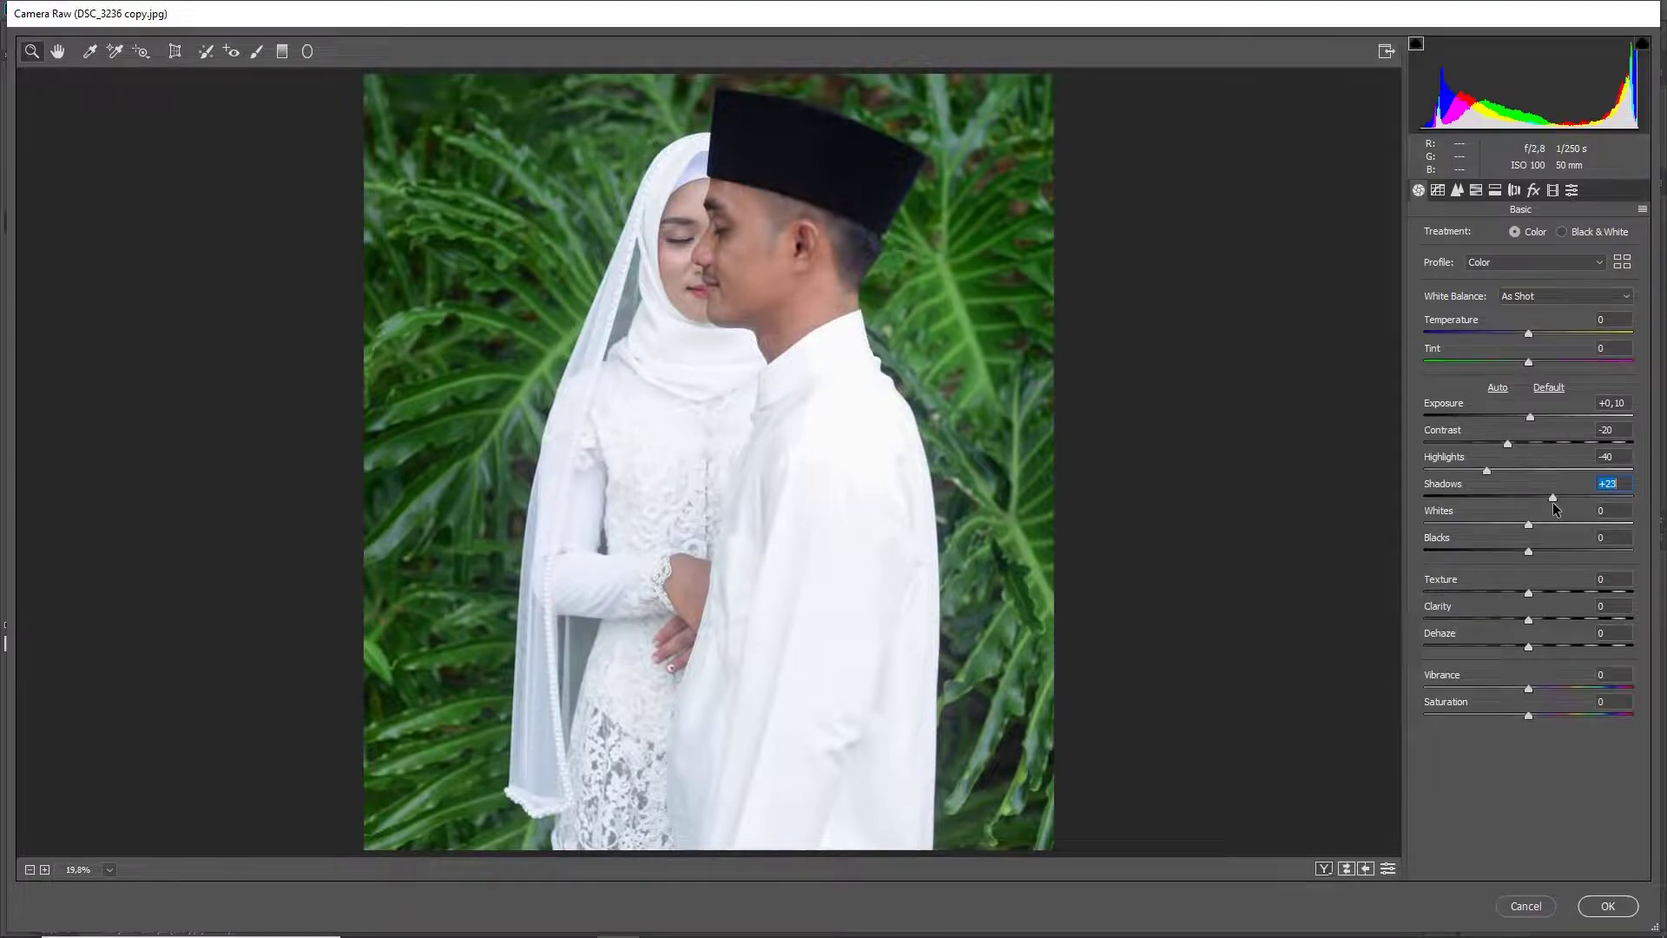
key(Up)
key(Up)
key(Up)
key(Up)
mouse_move(1530, 528)
mouse_down()
mouse_move(1512, 527)
mouse_move(1555, 544)
mouse_move(1518, 535)
mouse_up()
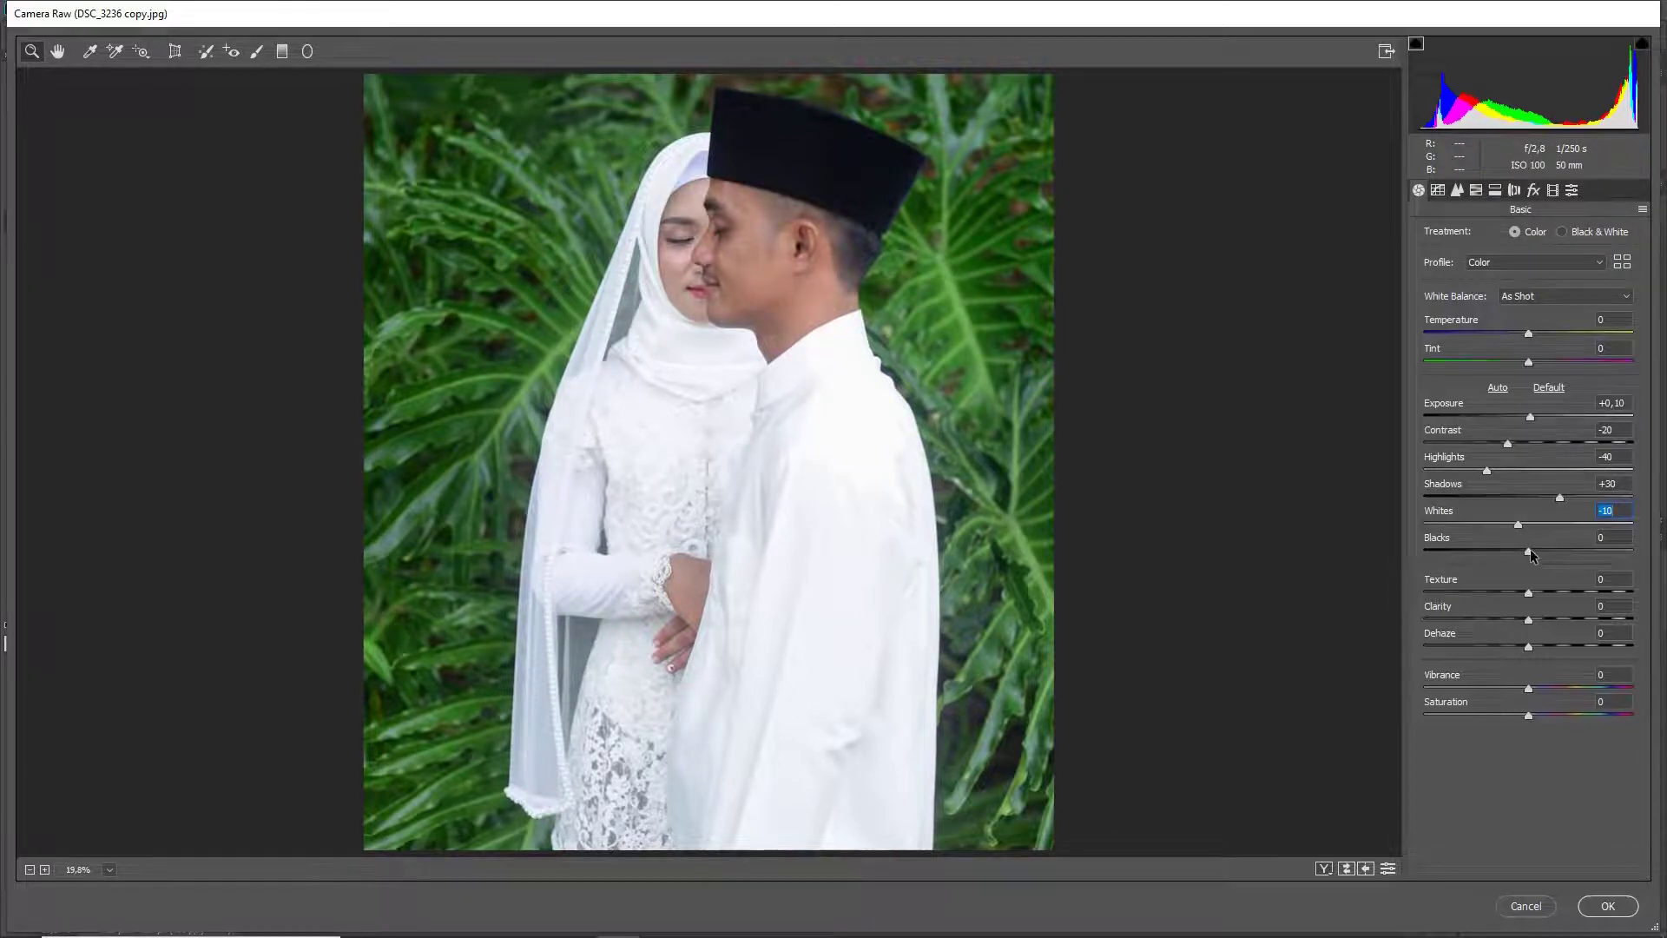
mouse_move(1530, 549)
mouse_down()
mouse_move(1546, 552)
mouse_move(1517, 552)
mouse_up()
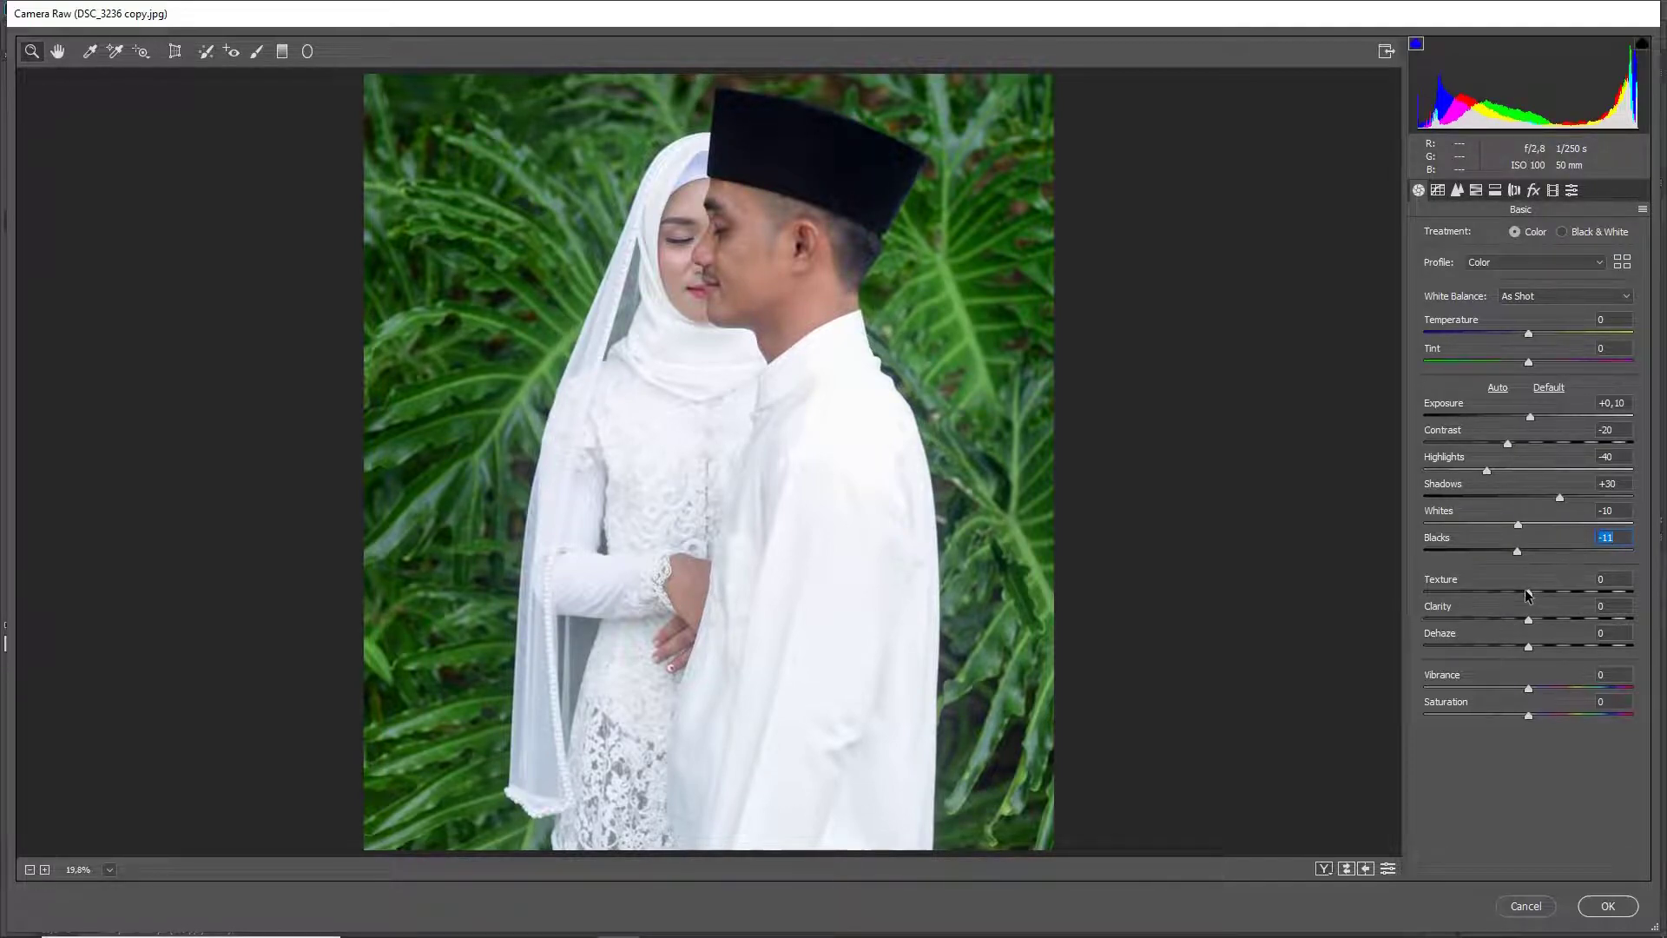
Set Texture to +25, Clarity to -20, Dehaze to -5 and Vibrance to +30, and lower Saturation slightly.
drag(1529, 594, 1554, 597)
drag(1527, 620, 1503, 618)
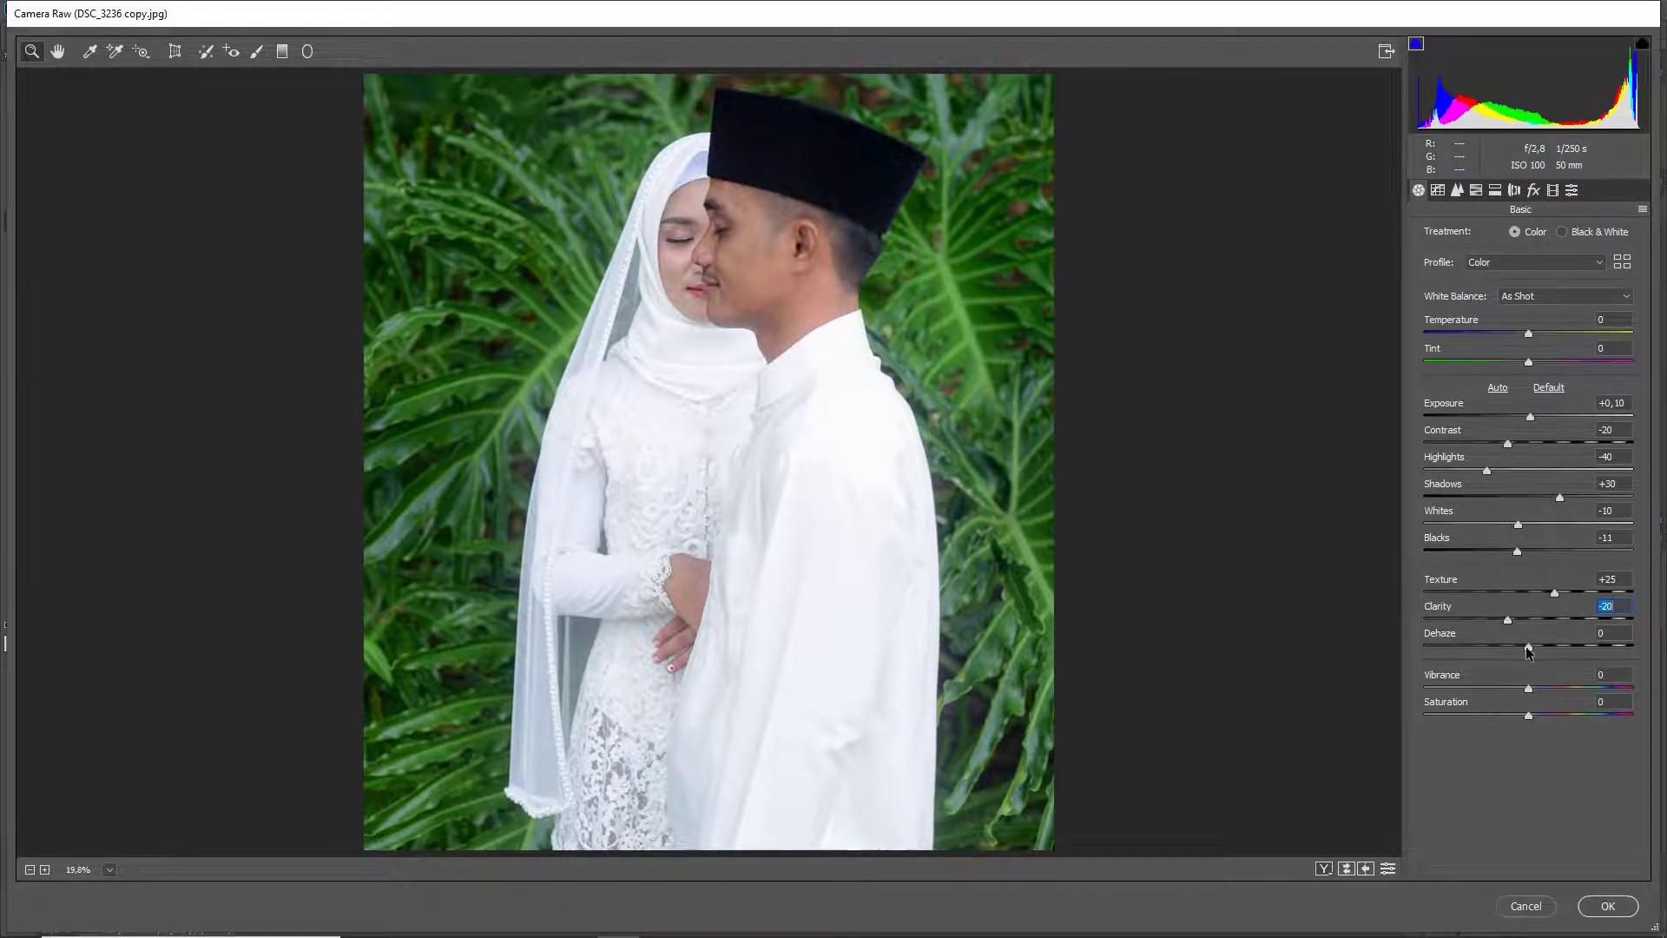
drag(1529, 650, 1526, 652)
drag(1525, 651, 1521, 651)
drag(1529, 689, 1561, 690)
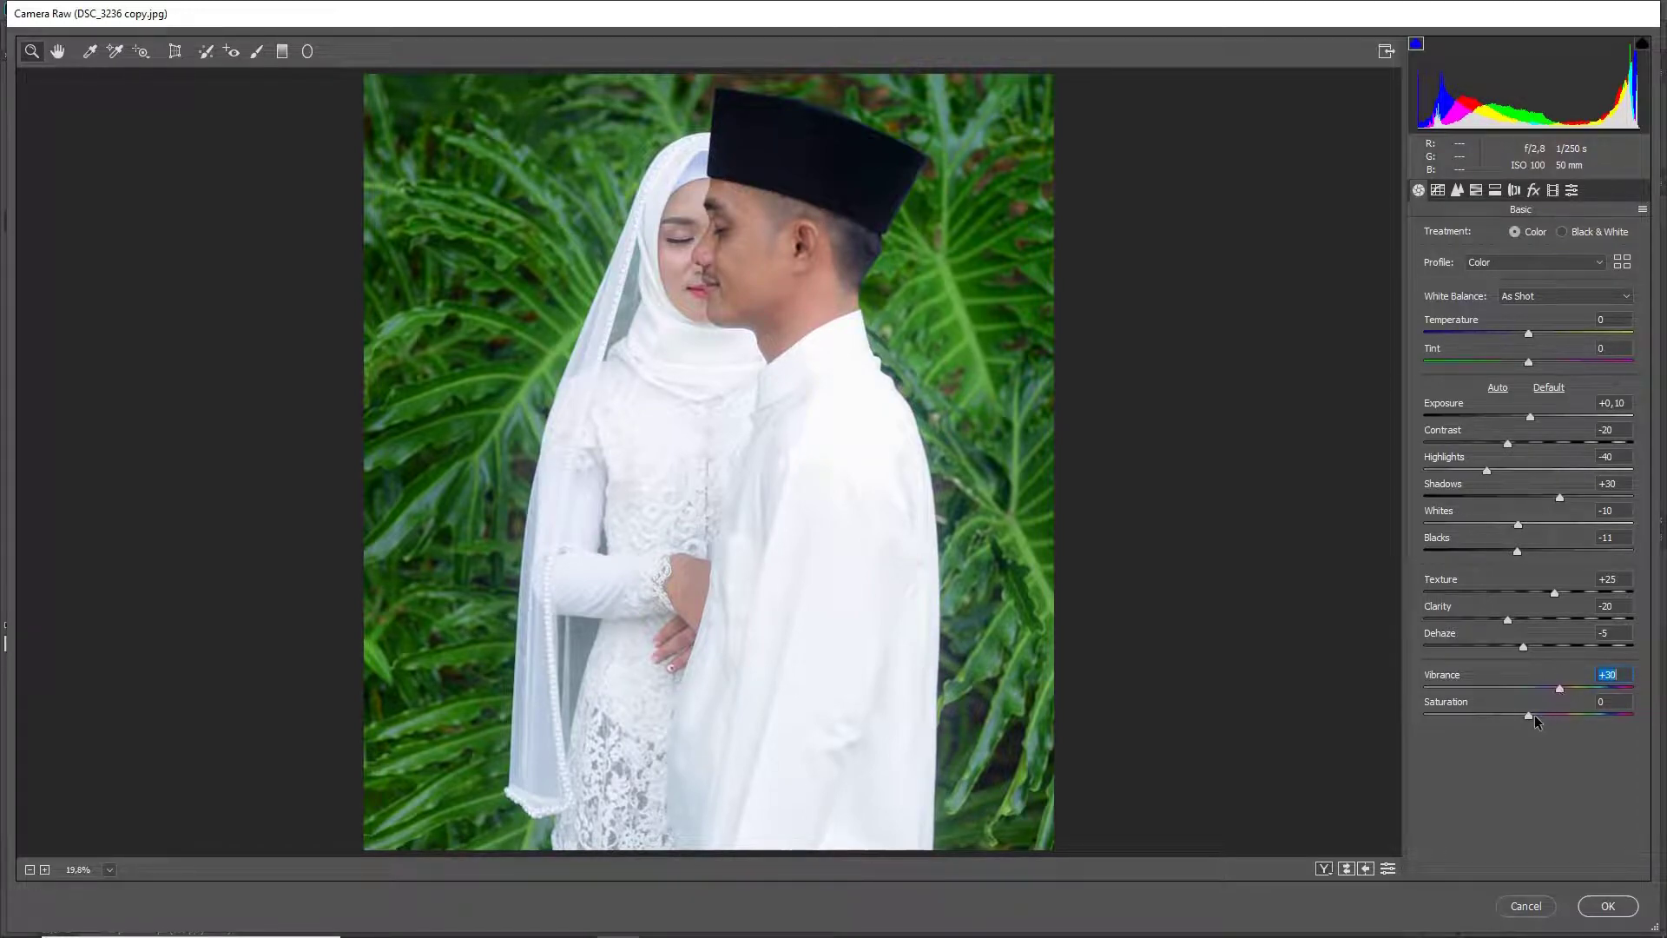
drag(1529, 712, 1520, 713)
Shape the RGB point curve with a midtone anchor, shadows at input 68 output 56, highlights at 187/201 and a slightly raised black point.
click(1456, 190)
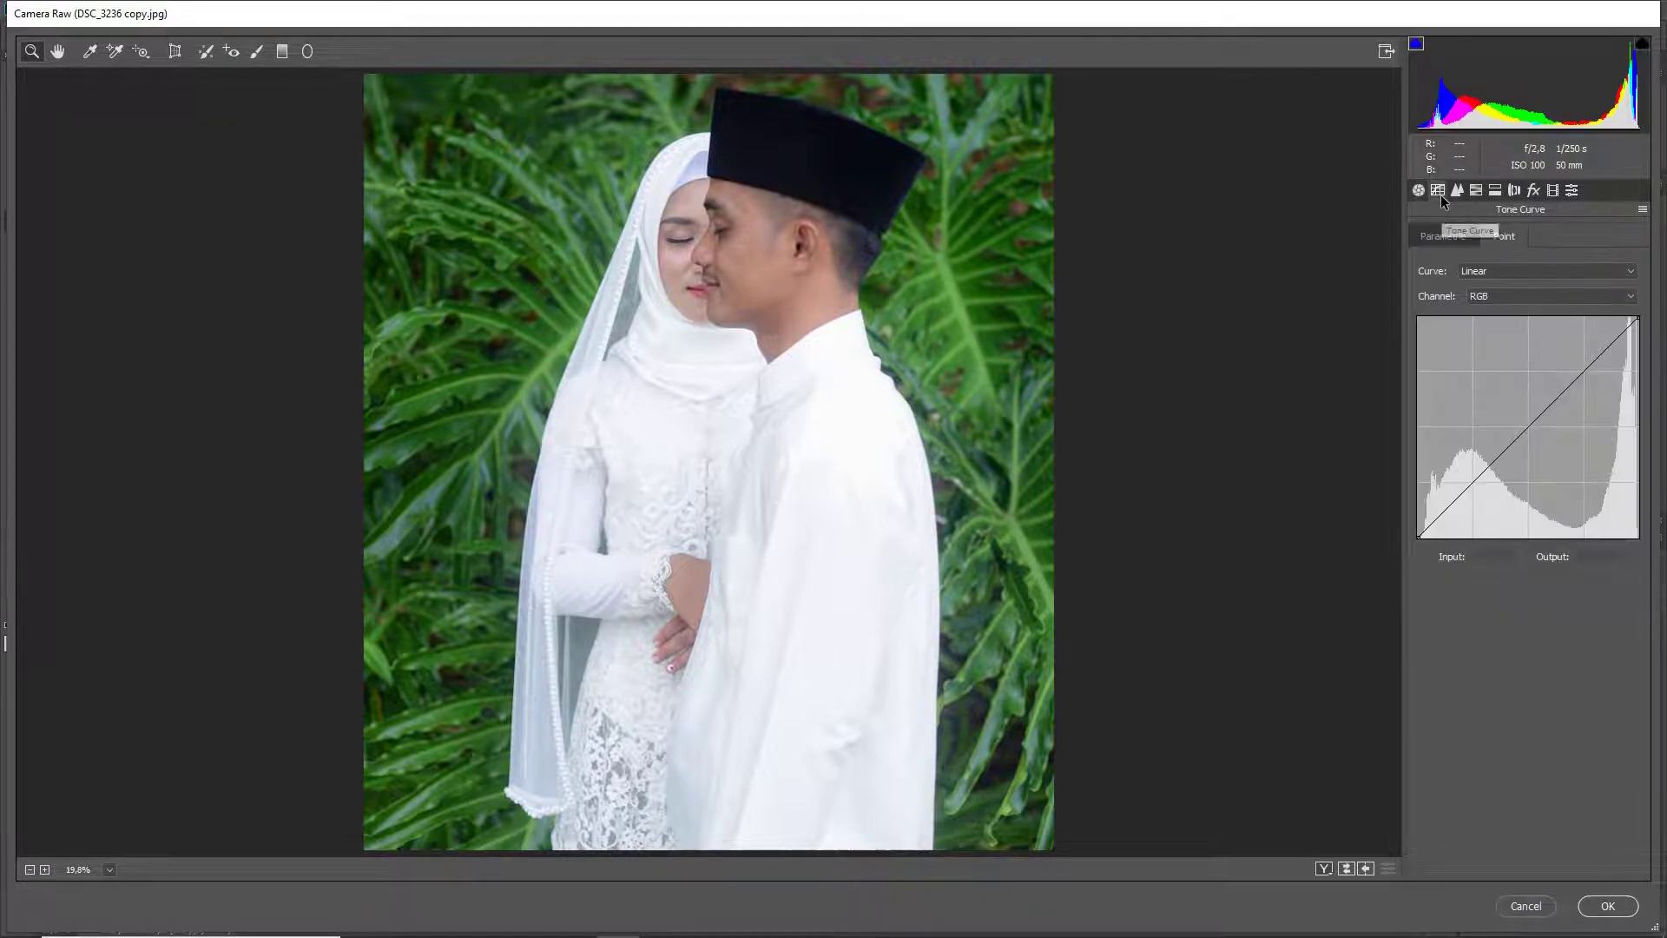
click(1526, 423)
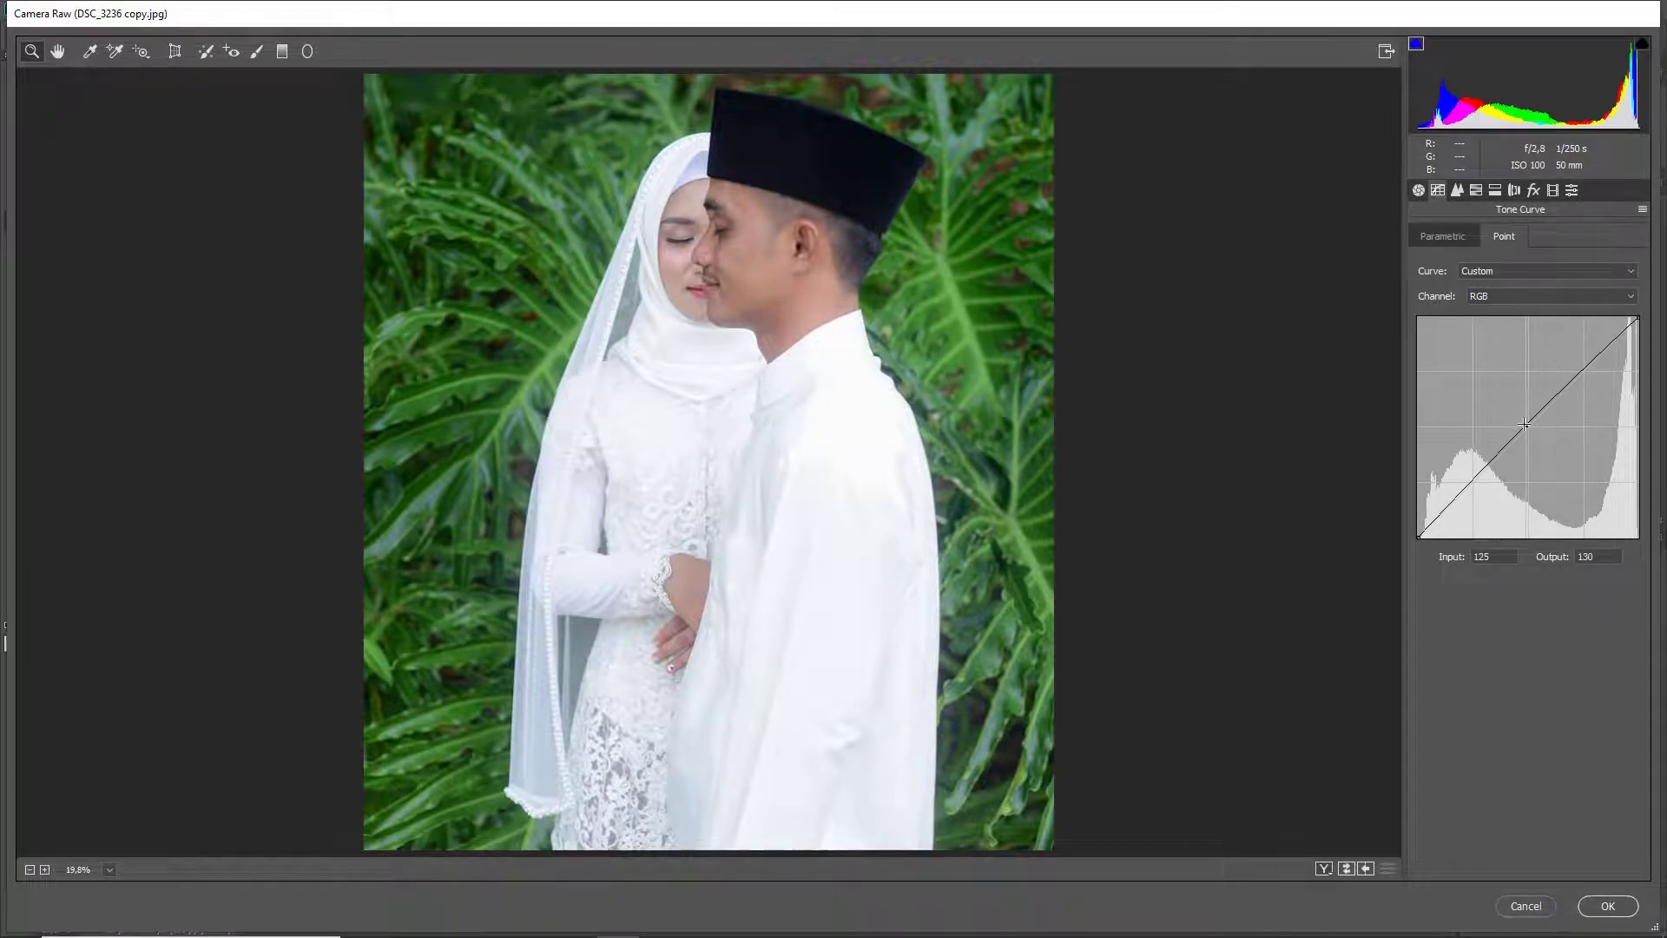
drag(1526, 424, 1523, 425)
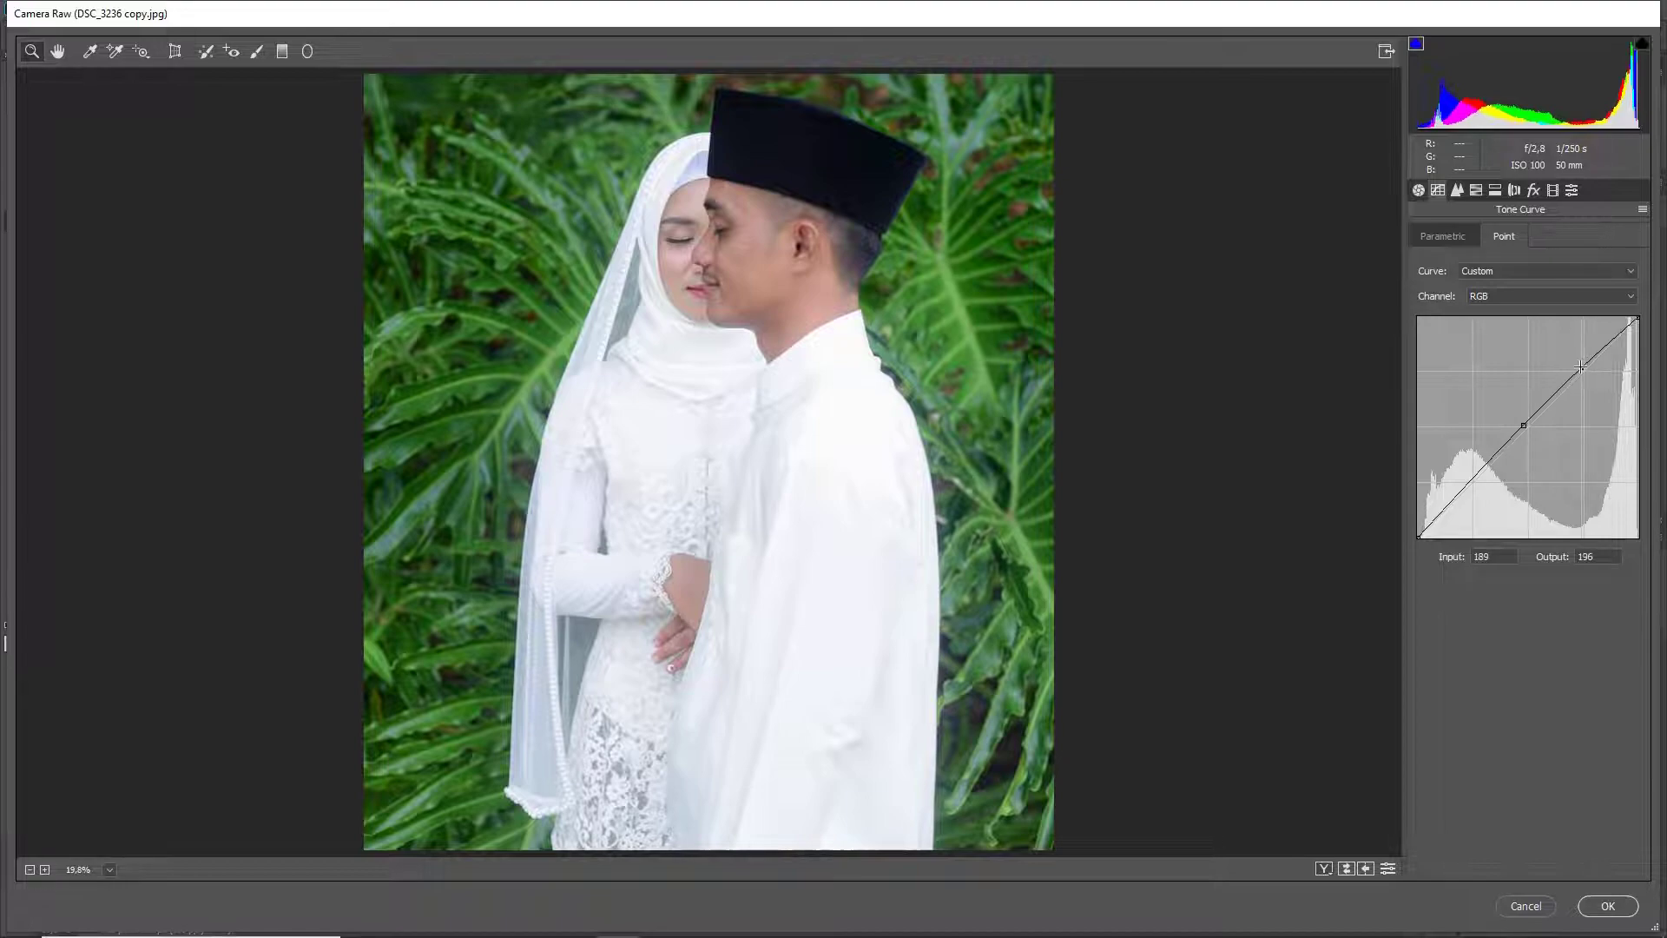
click(1579, 366)
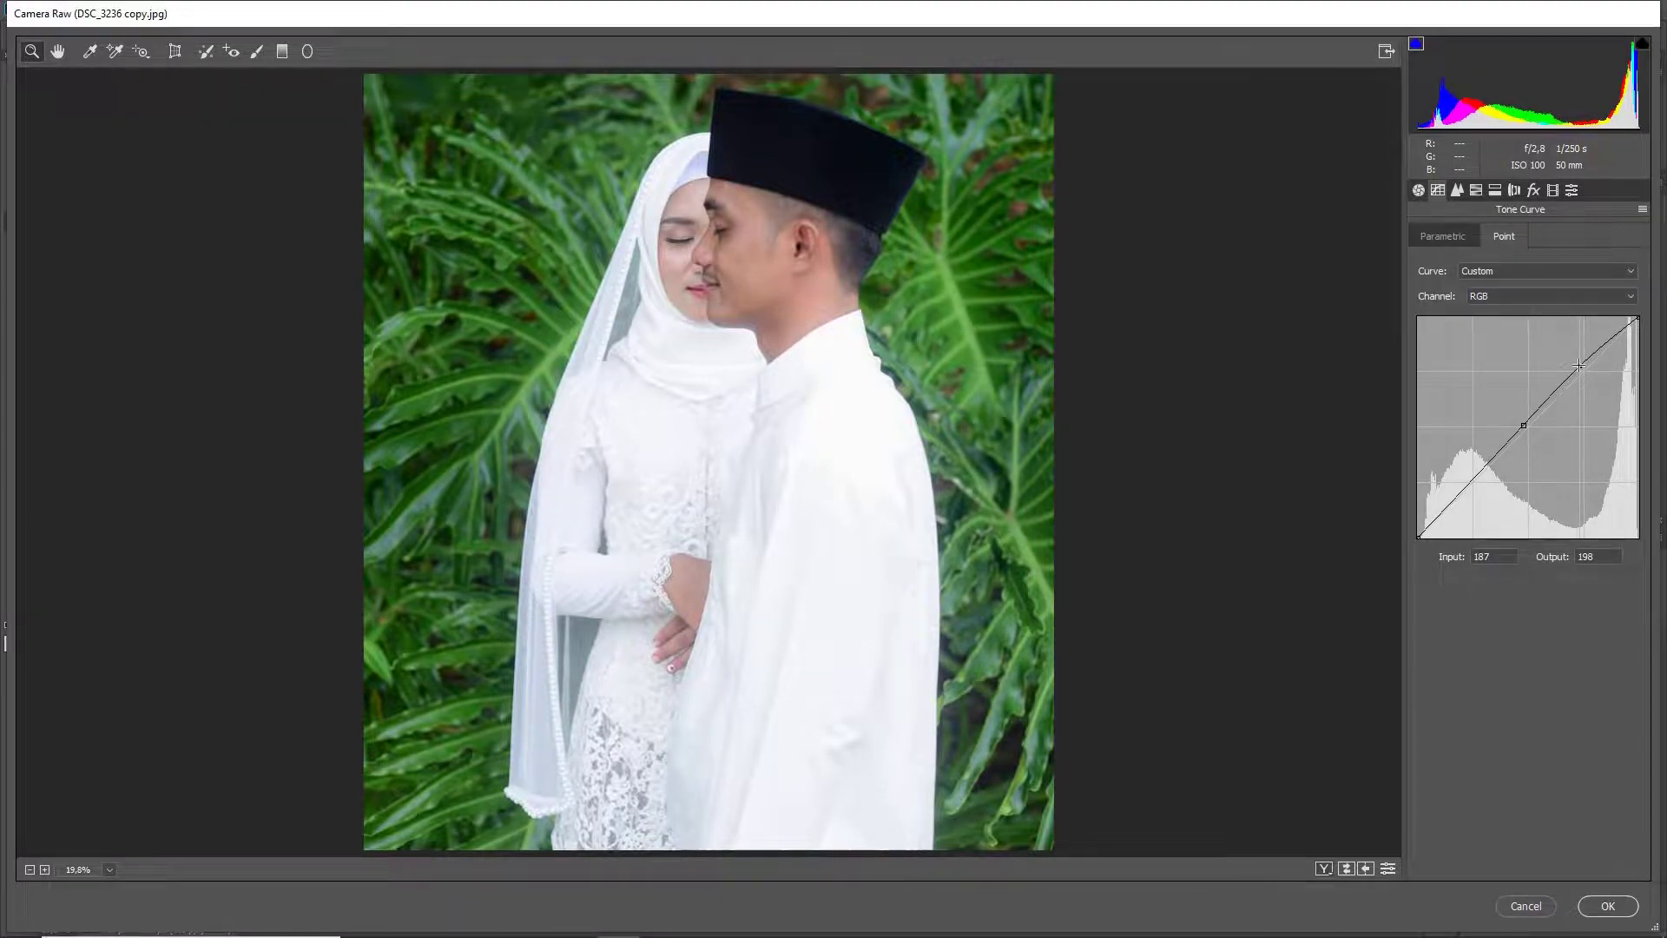
drag(1470, 481, 1476, 489)
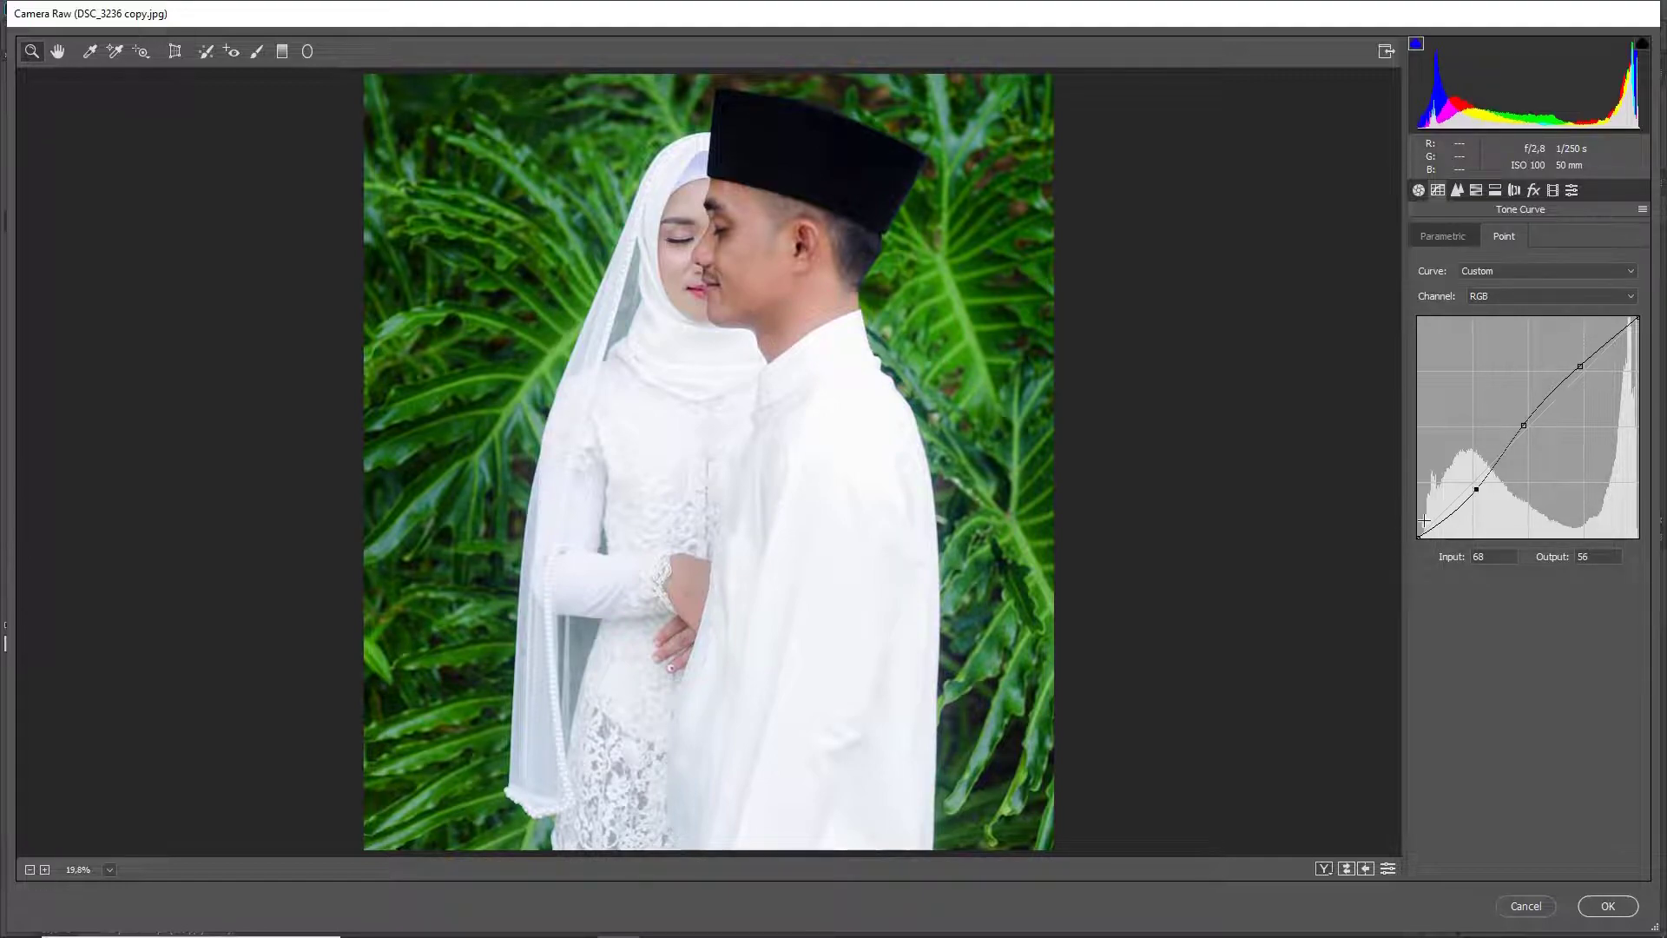
drag(1419, 535, 1416, 533)
click(1580, 364)
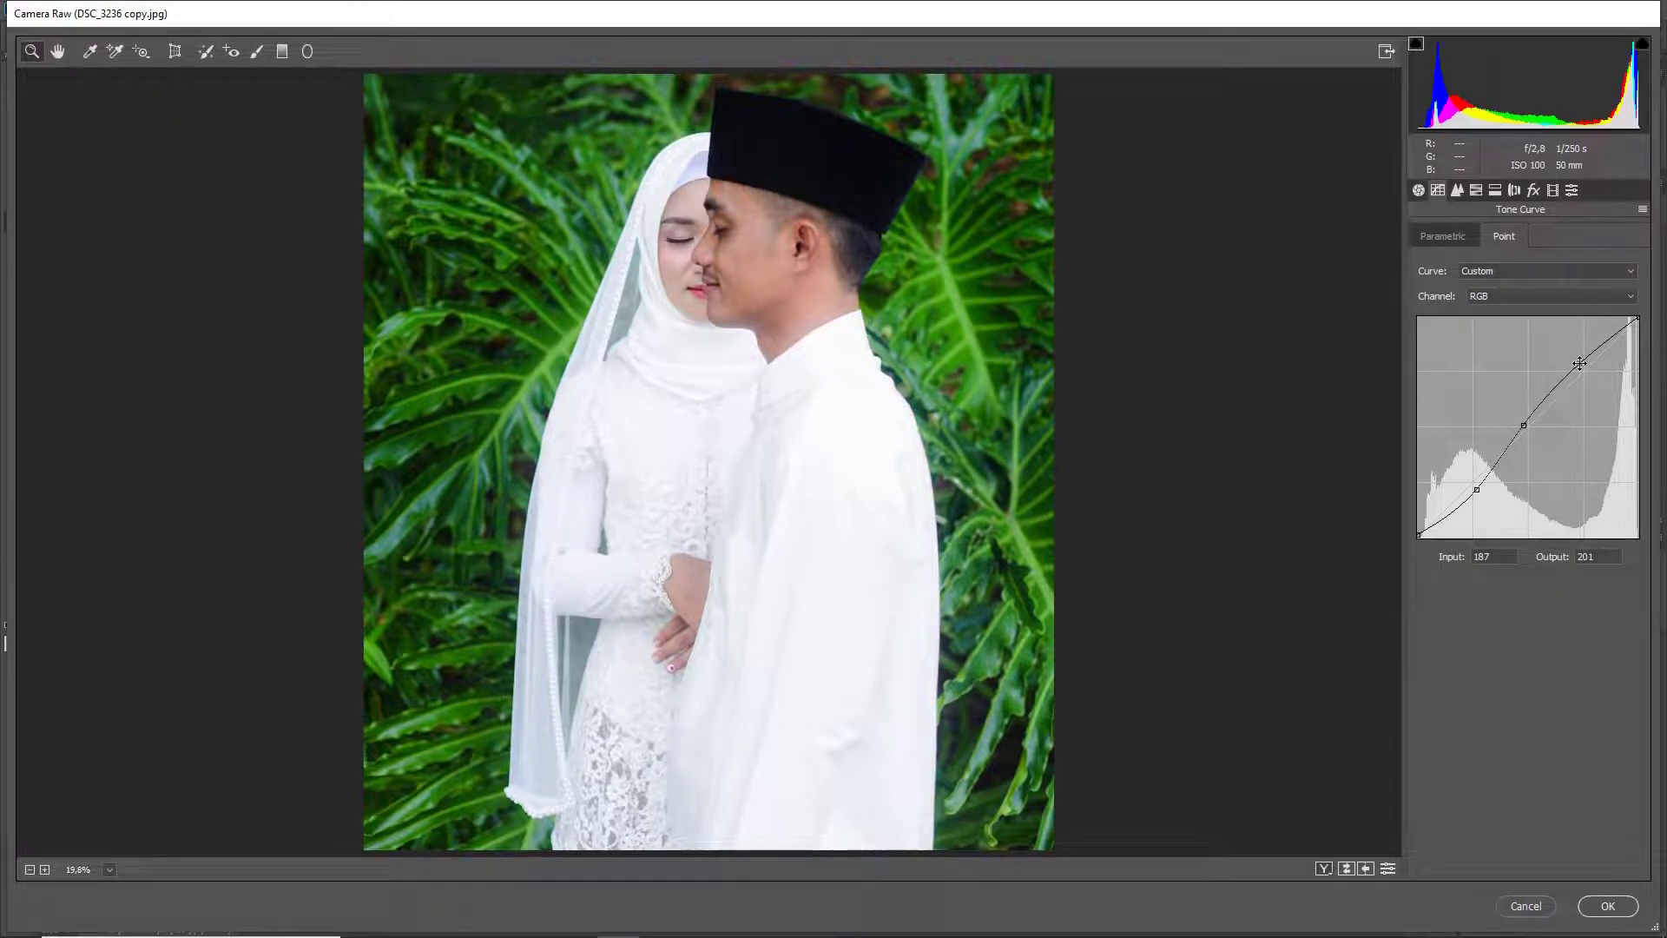
Set the parametric tone curve to Highlights +10, Lights -5, Darks -5 and Shadows -5.
click(1453, 236)
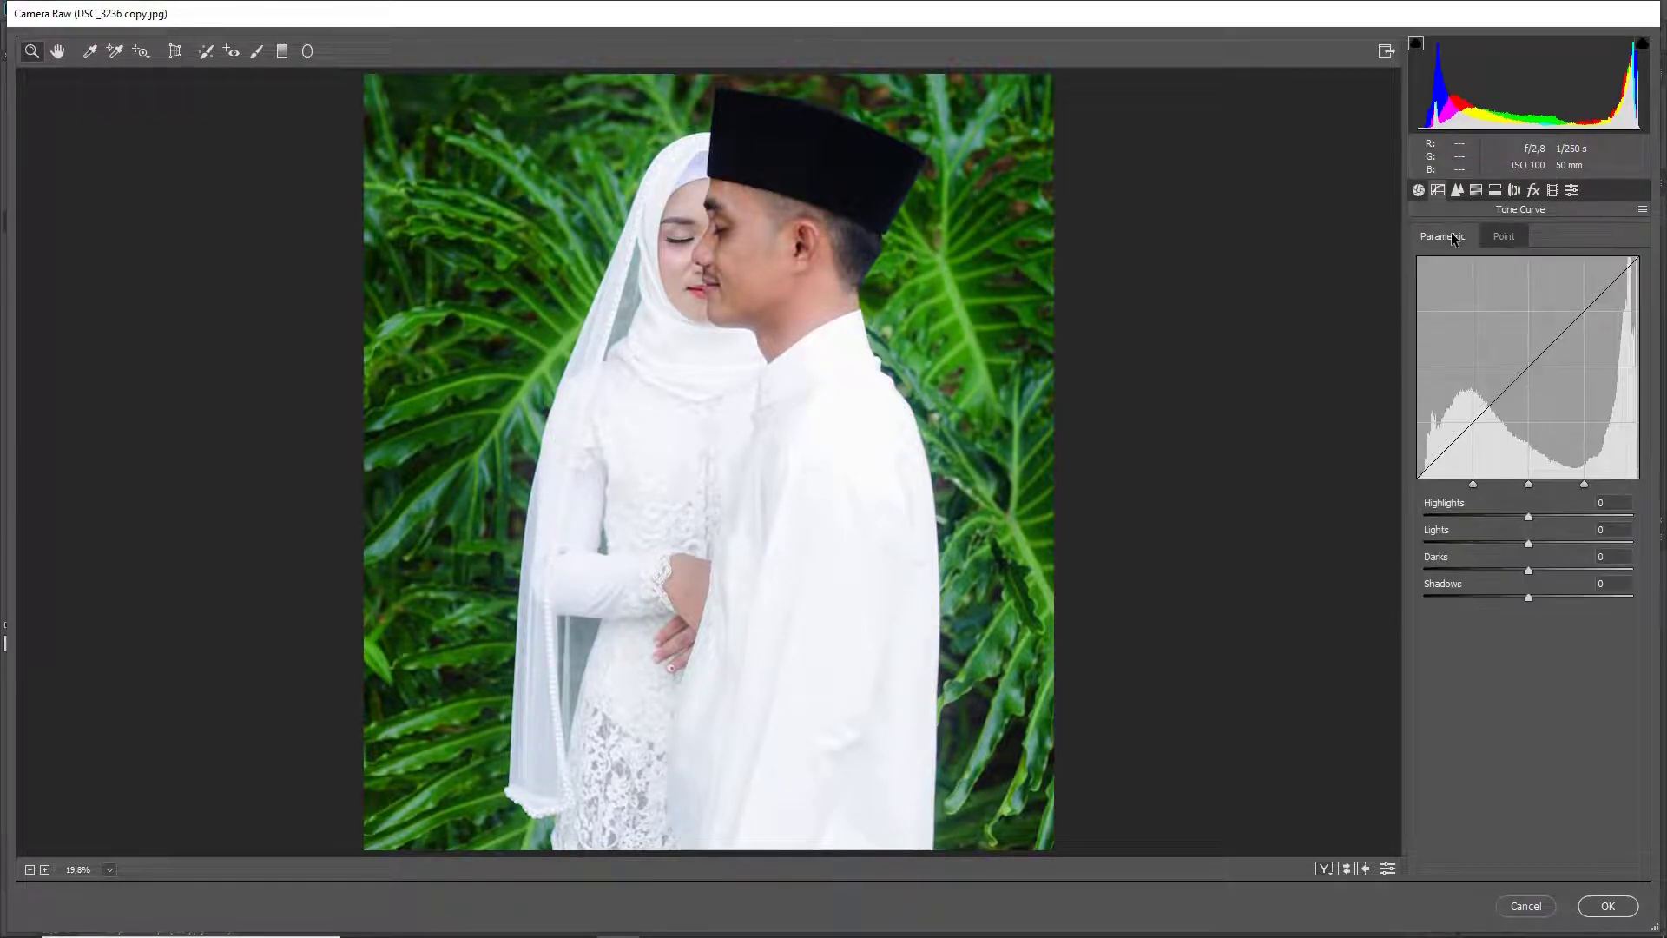
drag(1528, 518, 1541, 517)
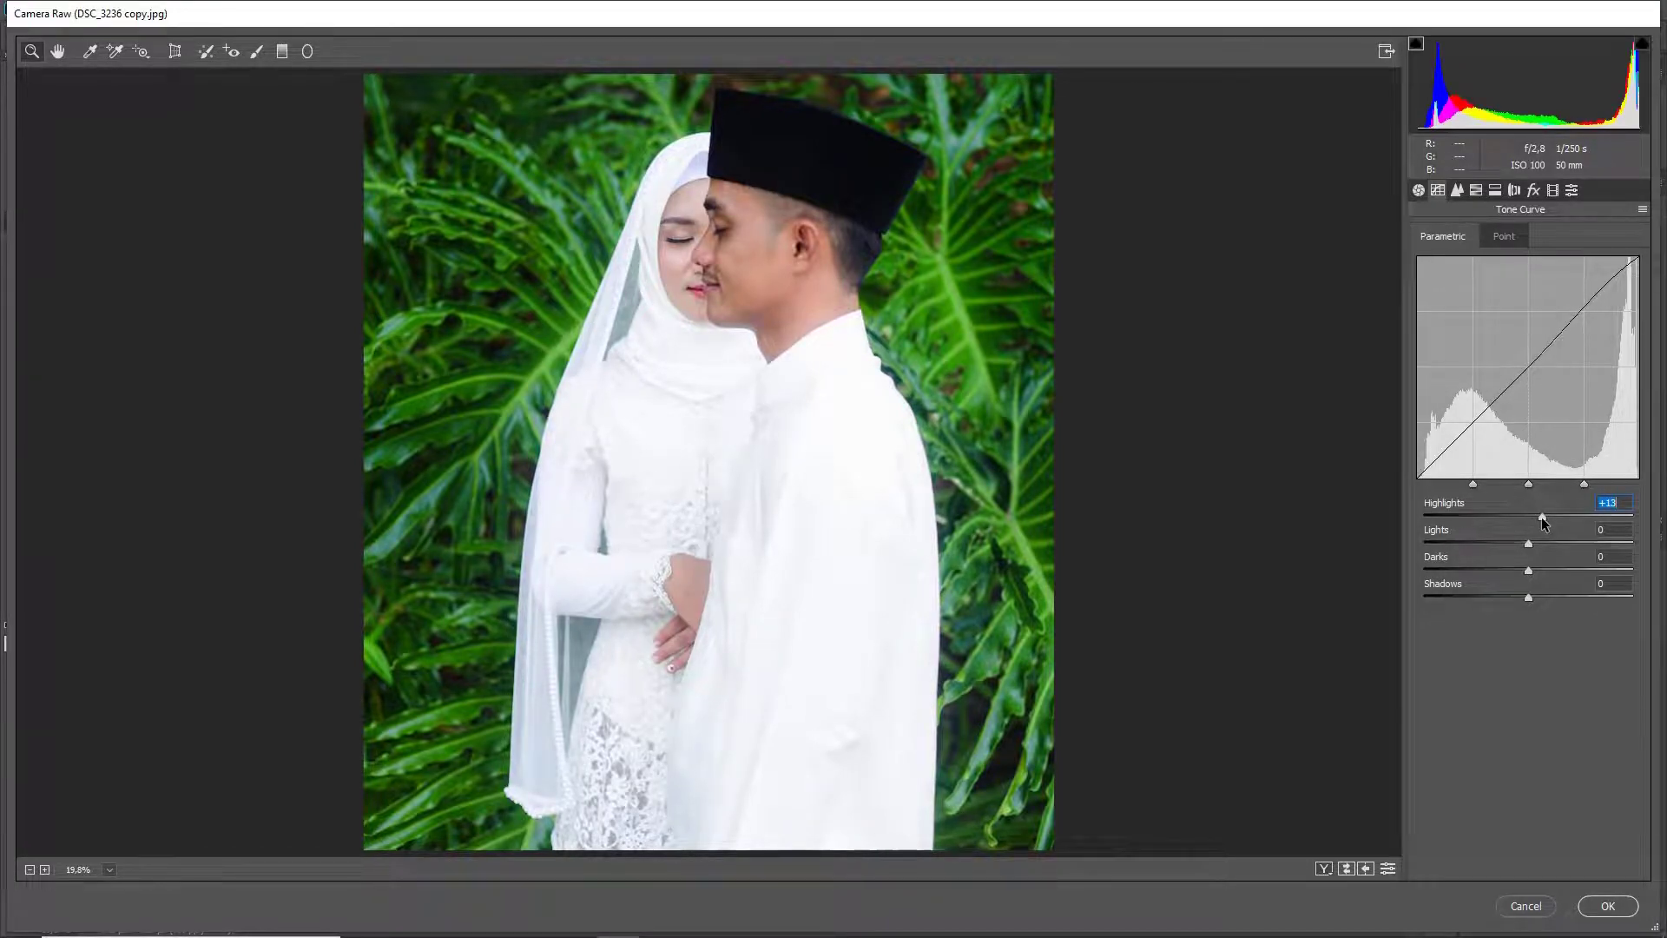
drag(1543, 517, 1524, 551)
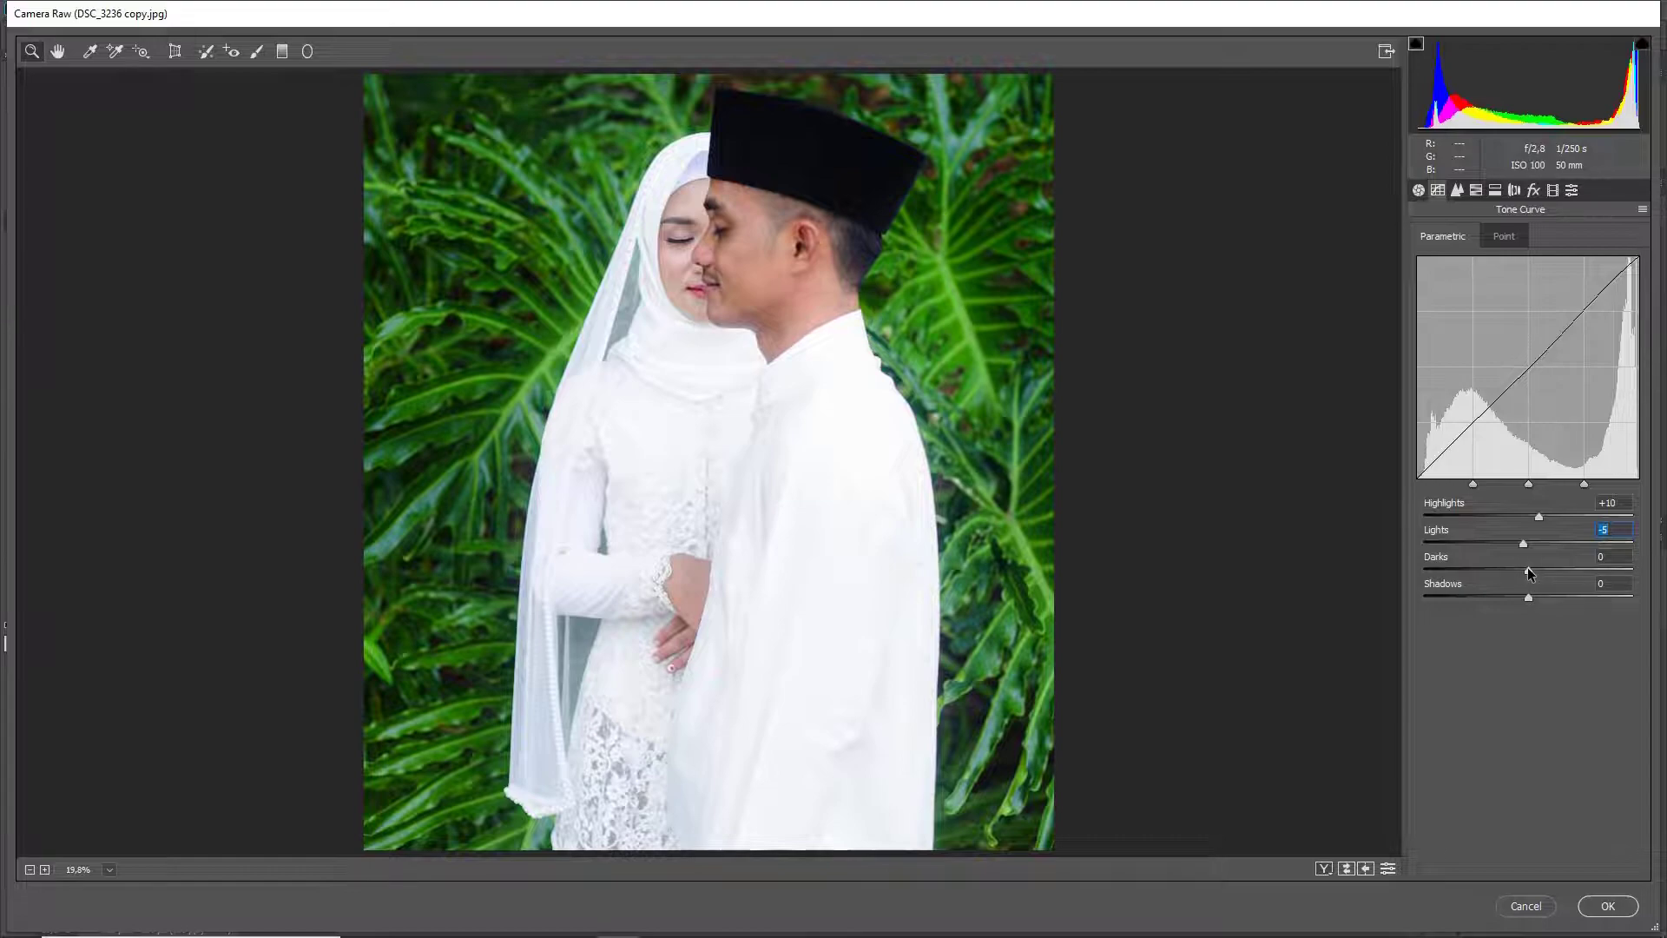
drag(1530, 573, 1525, 574)
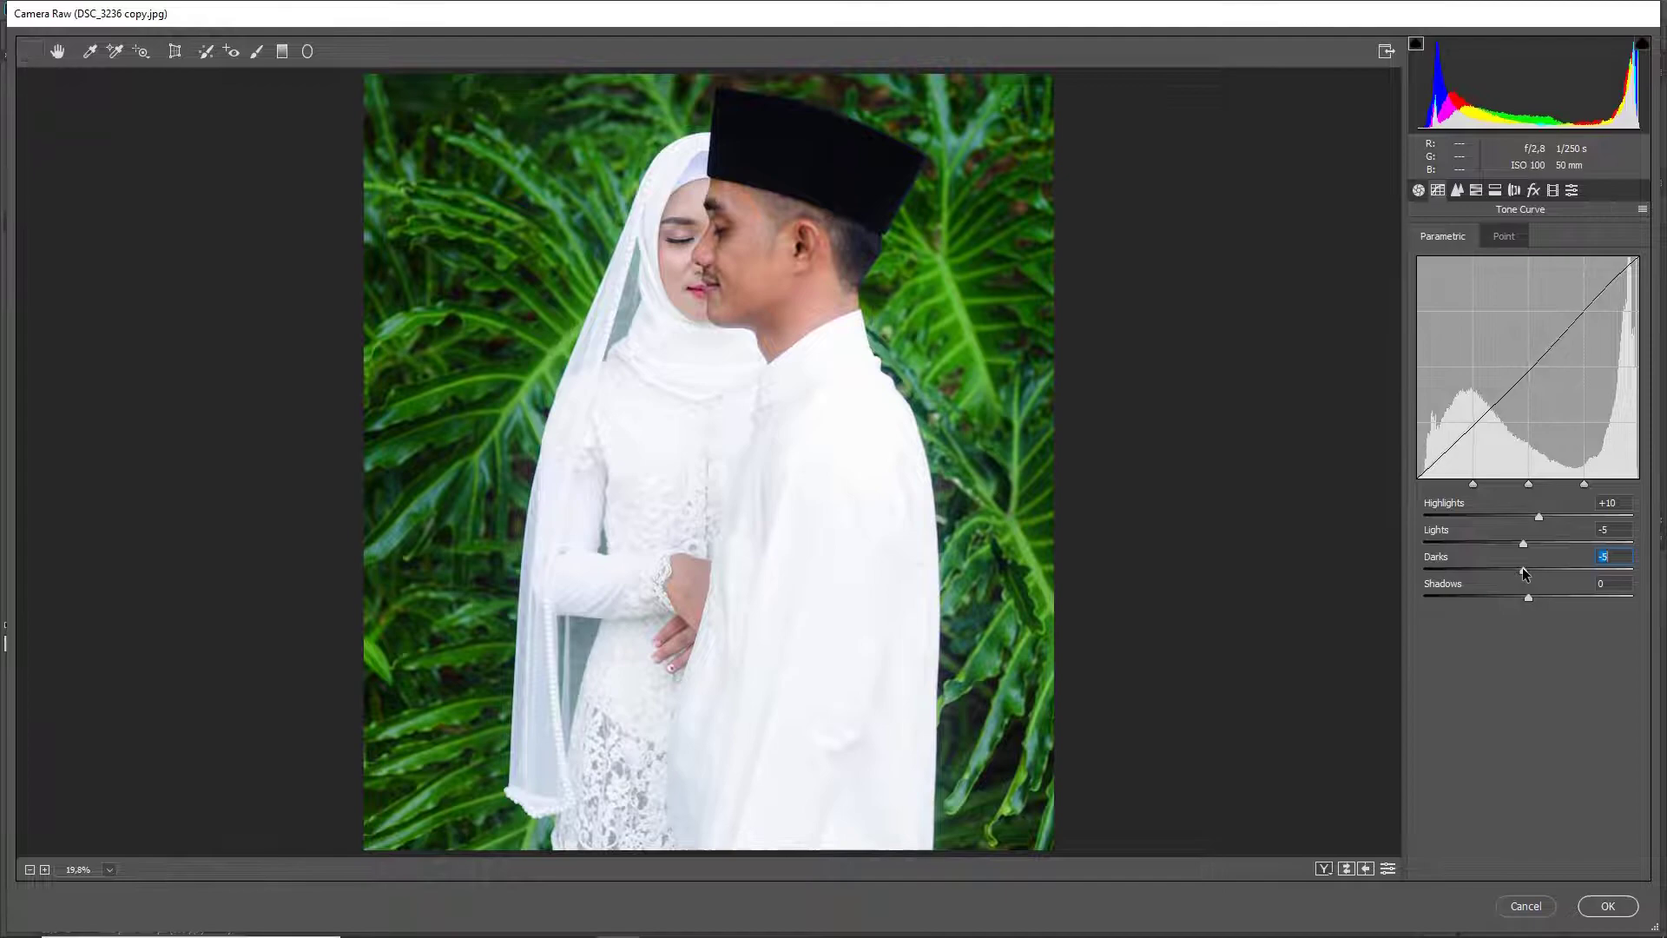
drag(1528, 596, 1524, 598)
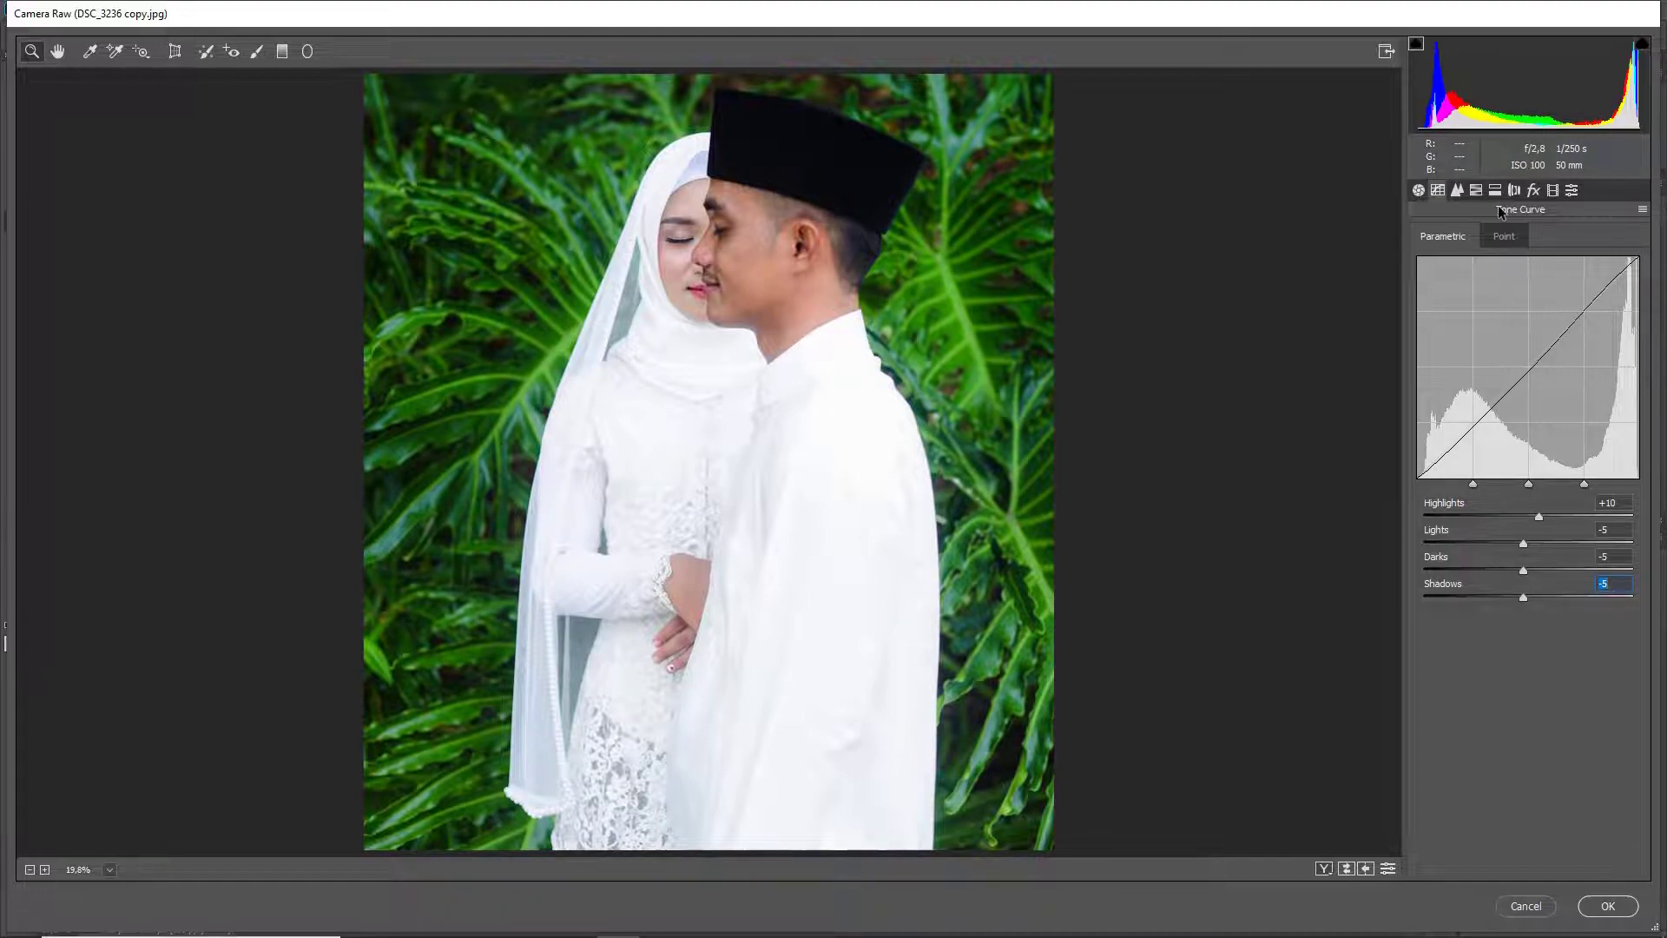
Set the sharpening Amount to 50 and Masking to 75.
click(1457, 190)
click(1508, 262)
drag(1507, 263, 1495, 260)
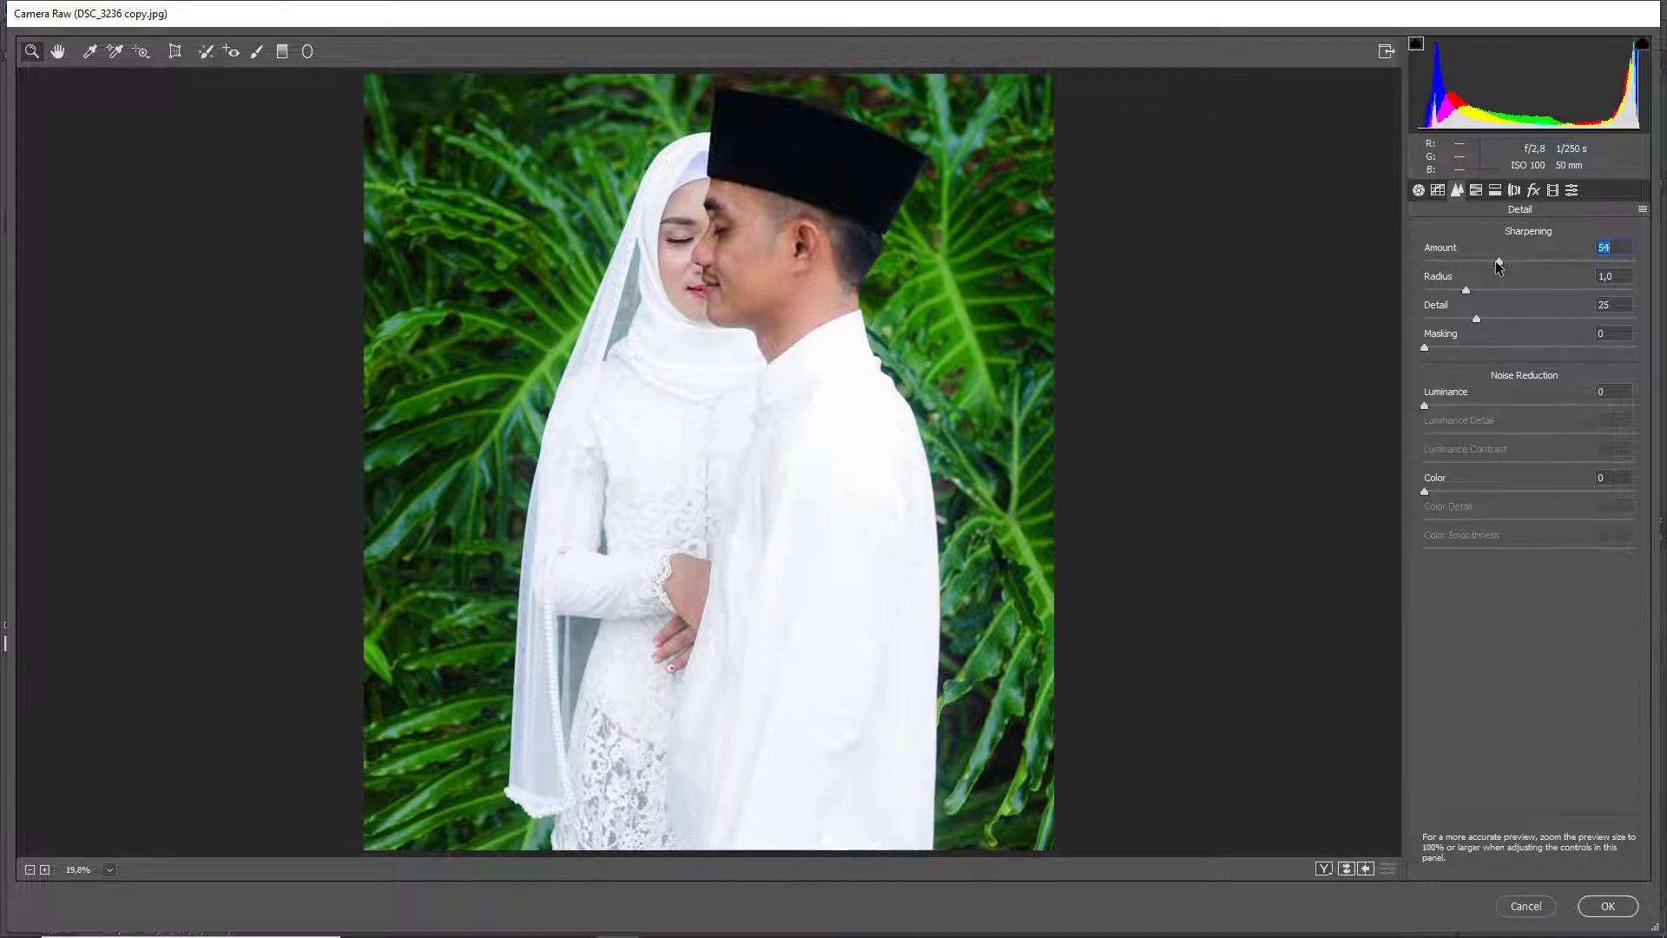
drag(1493, 260, 1492, 260)
click(1560, 348)
drag(1560, 349, 1567, 348)
drag(1576, 346, 1578, 347)
Set noise reduction to Luminance 50, Luminance Contrast 50 and Color 20.
drag(1523, 404, 1529, 408)
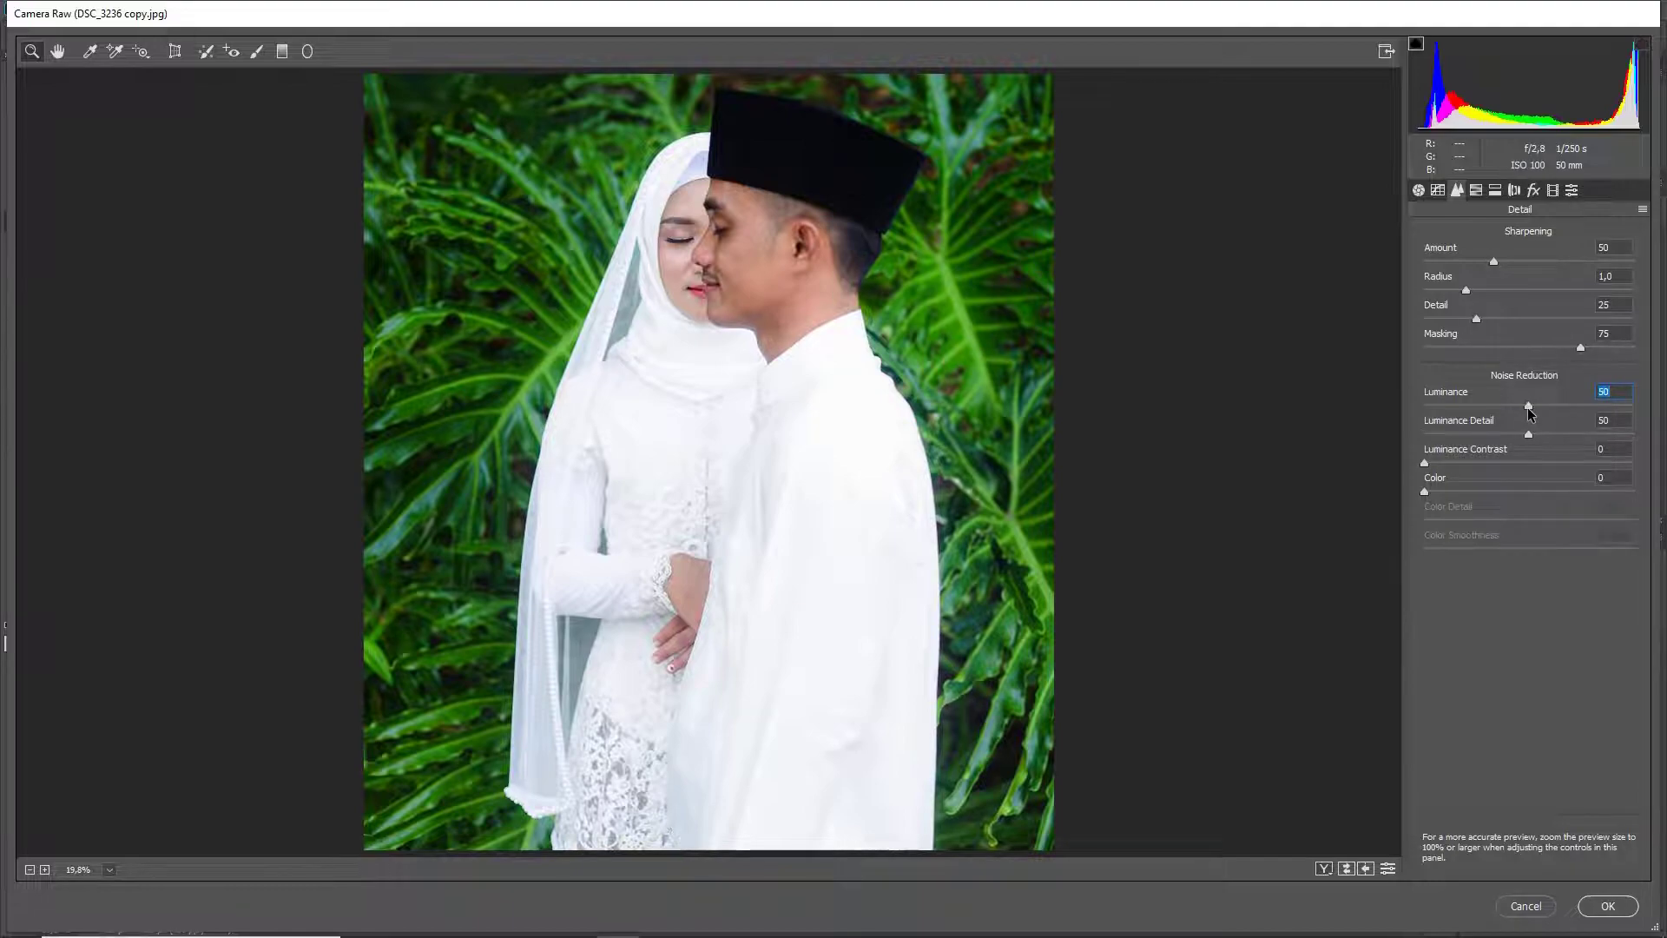
click(1528, 461)
drag(1444, 493, 1462, 494)
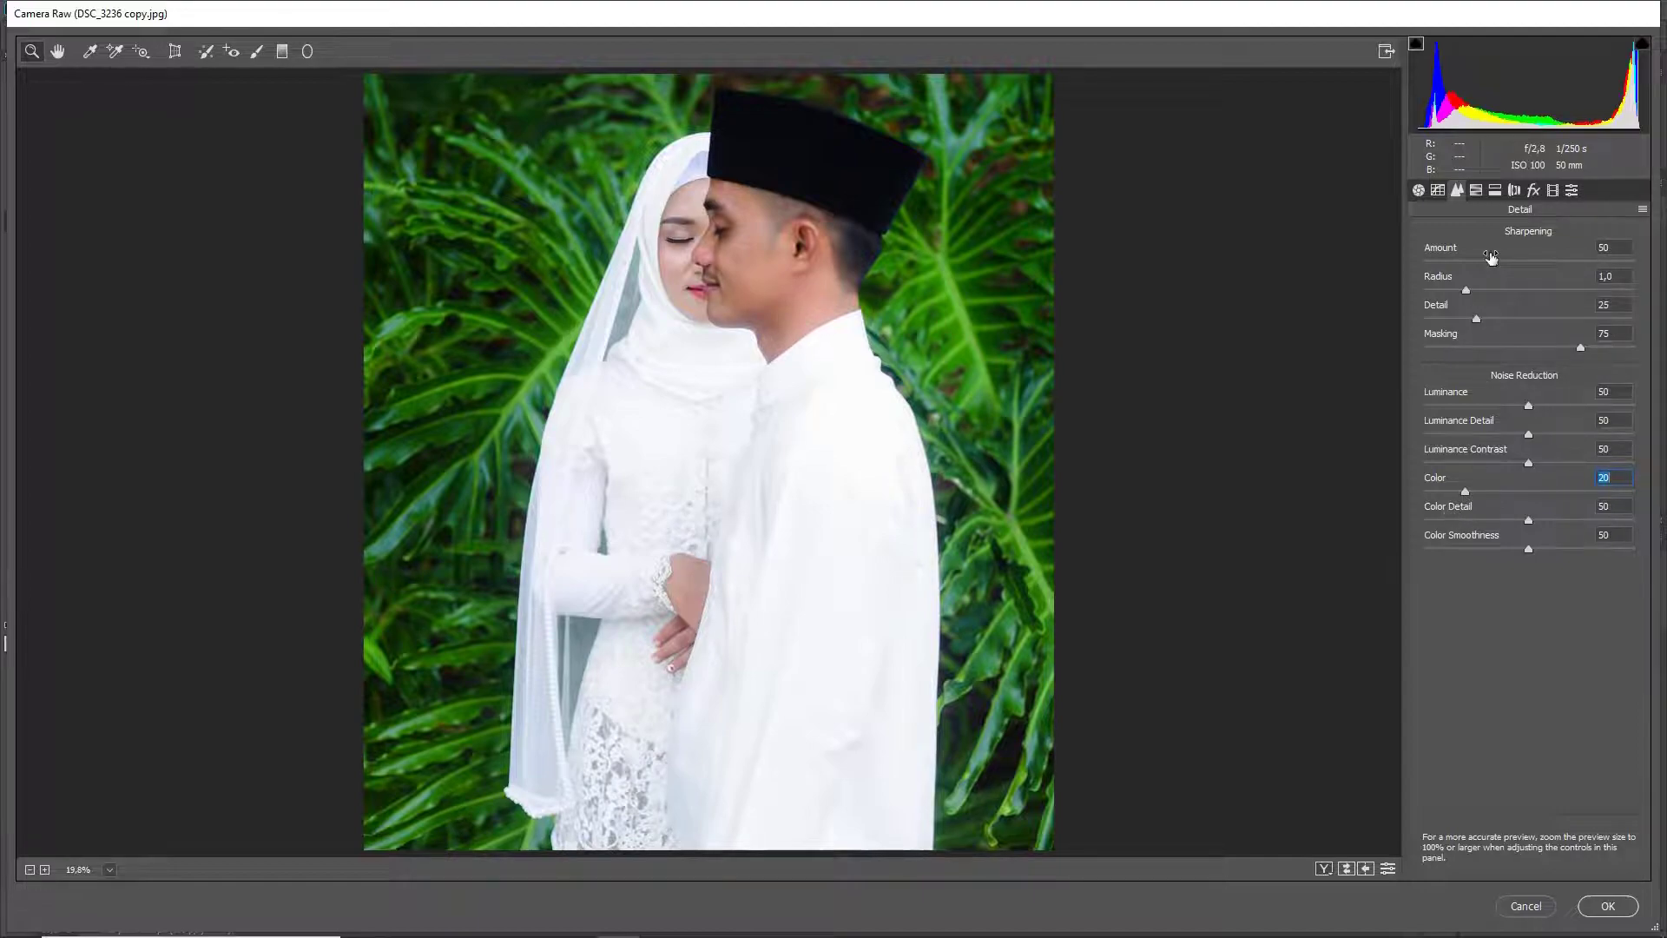
In the HSL adjustments, set the saturation of Reds and Oranges to -10 and of Yellows and Greens to -20.
click(1477, 191)
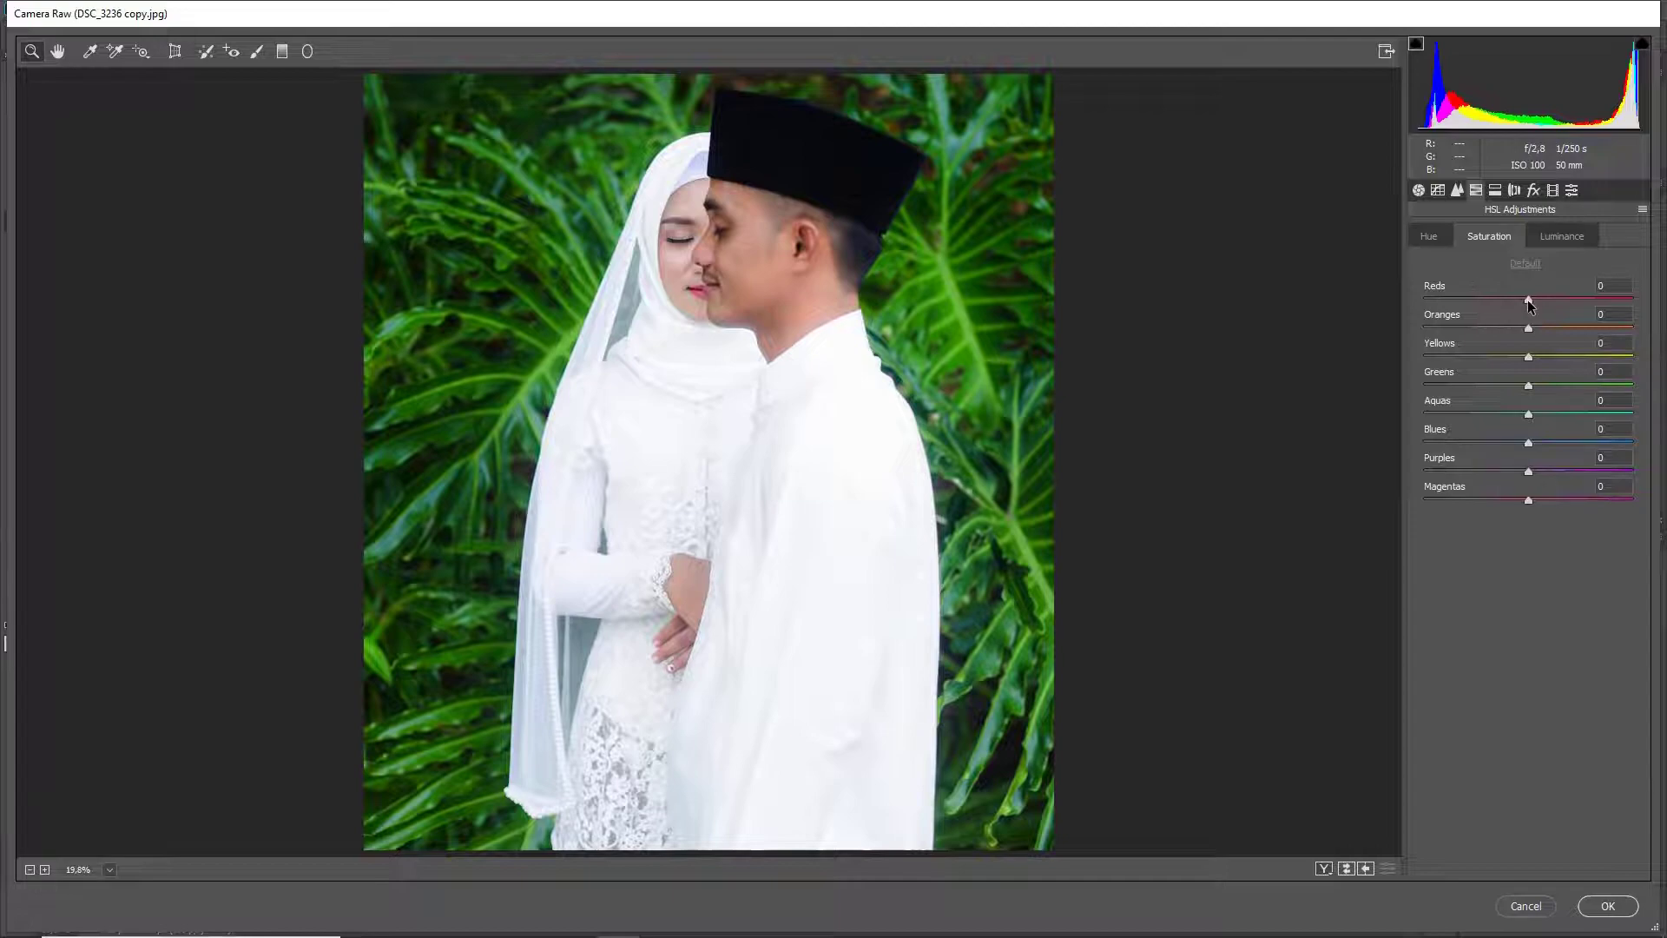
drag(1528, 299, 1517, 327)
click(1508, 356)
drag(1507, 356, 1508, 356)
click(1509, 383)
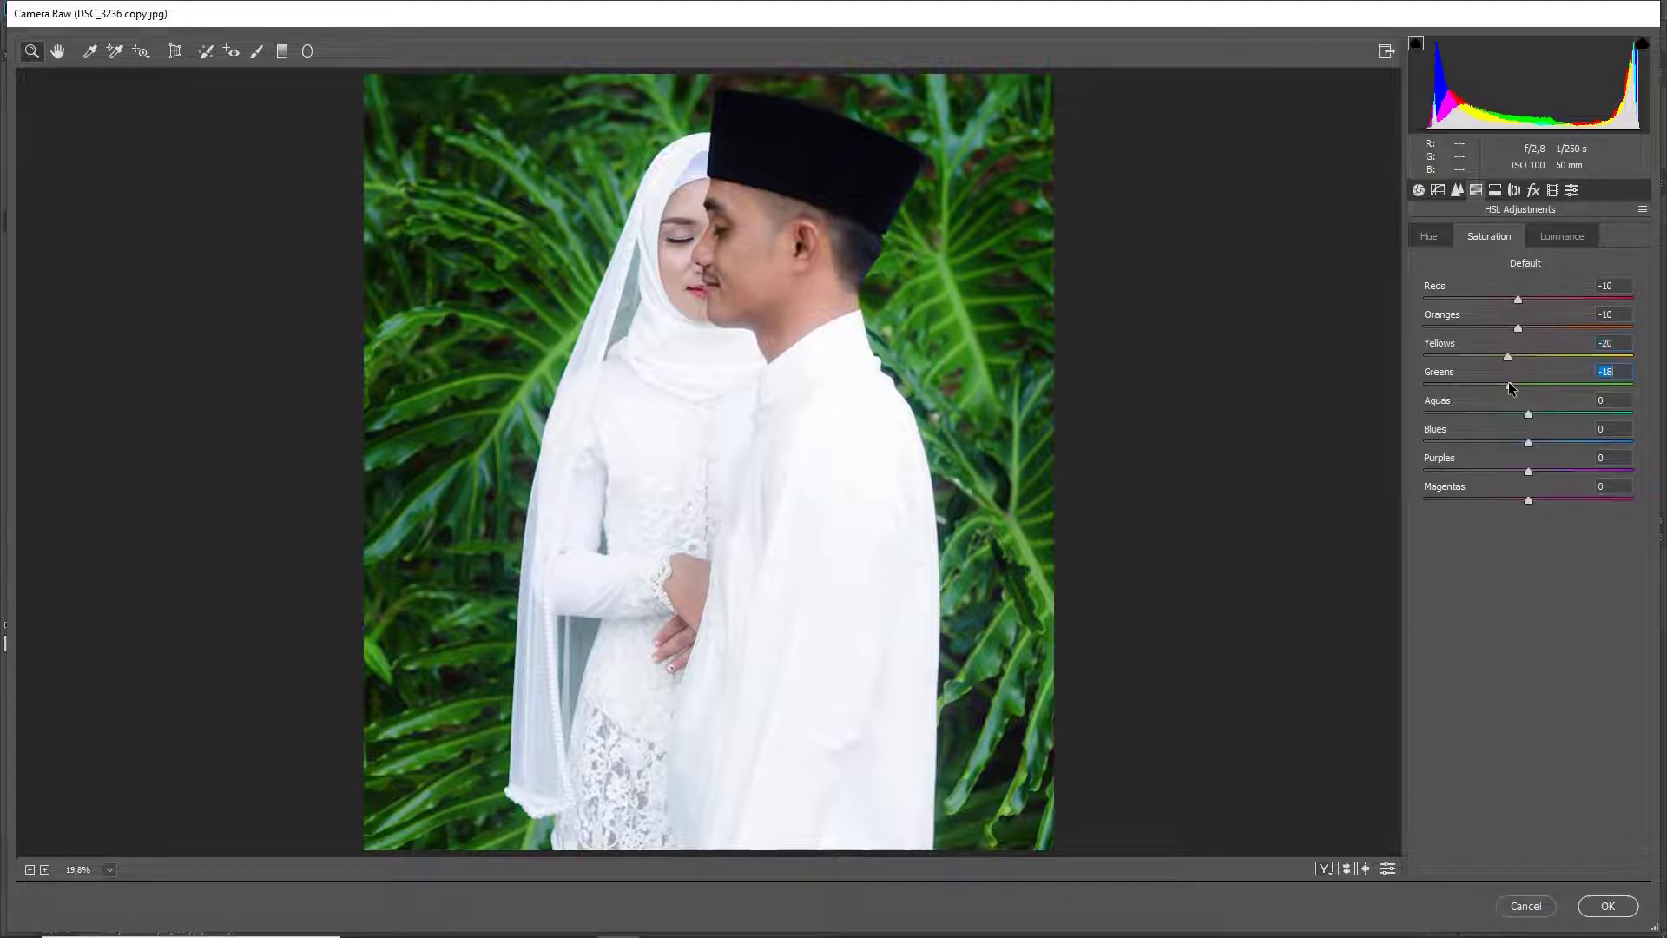
key(Down)
Reduce the saturation of Aquas and Blues to -70 each.
click(1468, 414)
key(Down)
click(1456, 414)
click(1458, 443)
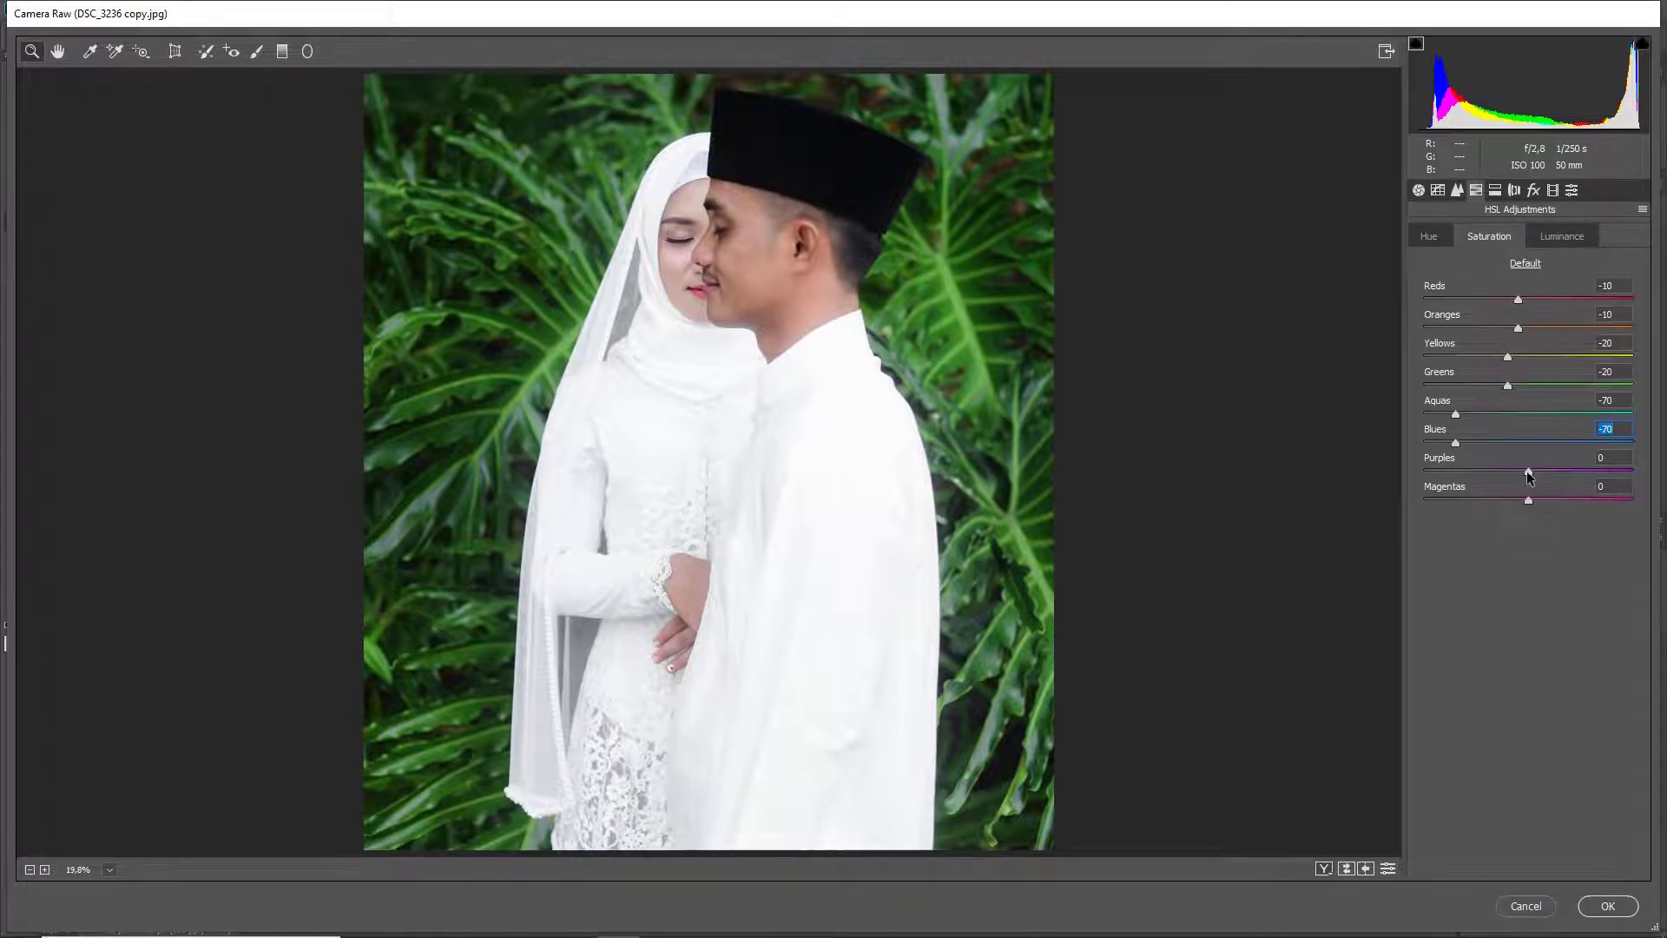
Set the HSL luminance of Reds, Oranges and Yellows to +20 and of Greens to -10.
click(1555, 238)
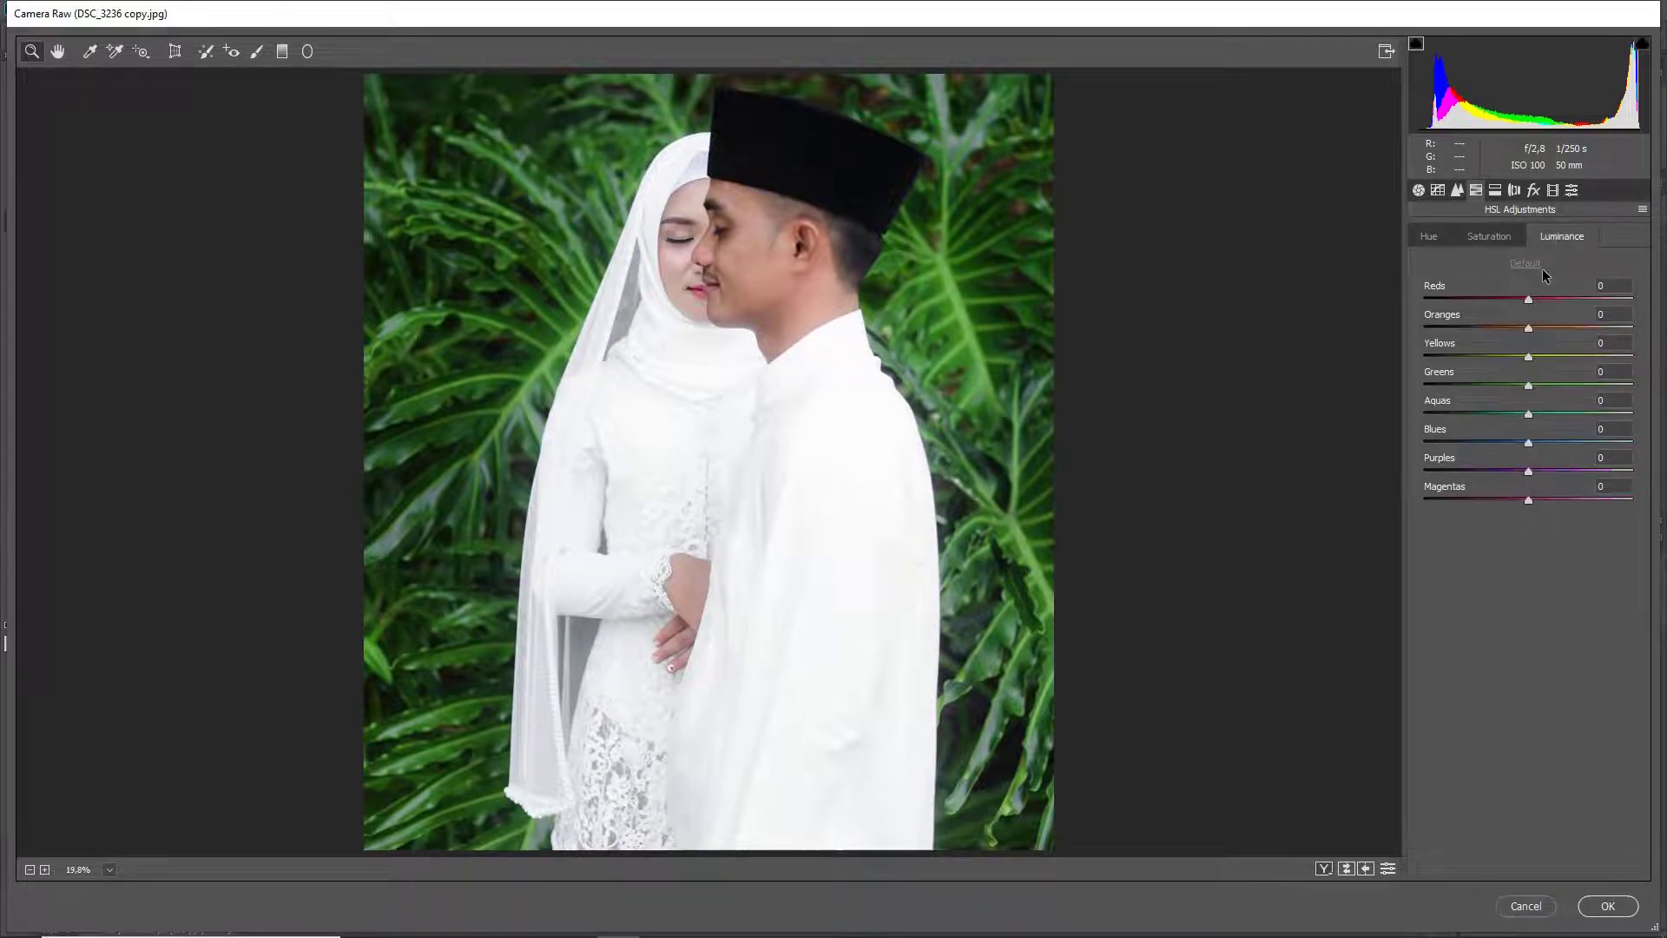
drag(1532, 300, 1545, 301)
click(1550, 328)
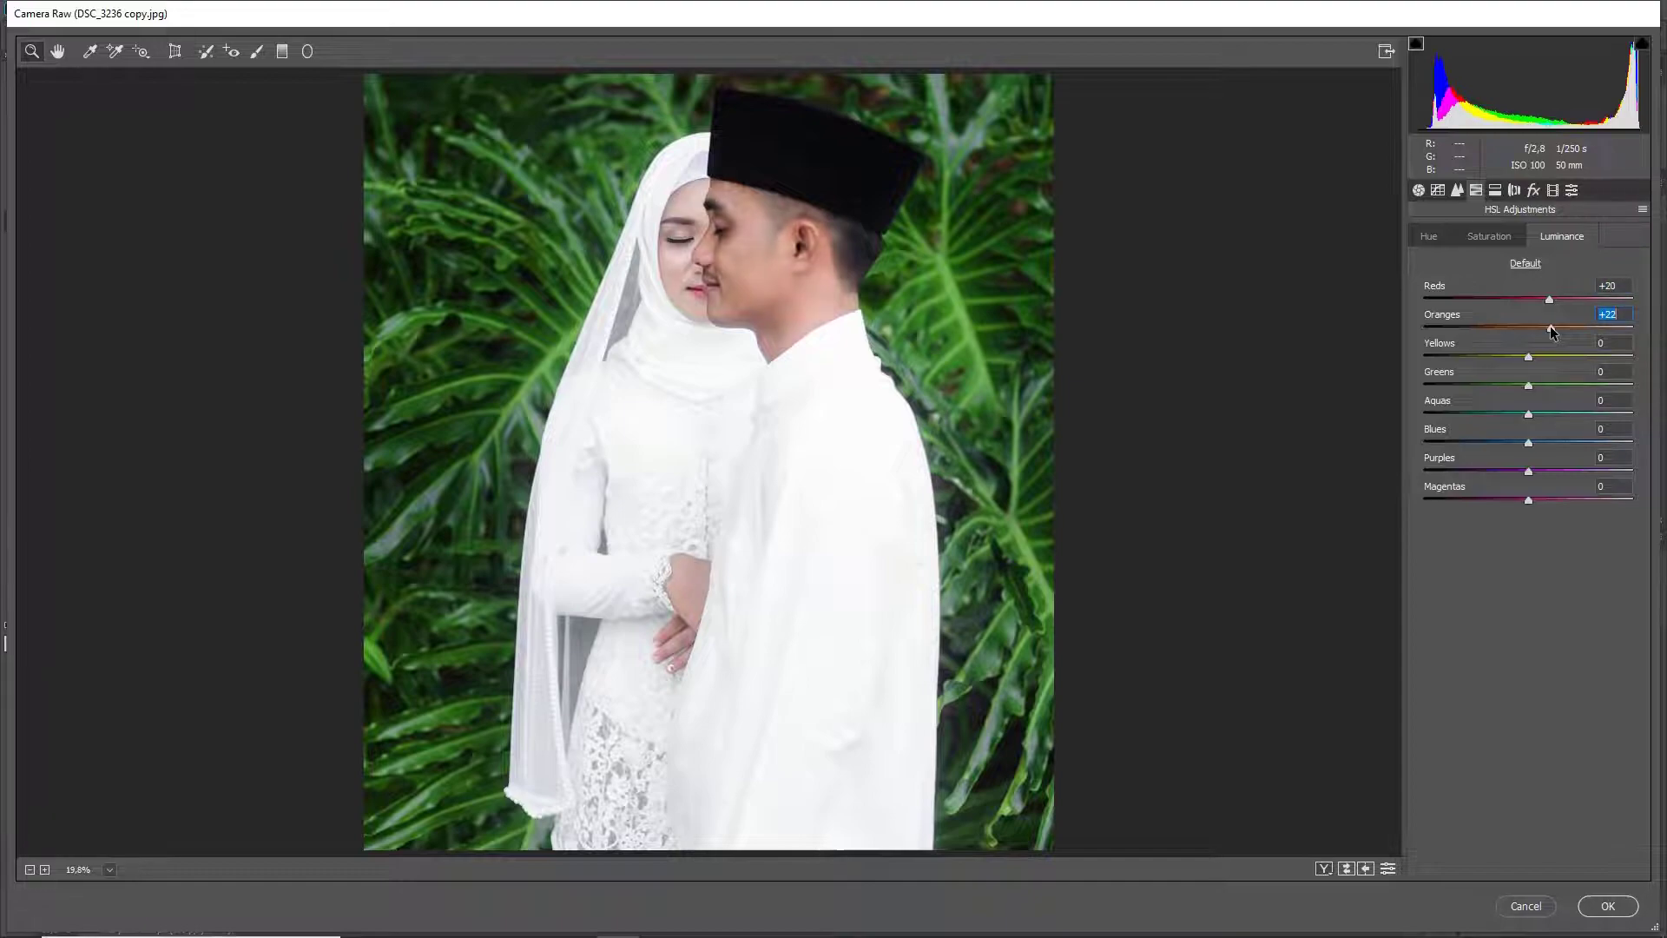
key(Down)
key(Down)
click(1550, 357)
drag(1530, 388, 1517, 388)
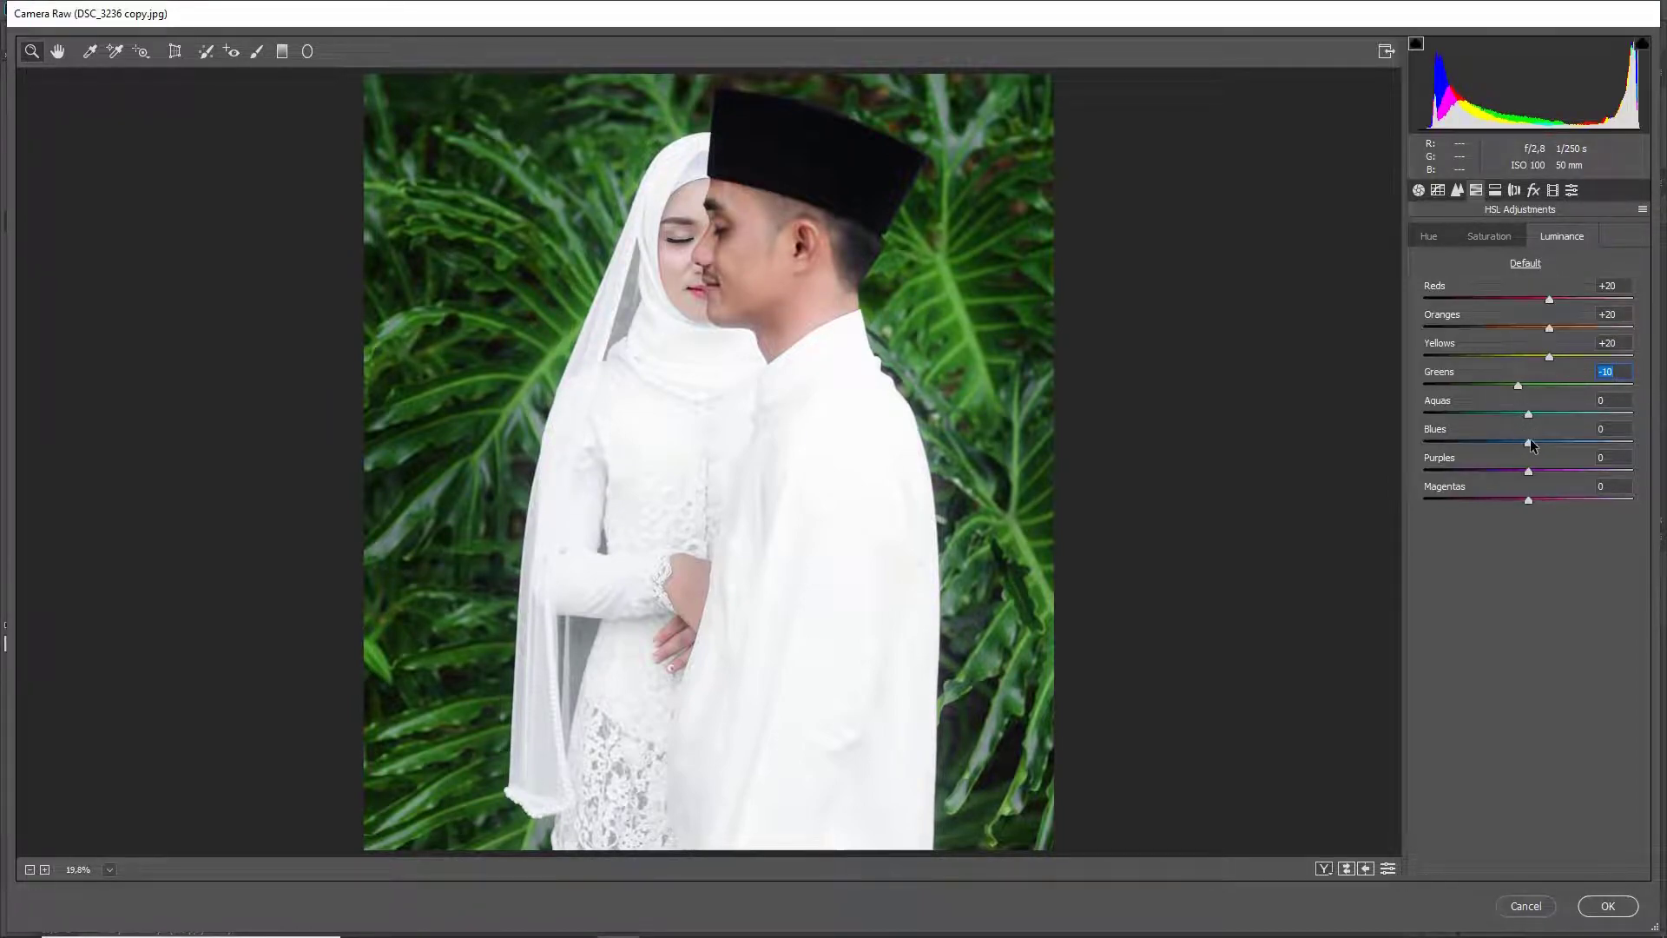
Set the luminance of Blues and Aquas to -30 and raise Oranges to +28.
click(1582, 440)
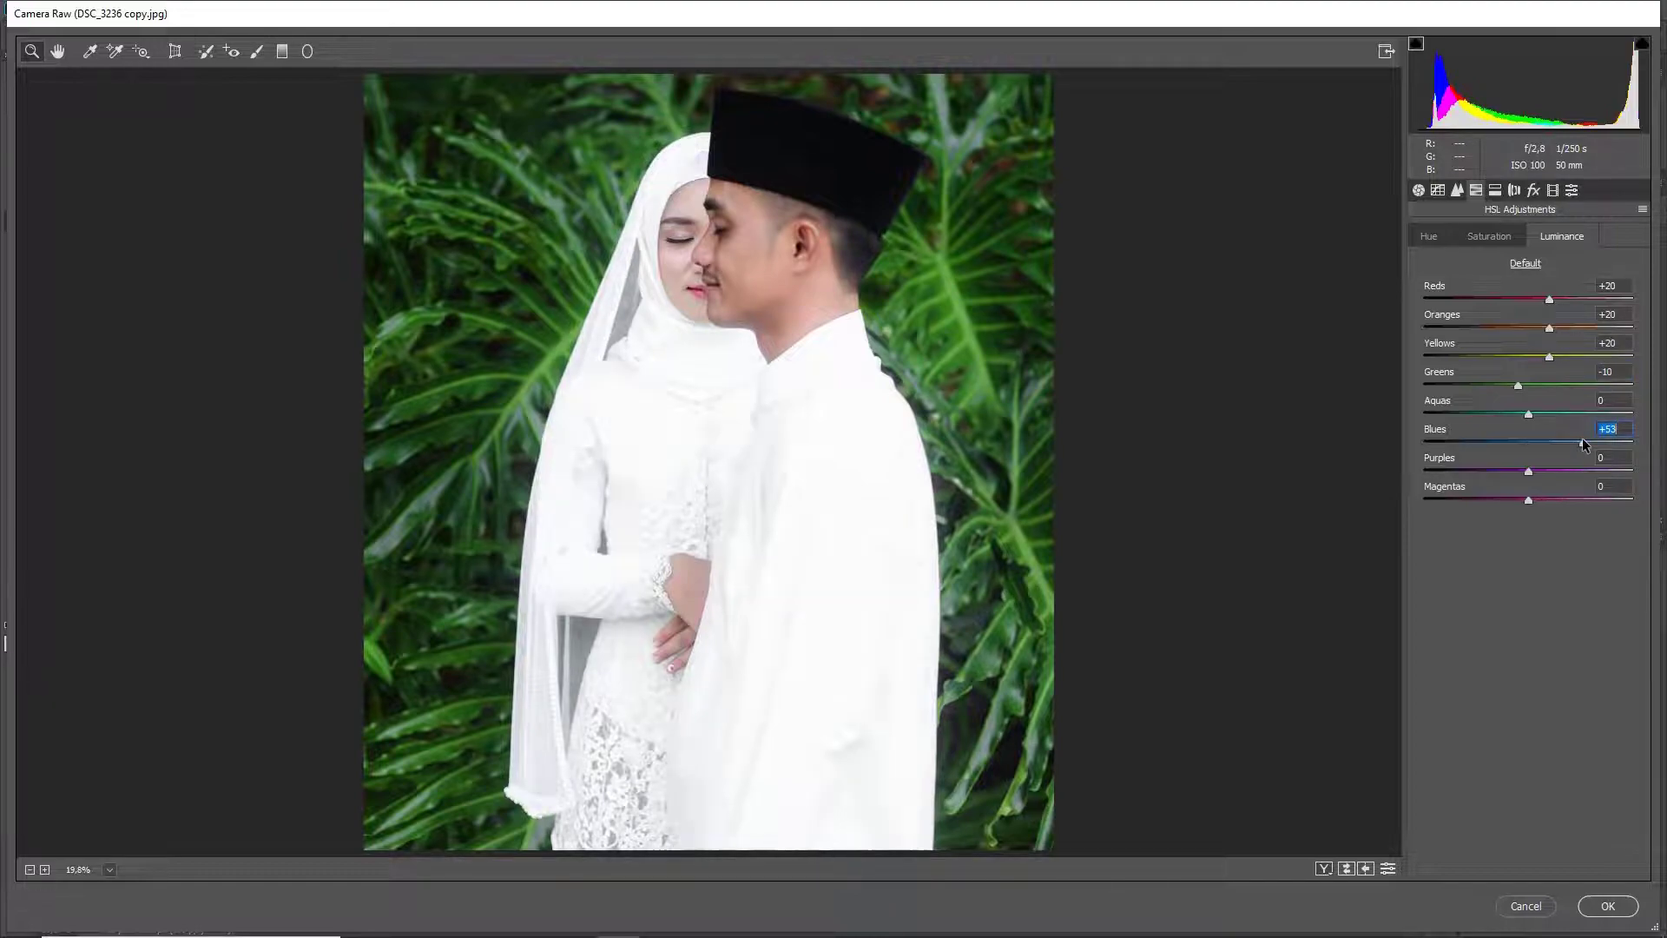
drag(1582, 438, 1500, 440)
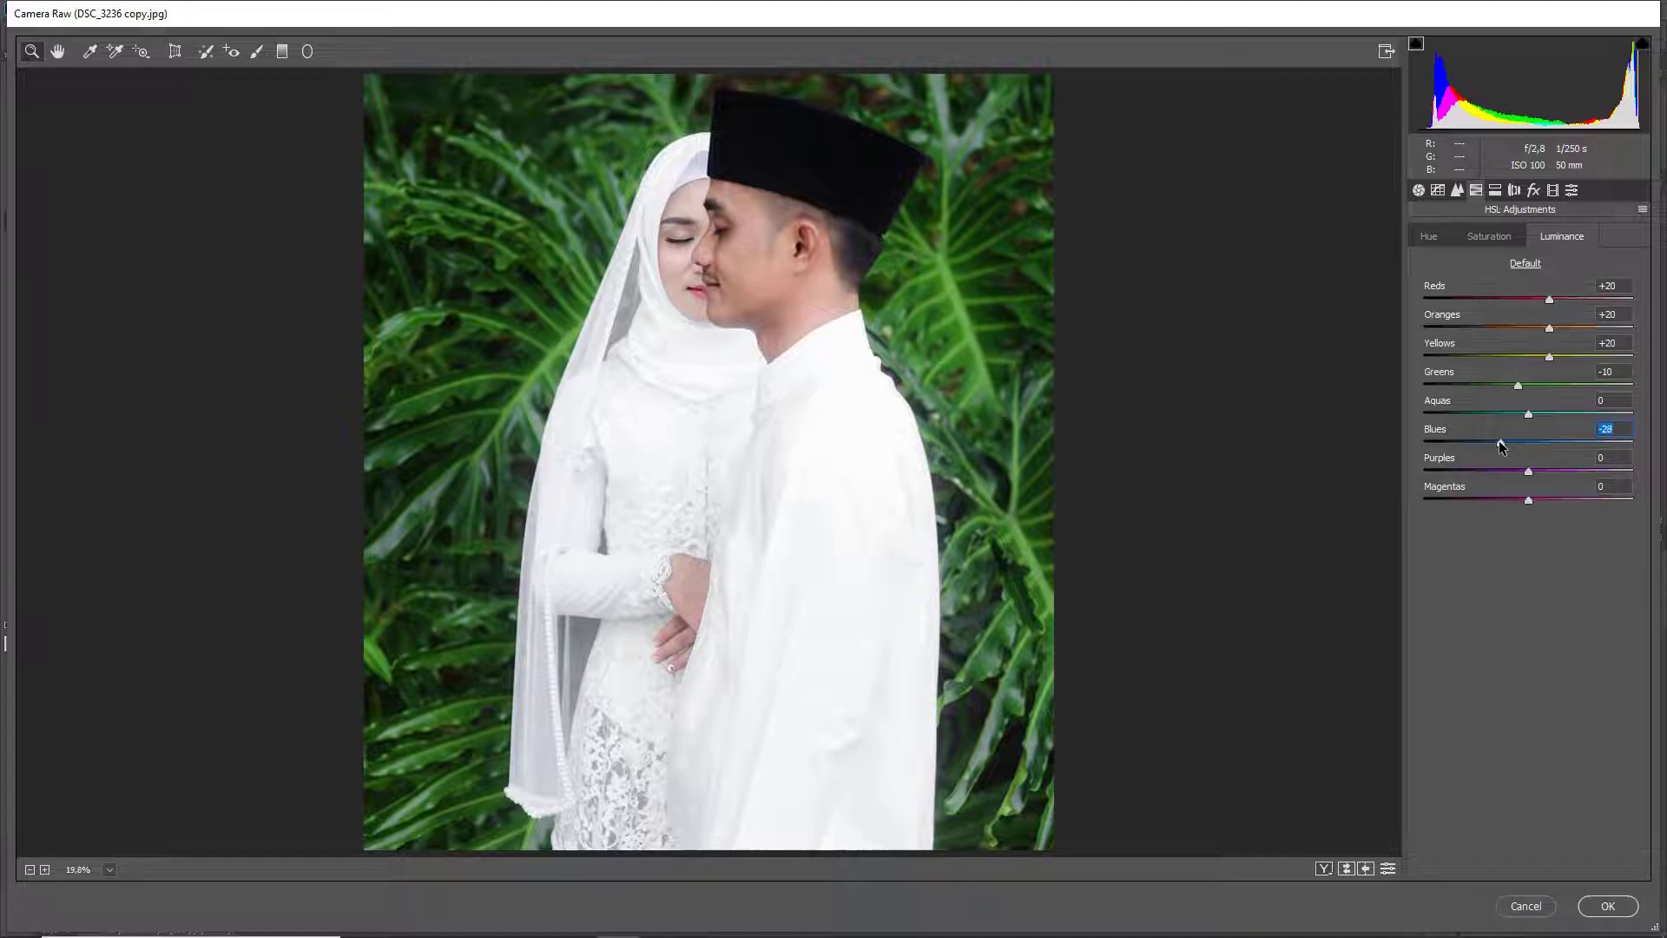
drag(1497, 440, 1497, 439)
click(1493, 415)
drag(1493, 415, 1497, 417)
click(1557, 329)
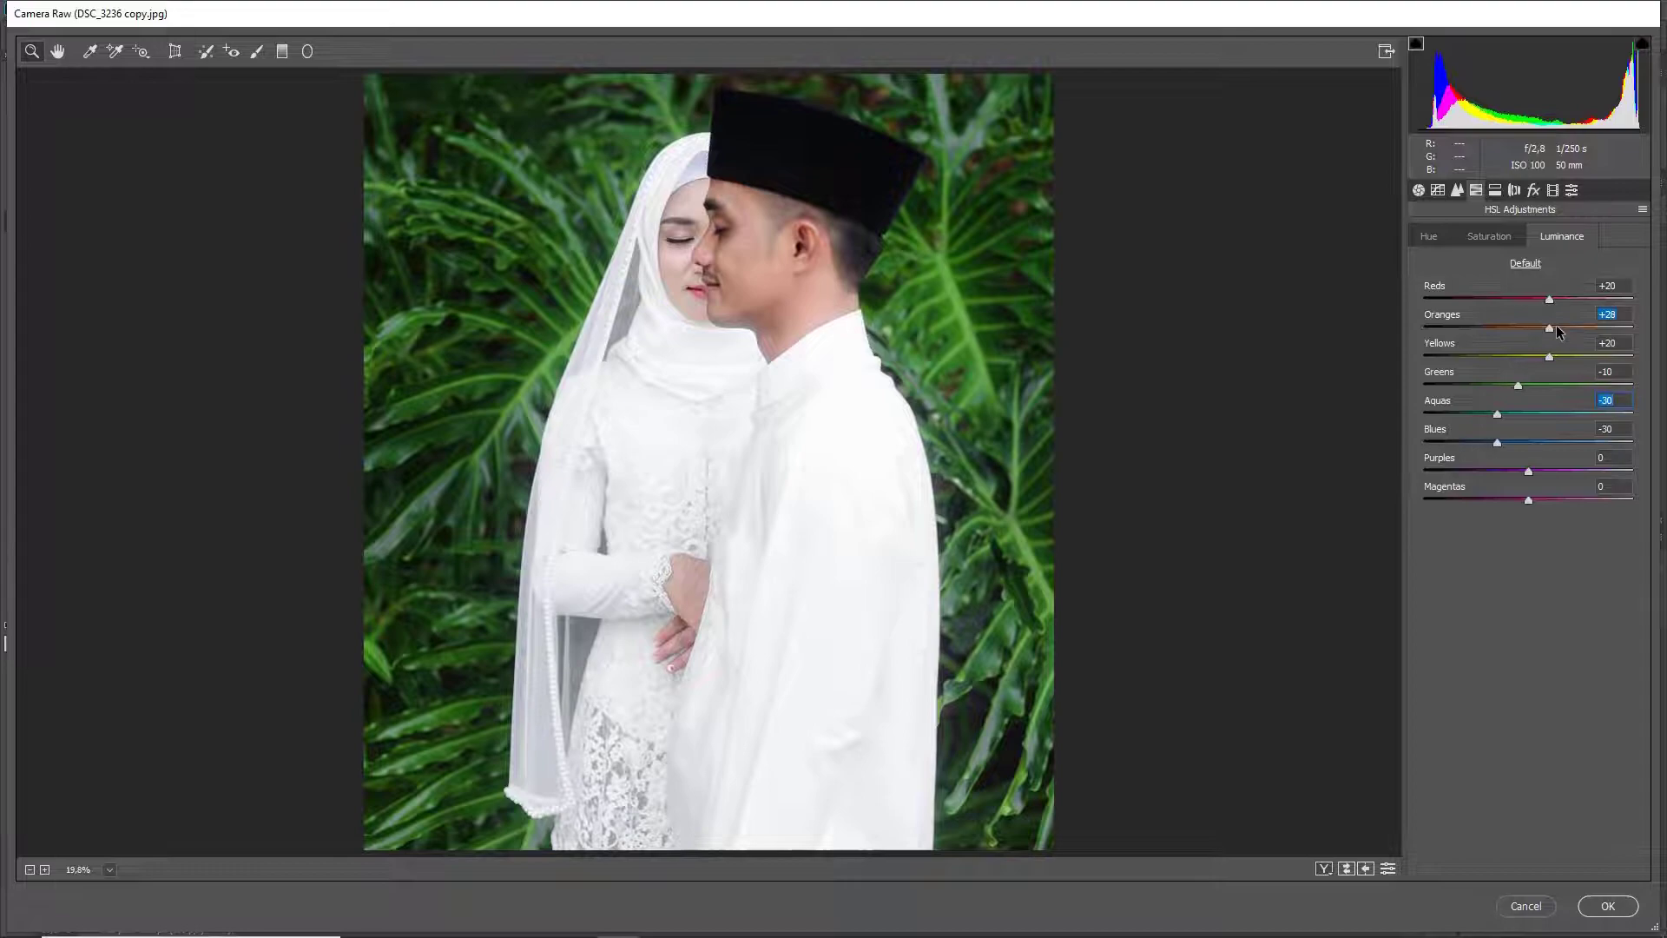
Raise the HSL luminance of Oranges to +30 and of Reds to +31.
drag(1558, 330, 1560, 330)
click(1556, 297)
drag(1556, 296, 1560, 299)
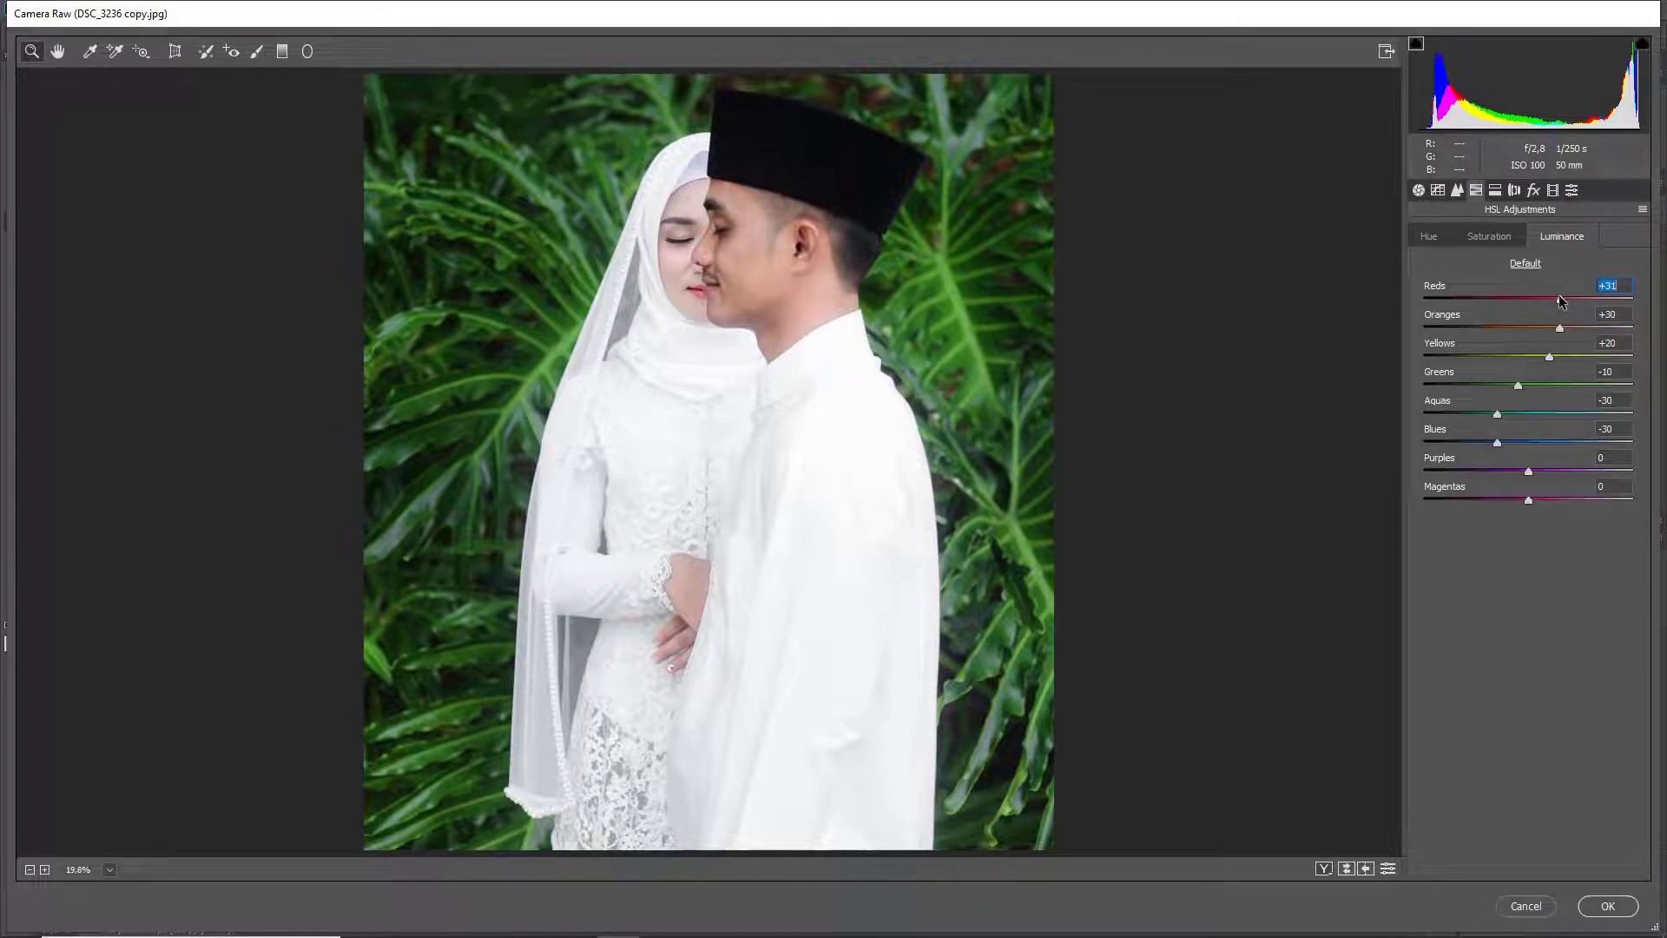
Set the Lens Corrections vignetting amount to -25.
click(1497, 196)
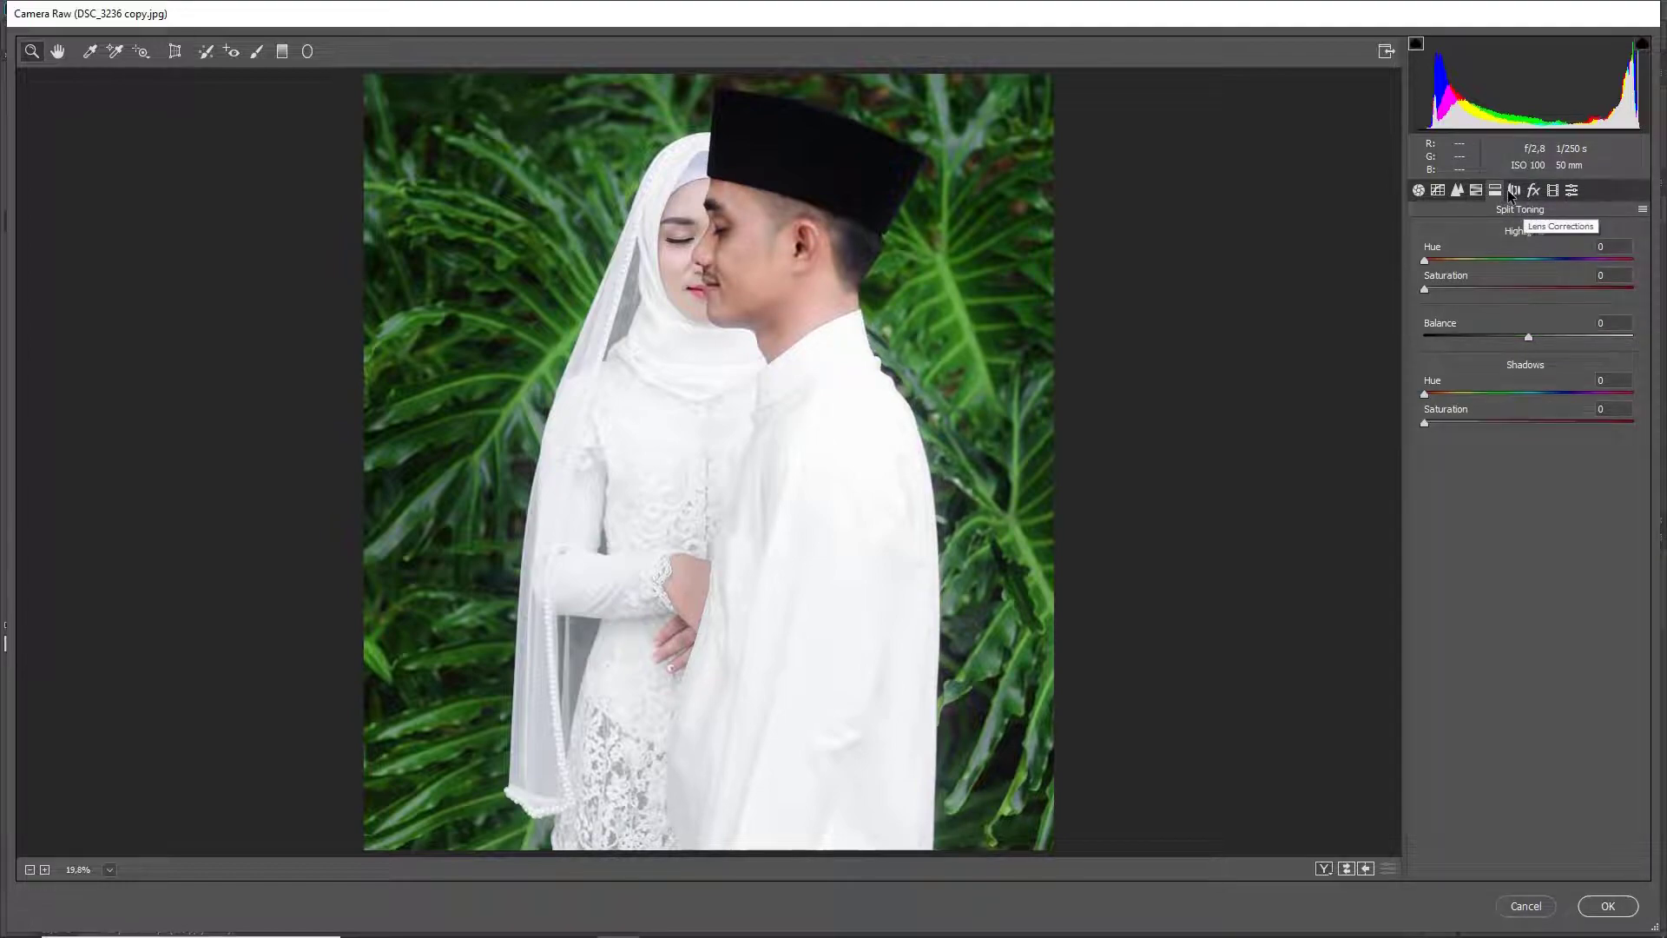
click(1514, 191)
mouse_move(1529, 518)
mouse_down()
mouse_move(1481, 512)
mouse_move(1504, 518)
mouse_up()
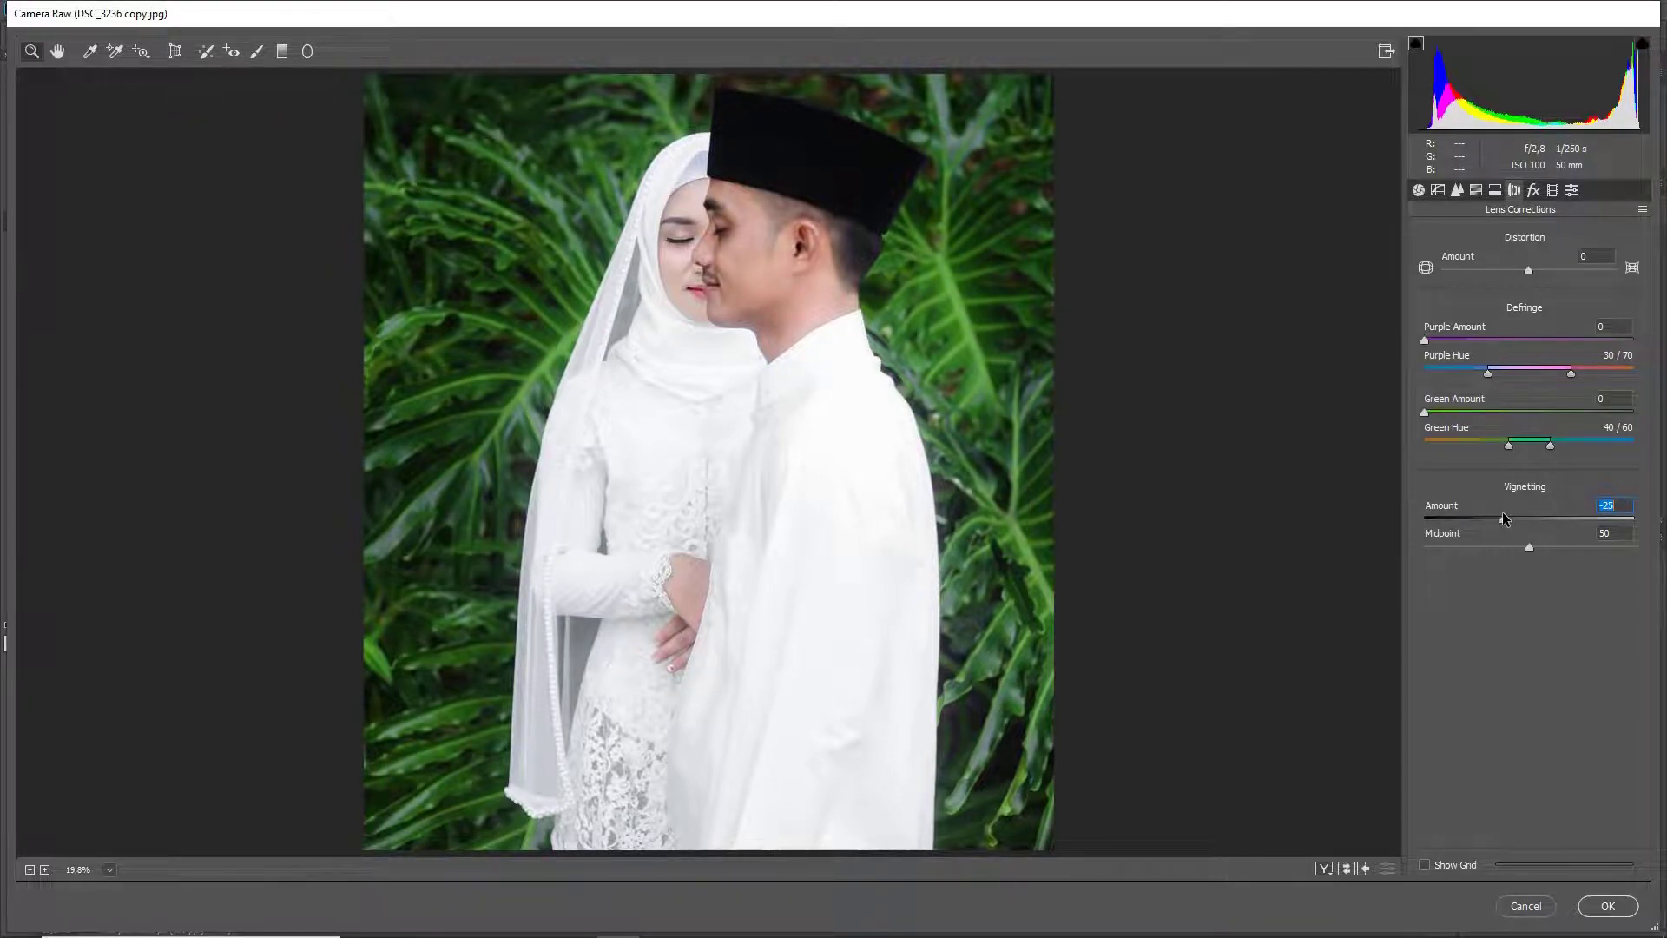
Apply Post Crop Vignetting with an amount of -10 and raise its Highlights value slightly.
click(1534, 191)
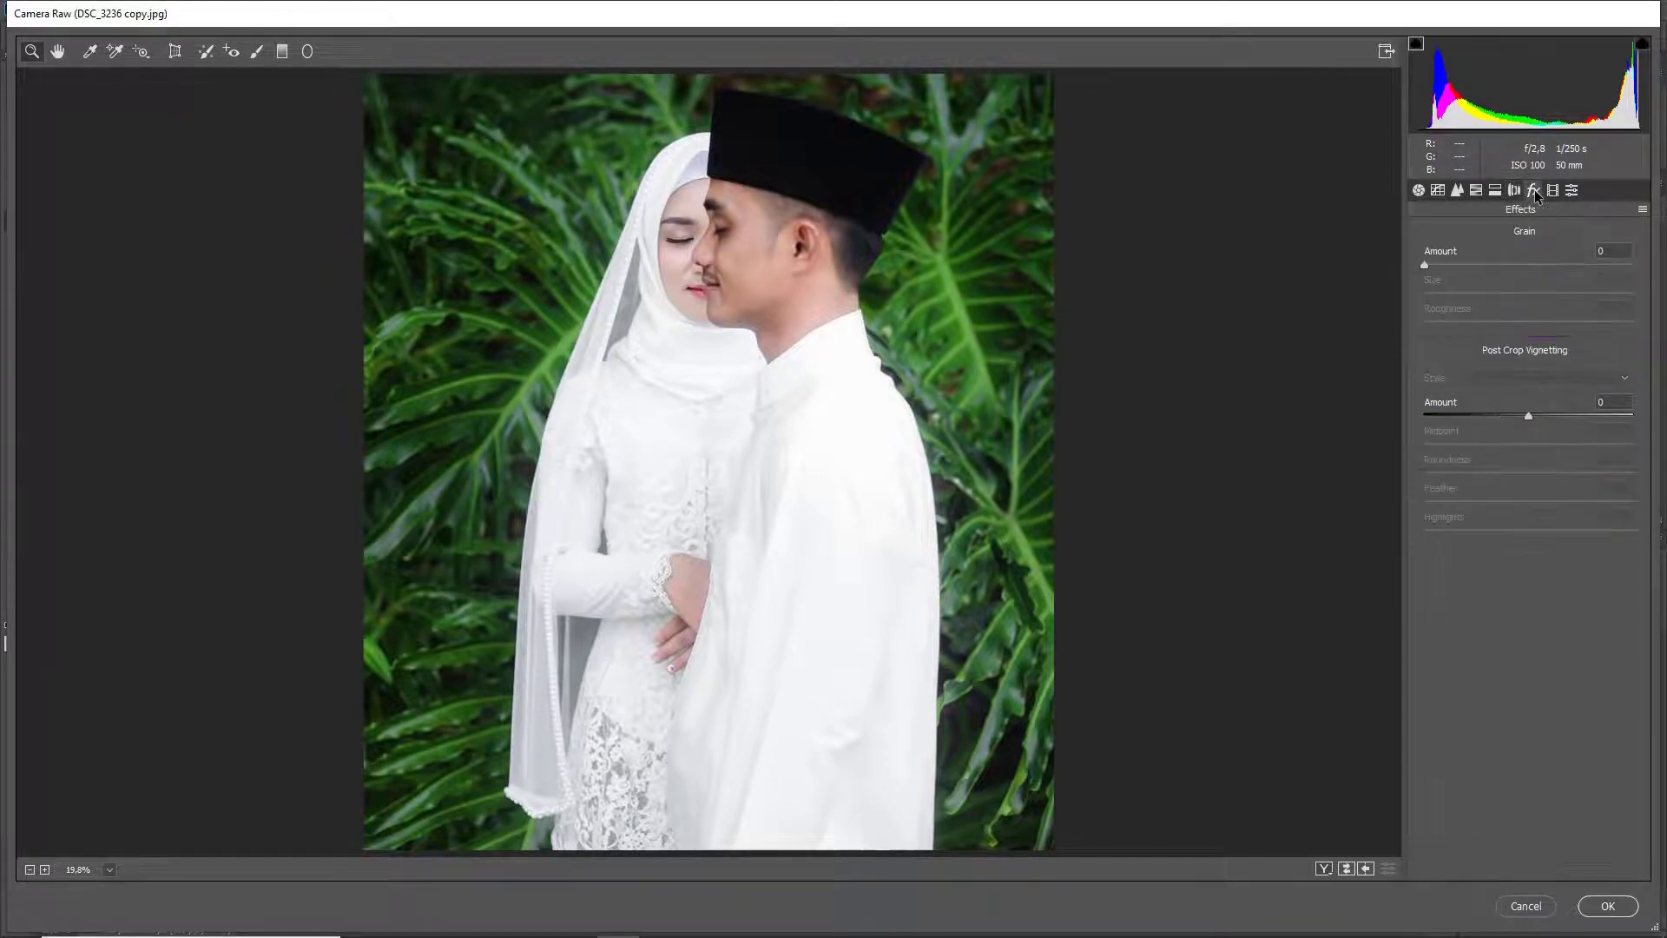
click(1520, 415)
drag(1519, 413, 1518, 414)
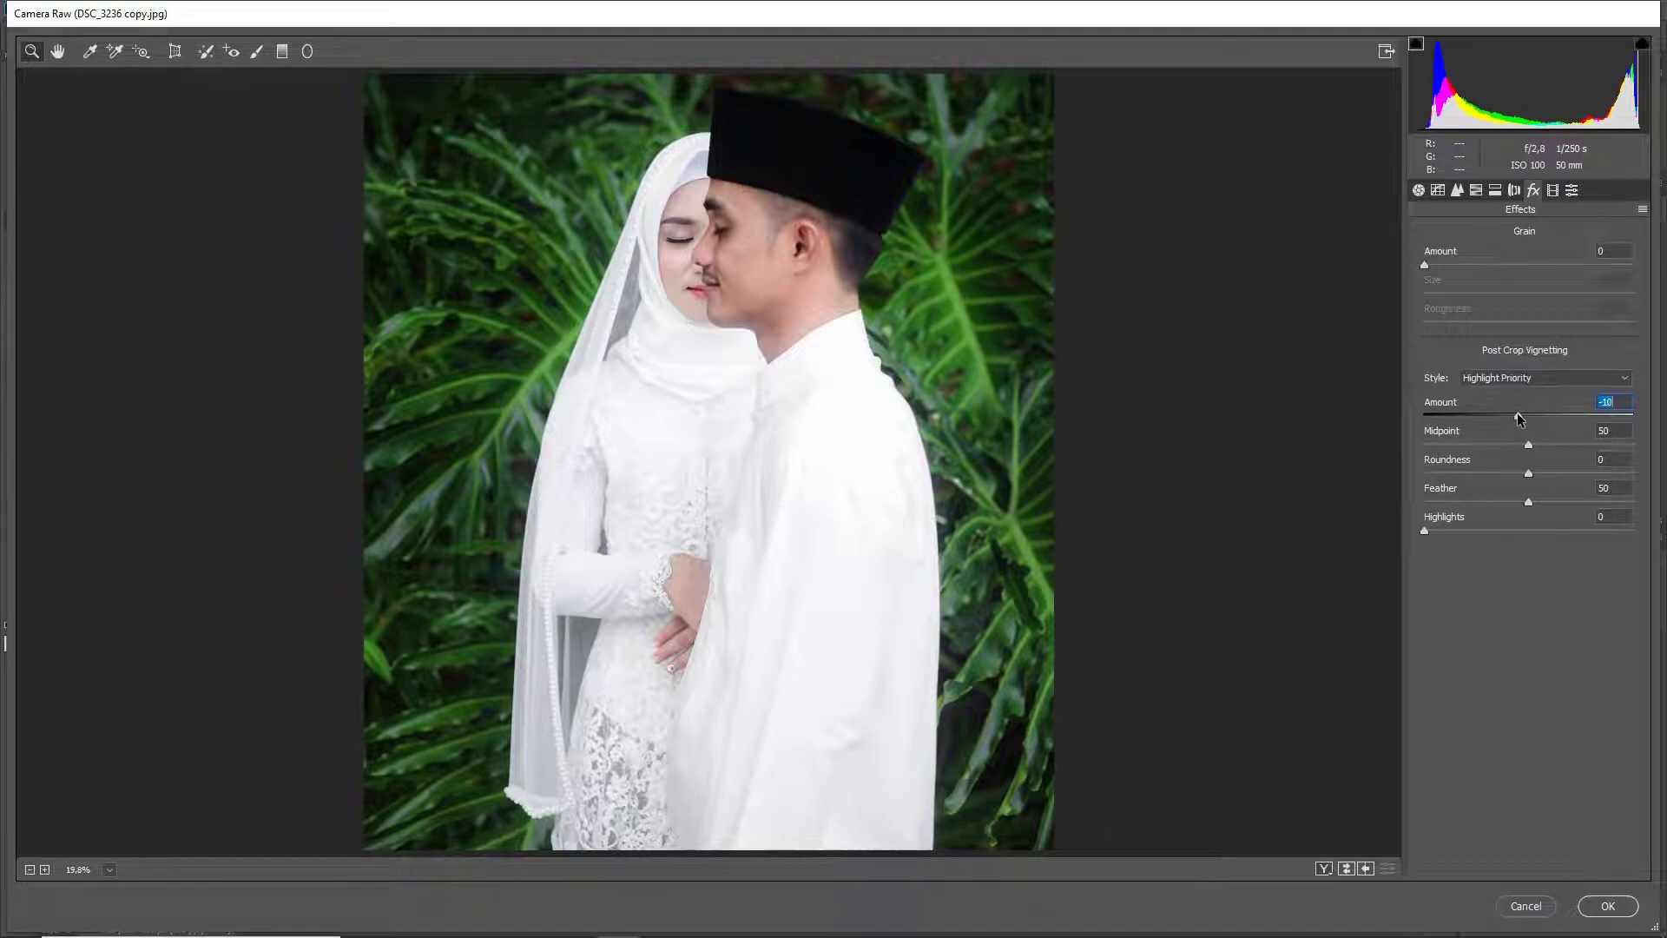
drag(1461, 528, 1466, 528)
In Calibration, set Green Primary hue and saturation to +25 each and Blue Primary saturation to +40.
click(1553, 190)
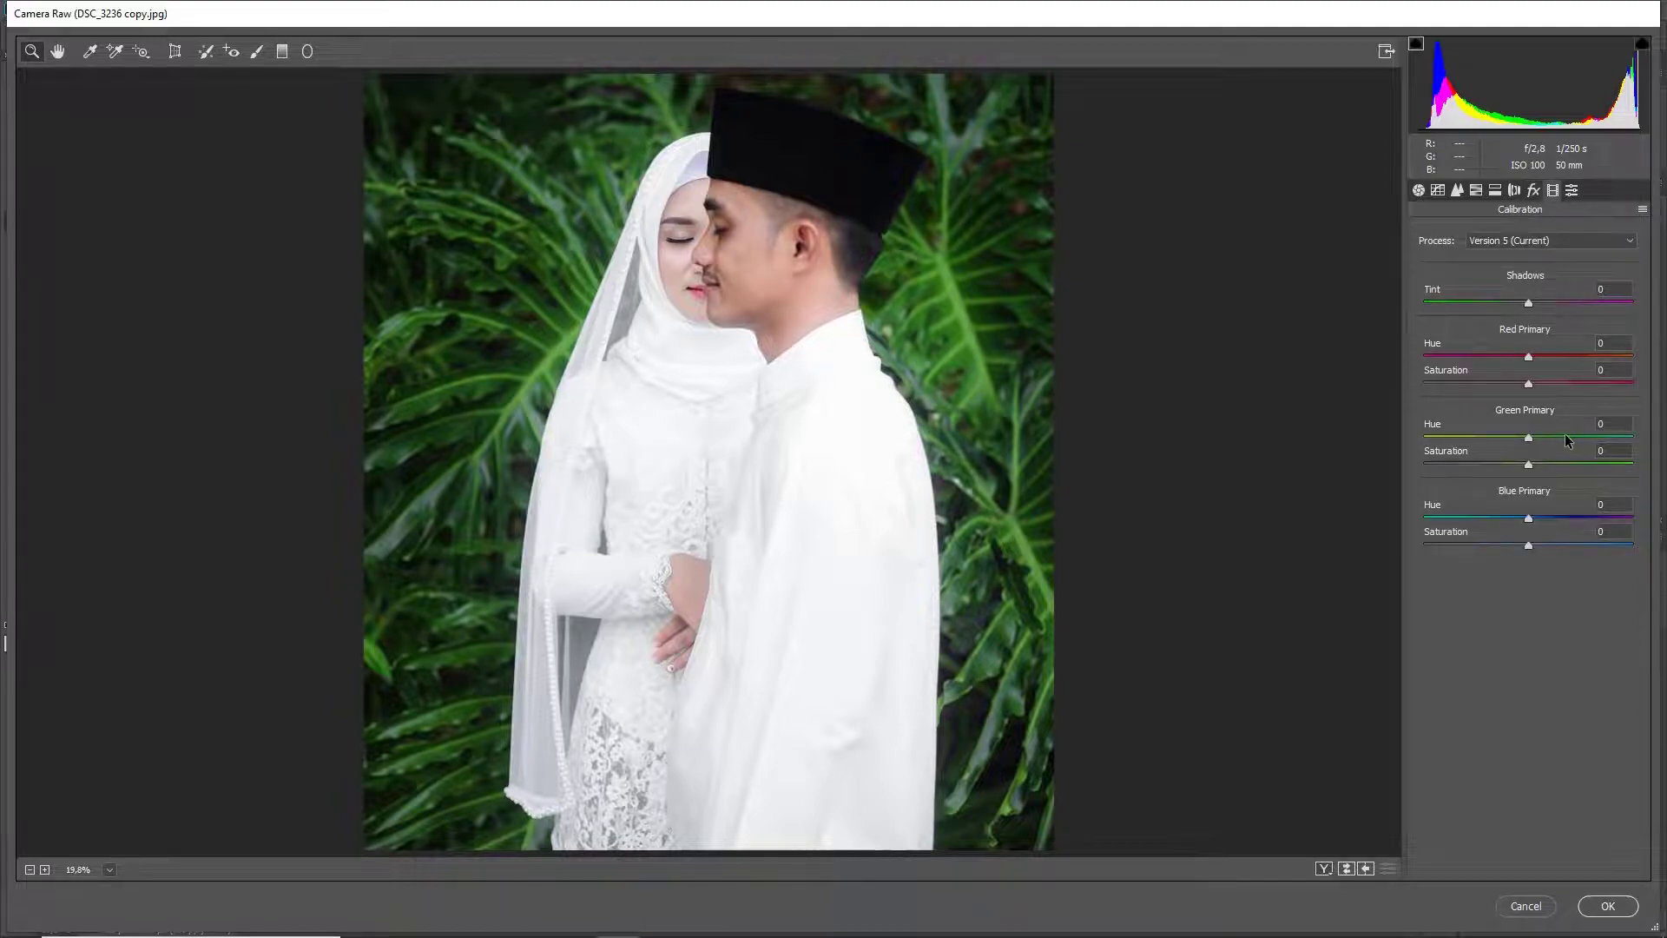
click(1582, 437)
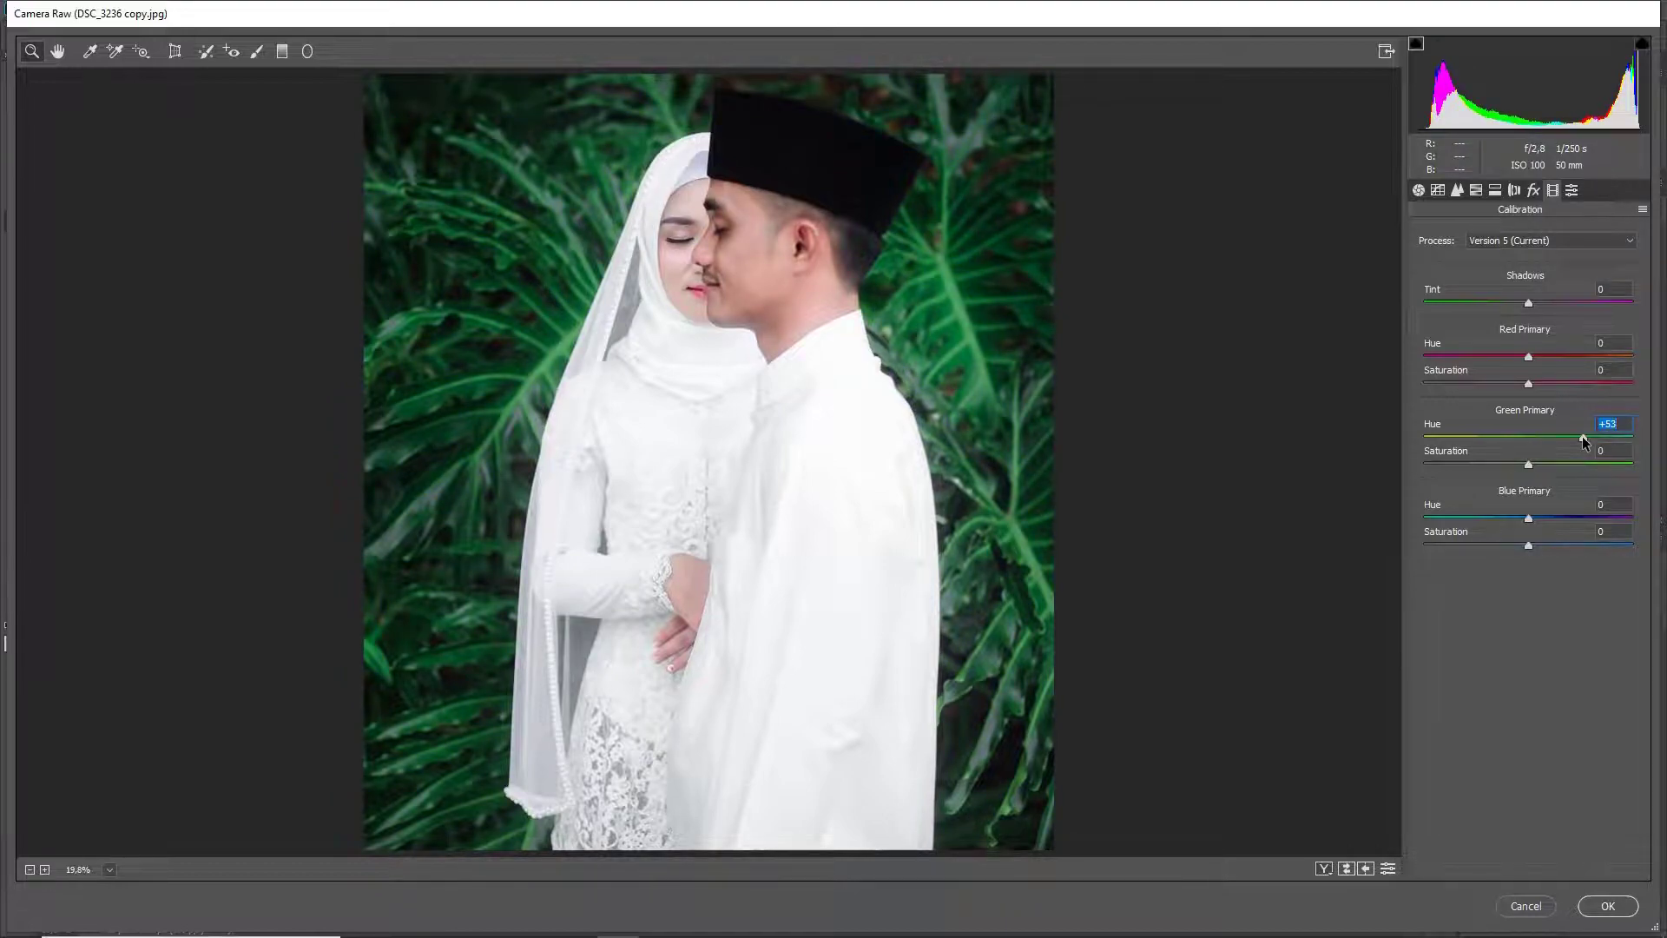
drag(1582, 436, 1555, 435)
click(1545, 465)
drag(1544, 462, 1556, 467)
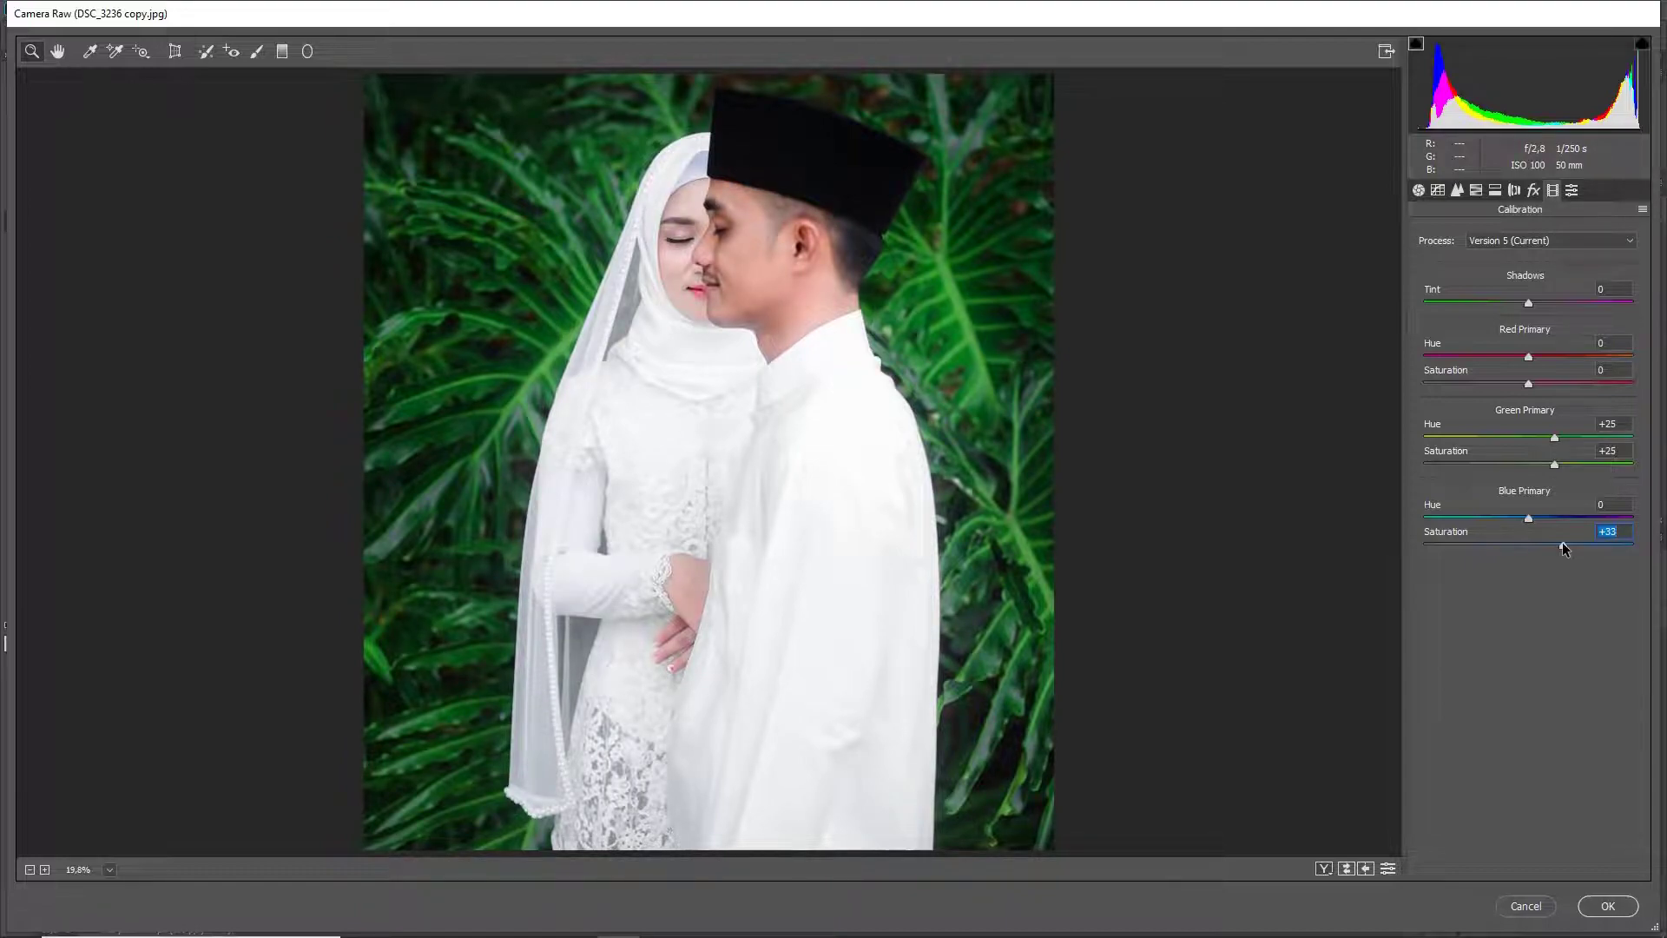
drag(1562, 544, 1570, 543)
In the Basic adjustments, lower Contrast to -30 and raise Shadows to +41.
click(1421, 191)
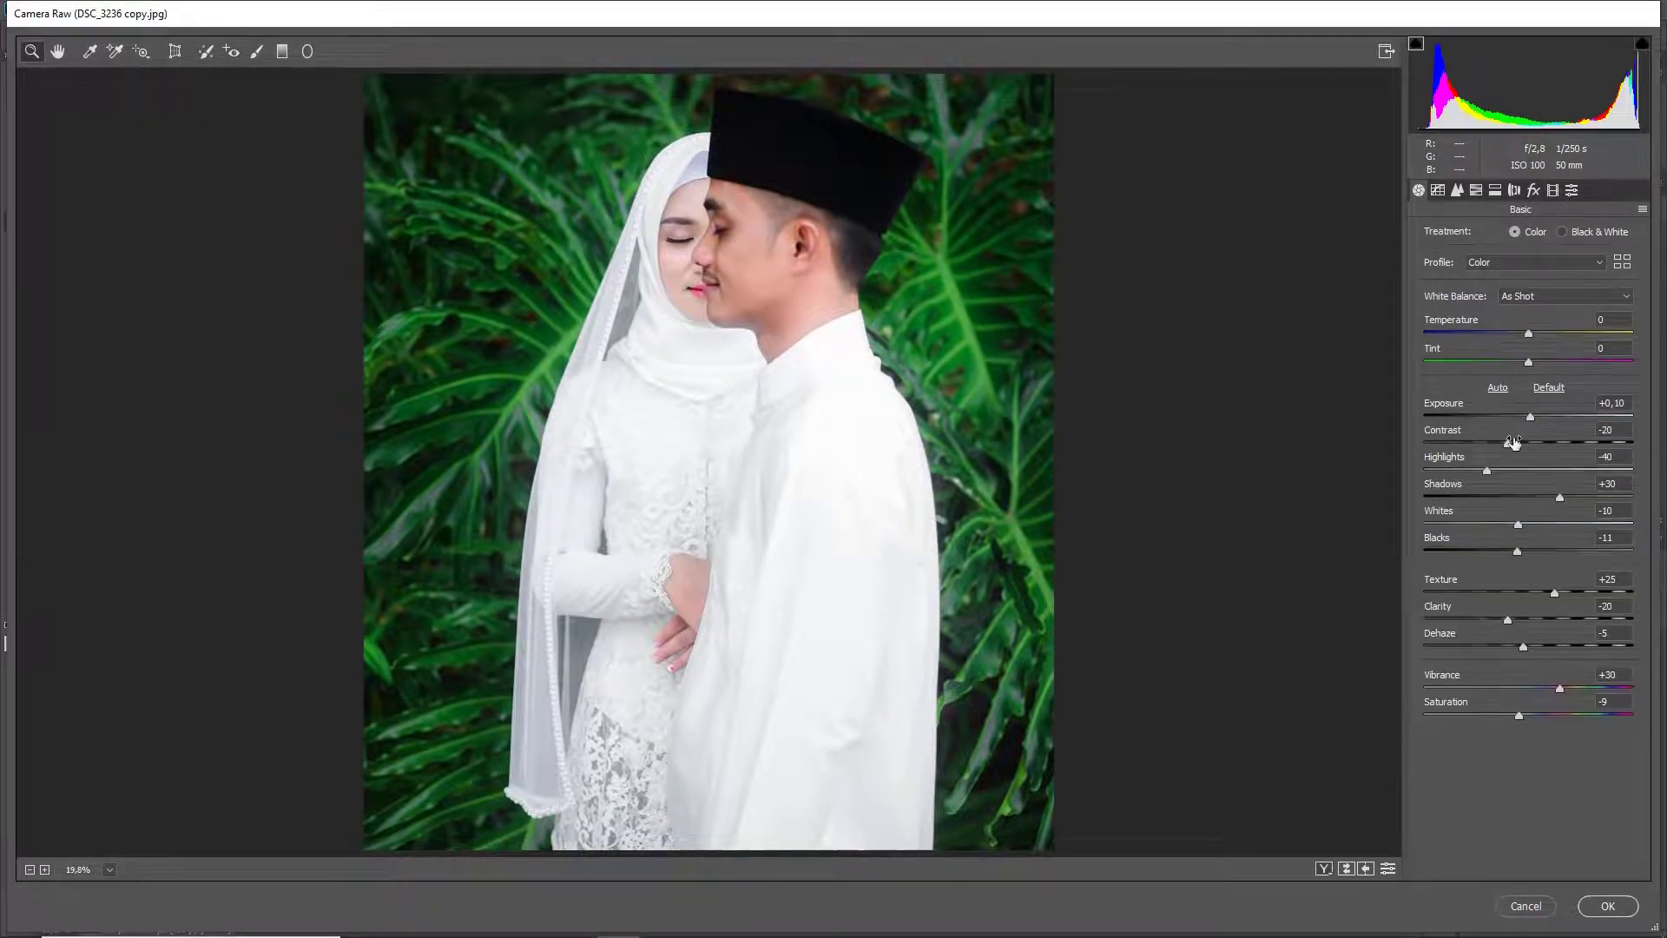
click(1505, 441)
key(Down)
key(Down)
drag(1500, 441, 1496, 441)
click(1576, 497)
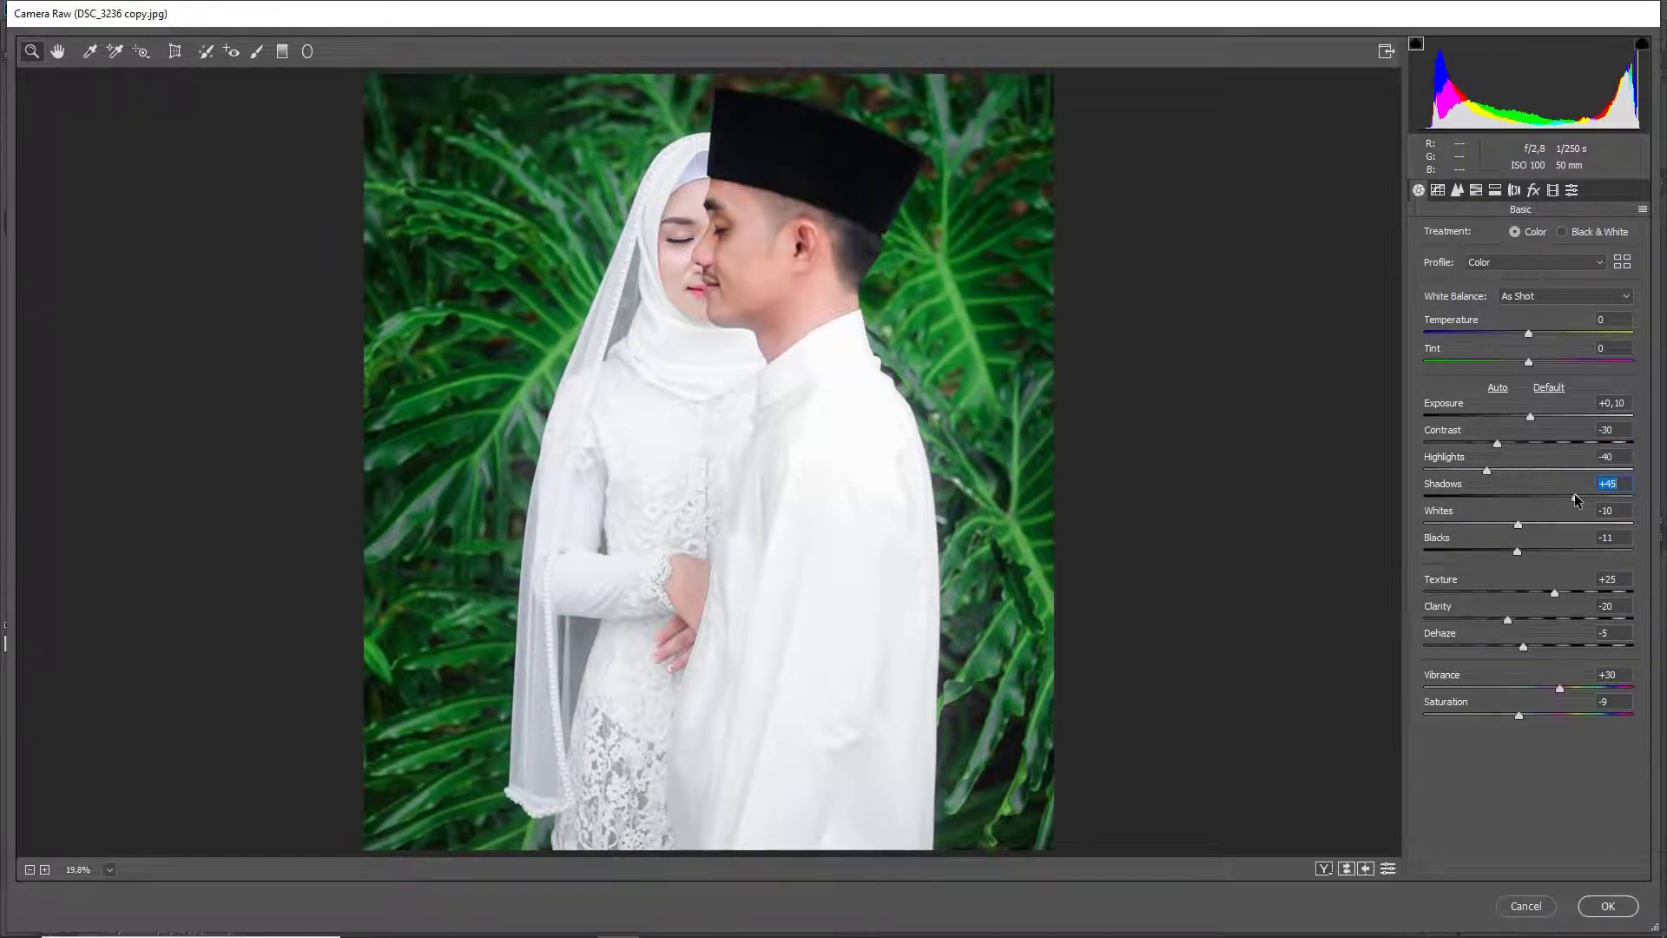
drag(1576, 497, 1572, 499)
Raise Blacks to +10.
click(1531, 550)
drag(1530, 549, 1539, 549)
drag(1540, 550, 1540, 552)
drag(1539, 550, 1539, 550)
Set the overall Saturation to -10 and the white balance Temperature to +2.
click(1515, 715)
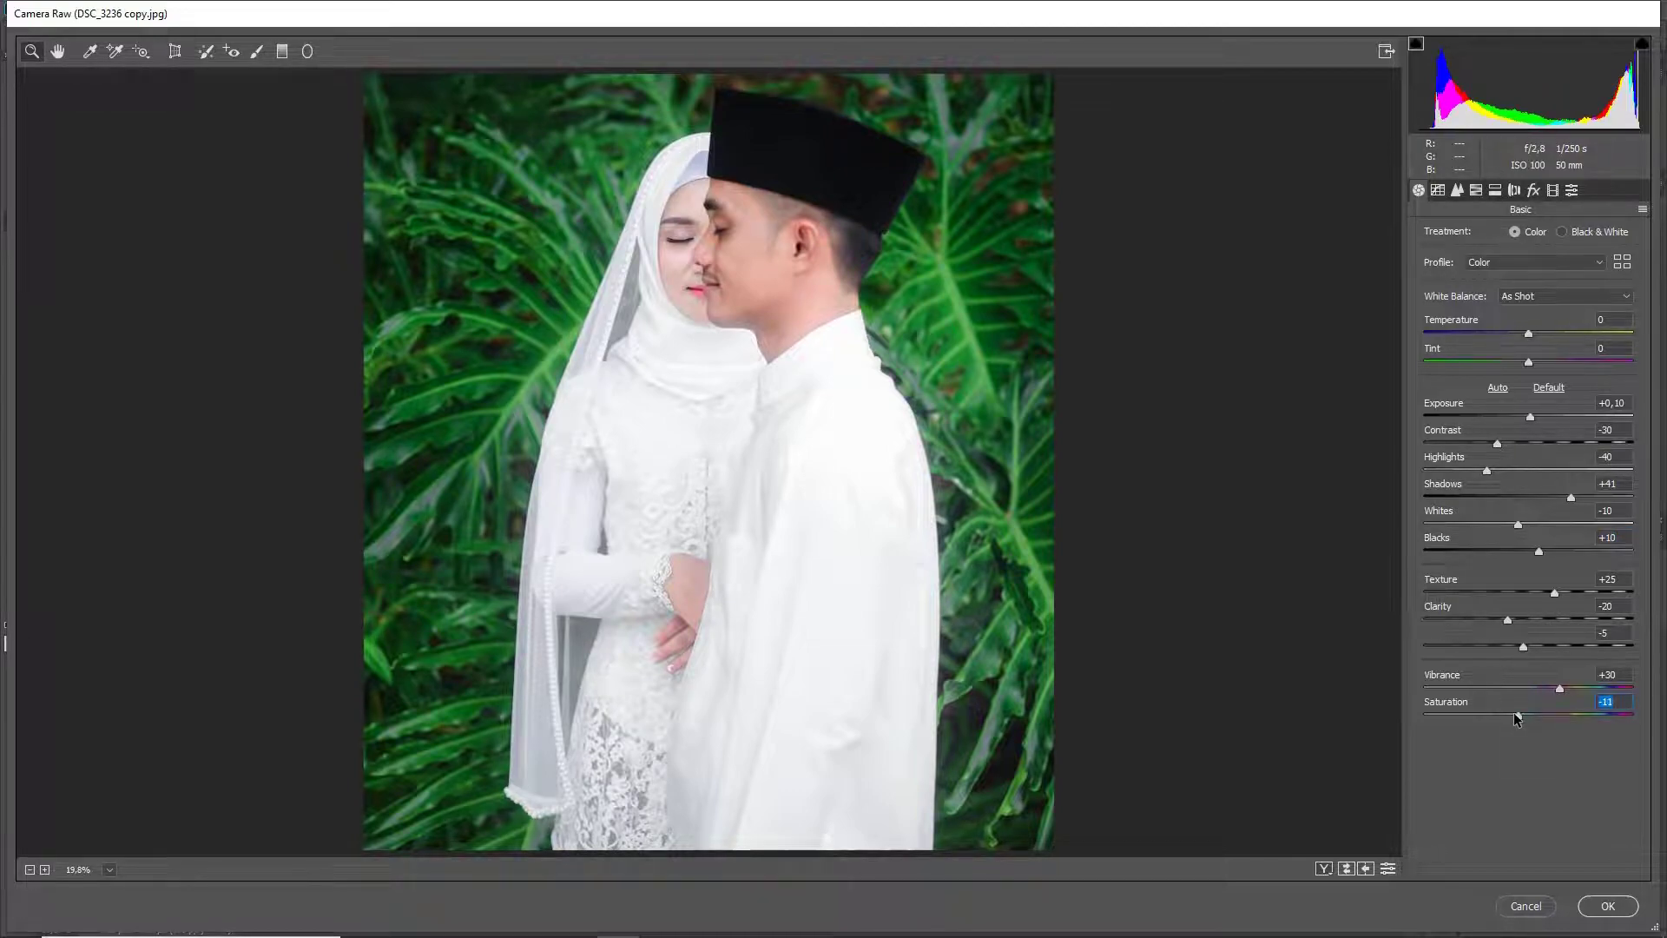
key(Down)
click(1530, 333)
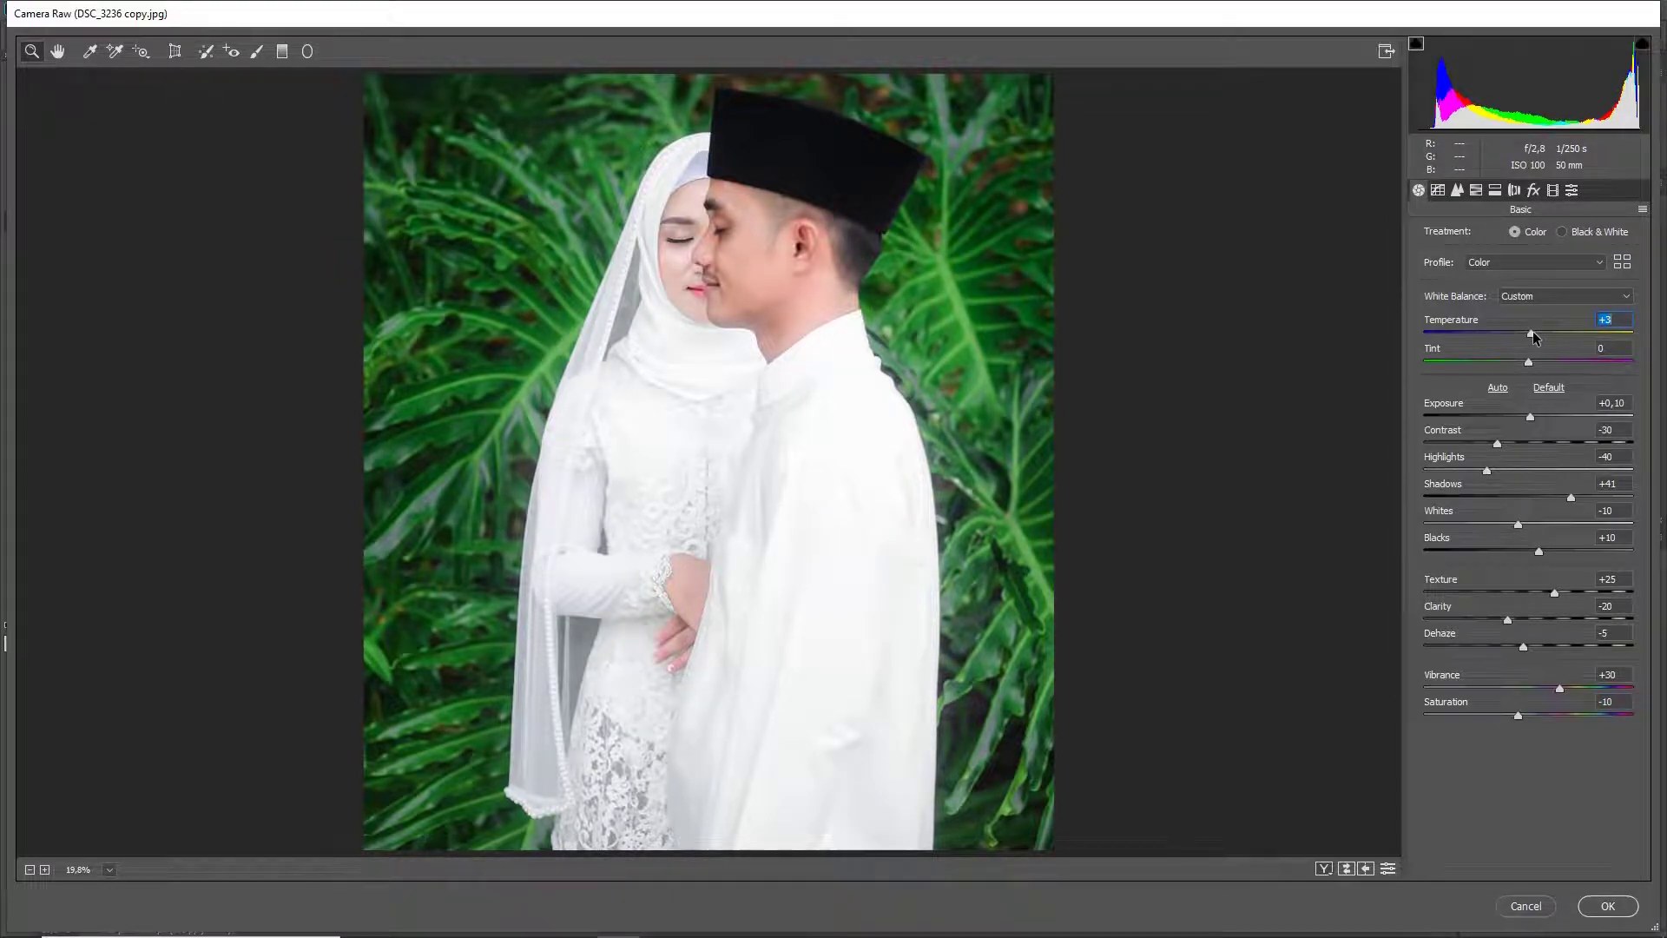
text(+2)
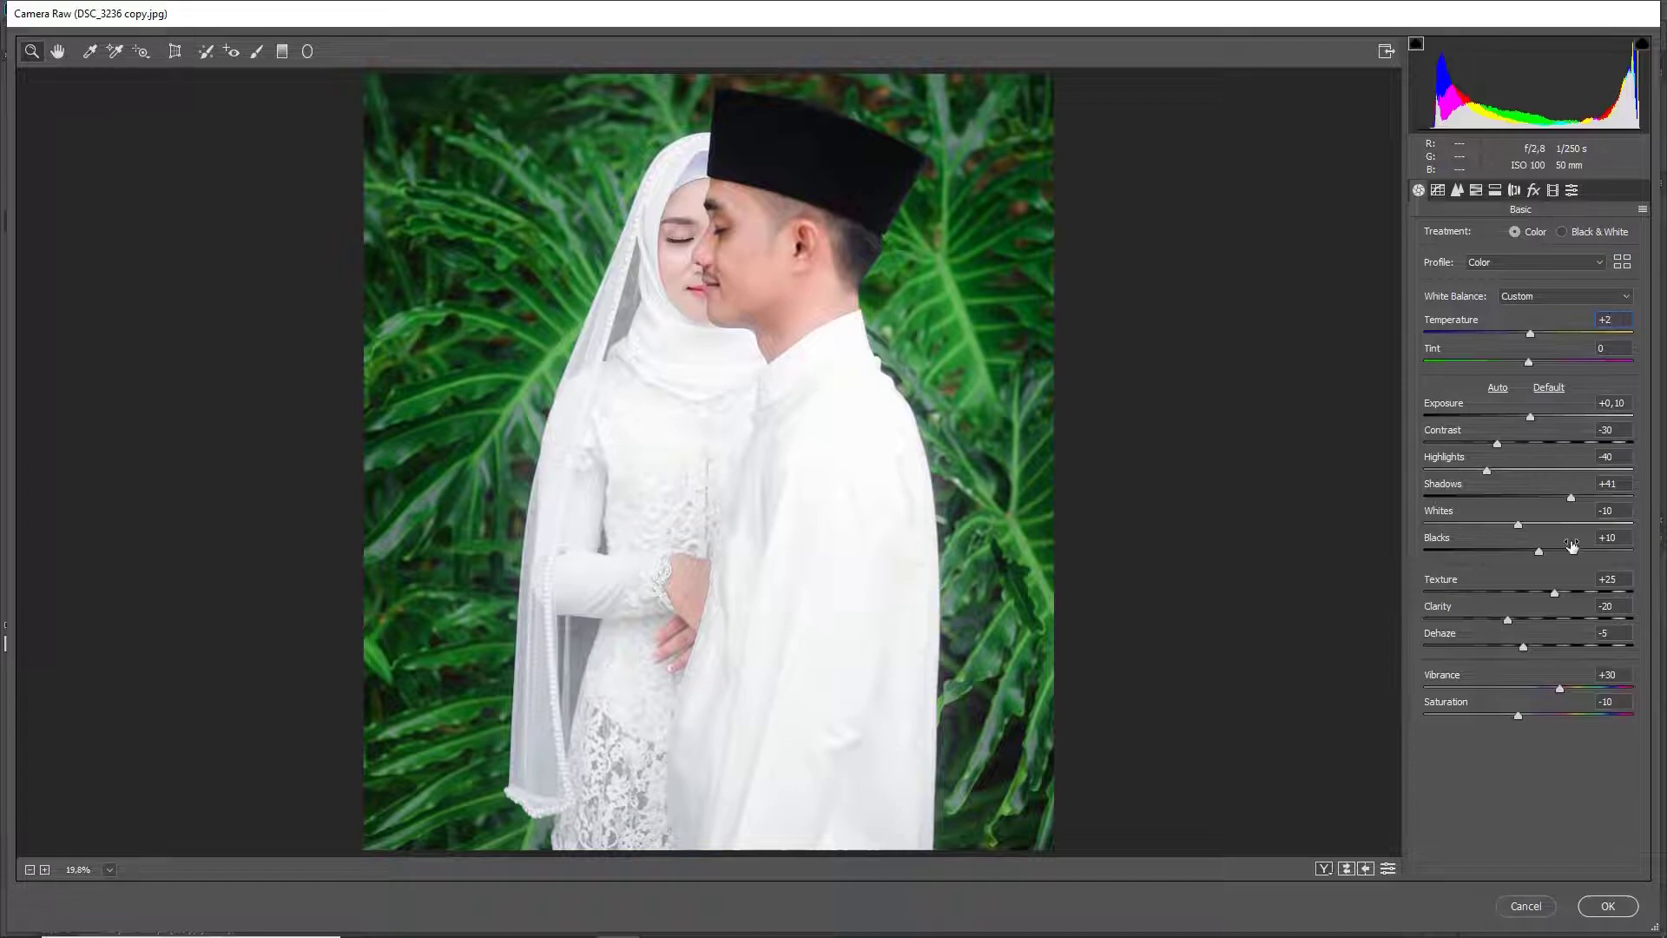
Lower Blacks to -5 and Whites to -30.
drag(1533, 548, 1524, 554)
drag(1518, 524, 1495, 523)
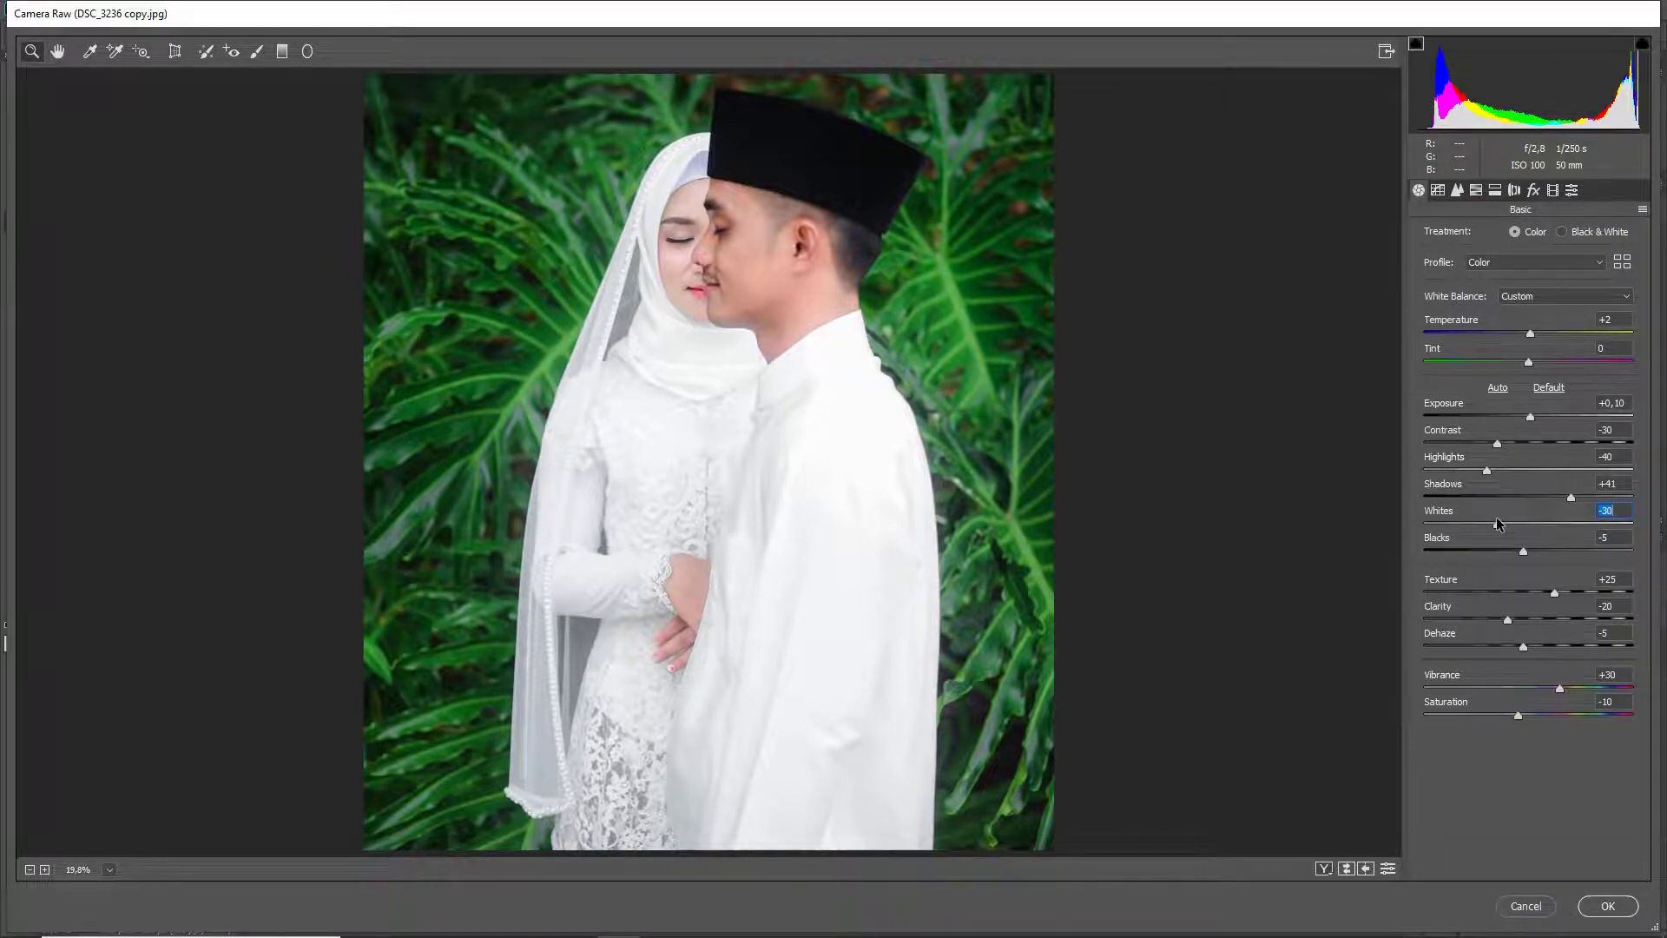
Lift the black point of the RGB point curve to an output of about 15.
click(1438, 190)
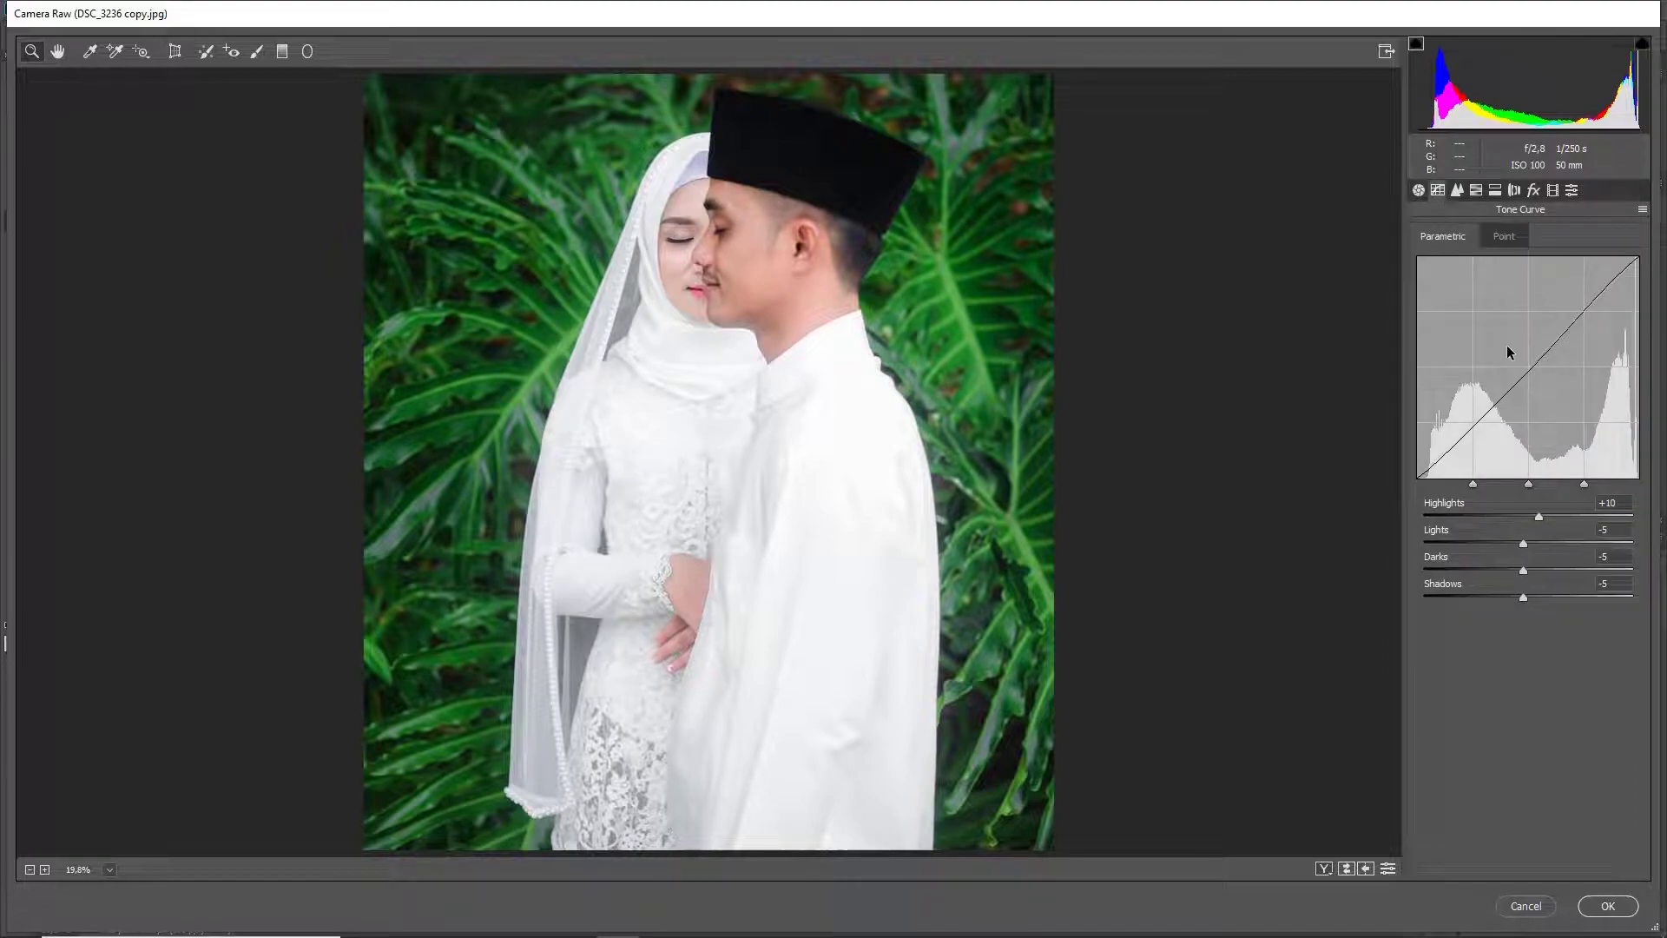
click(1507, 241)
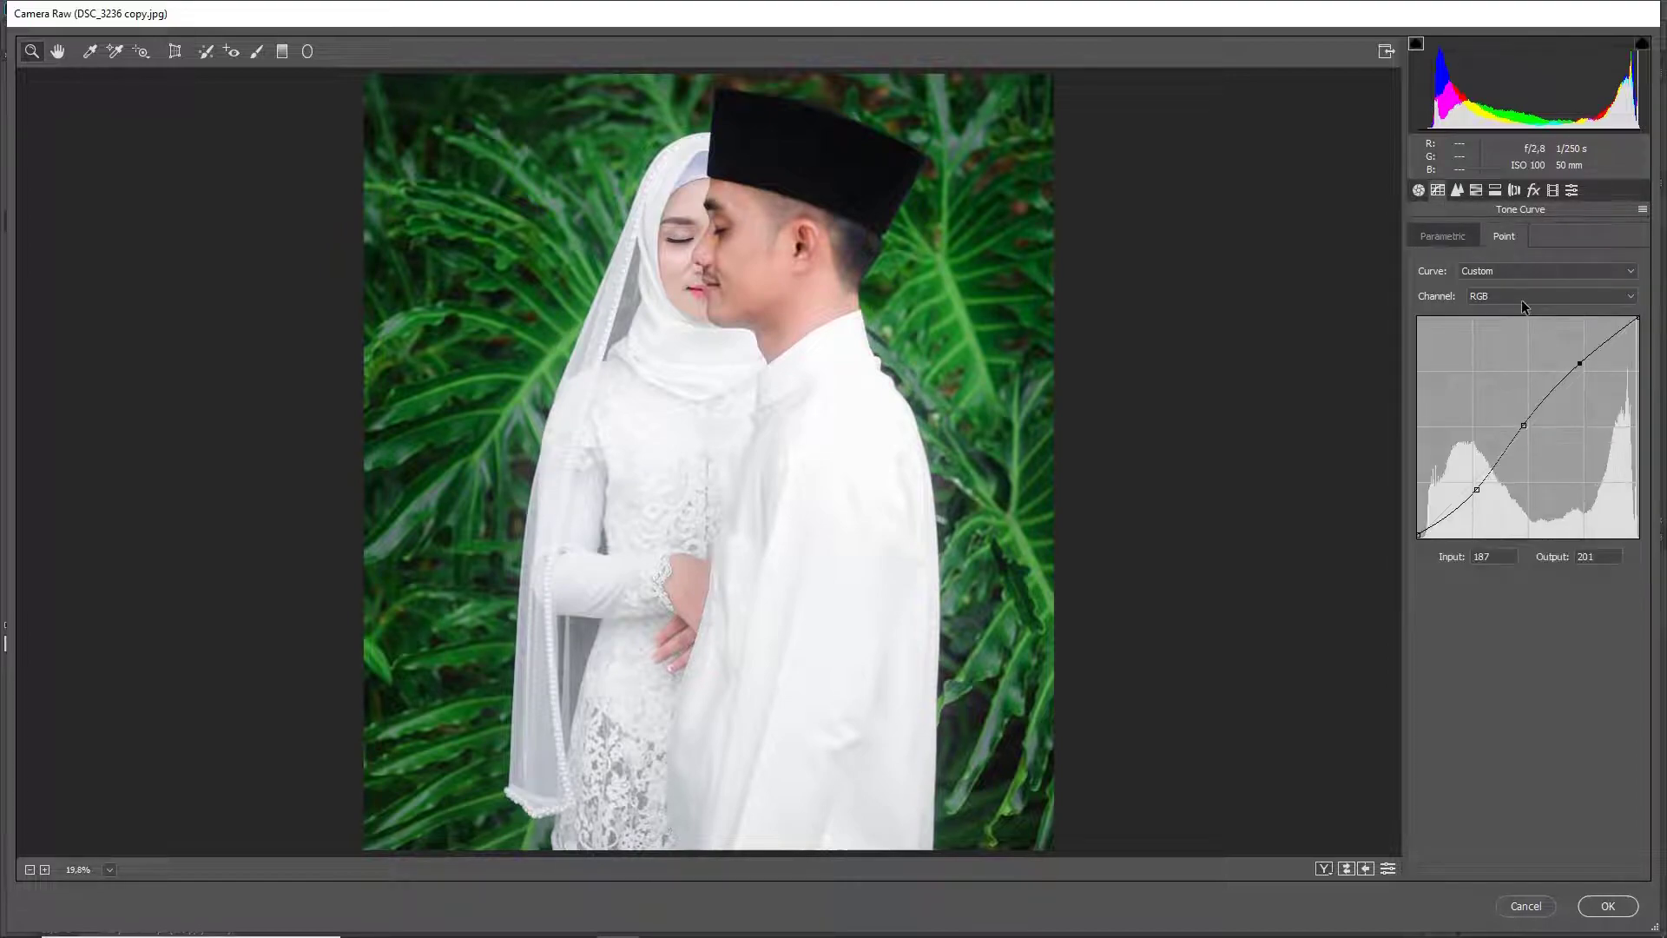
click(1523, 426)
drag(1422, 534, 1415, 524)
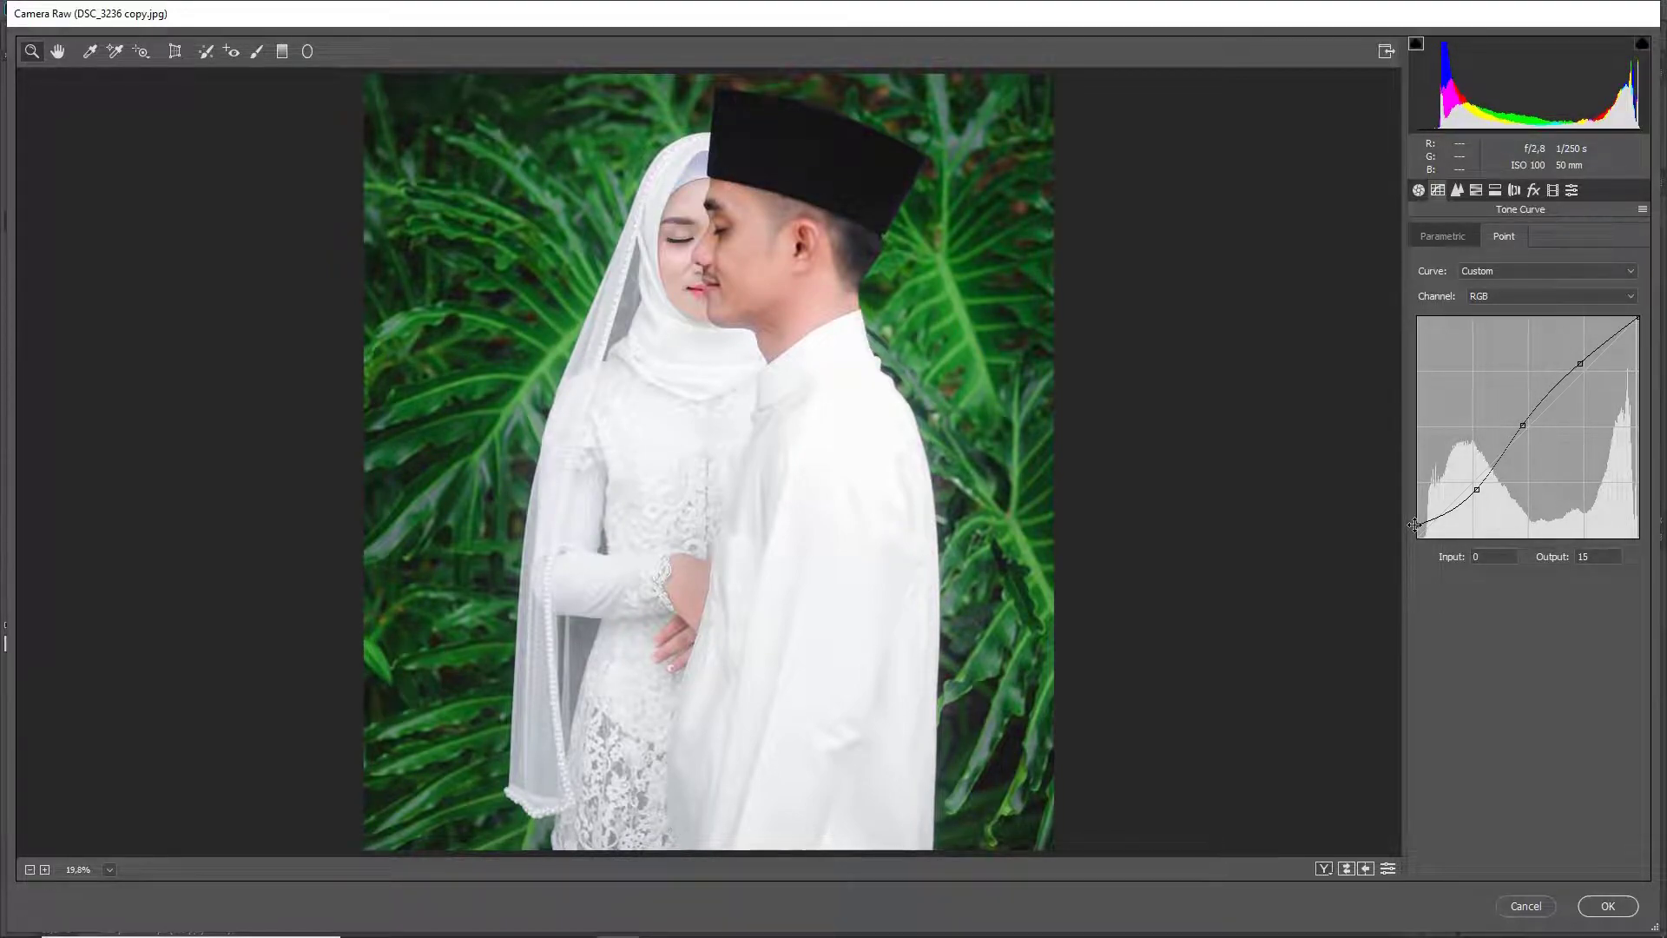
drag(1416, 525, 1414, 523)
double_click(1585, 556)
Set the HSL luminance of Reds to +30.
click(1495, 190)
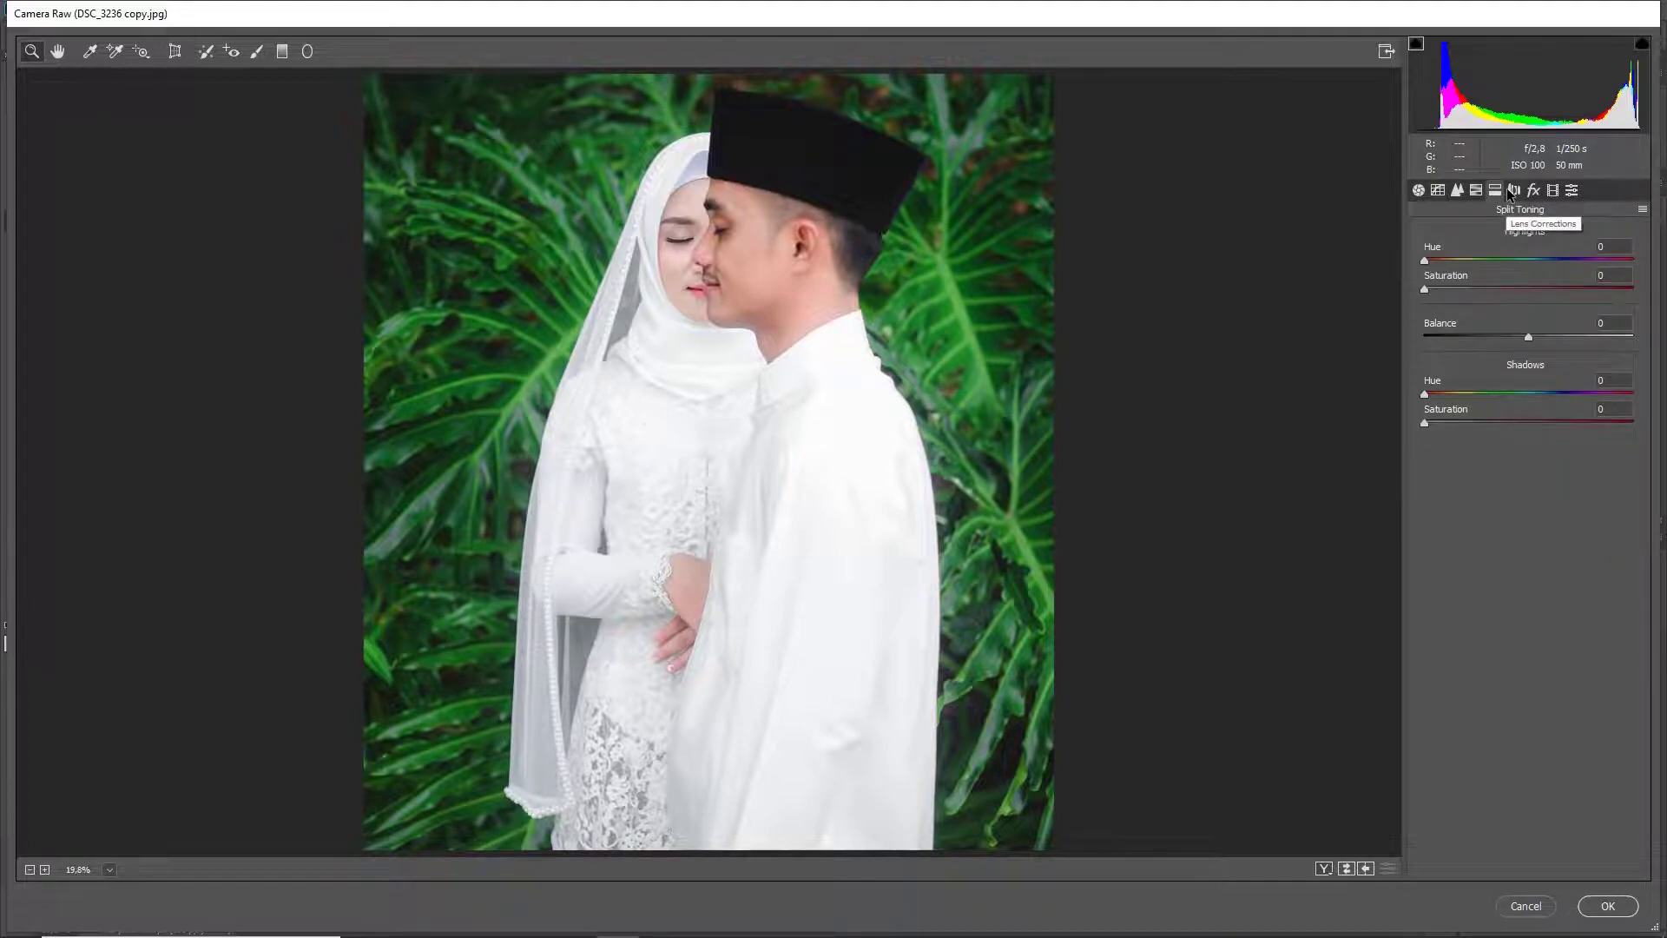
click(1510, 191)
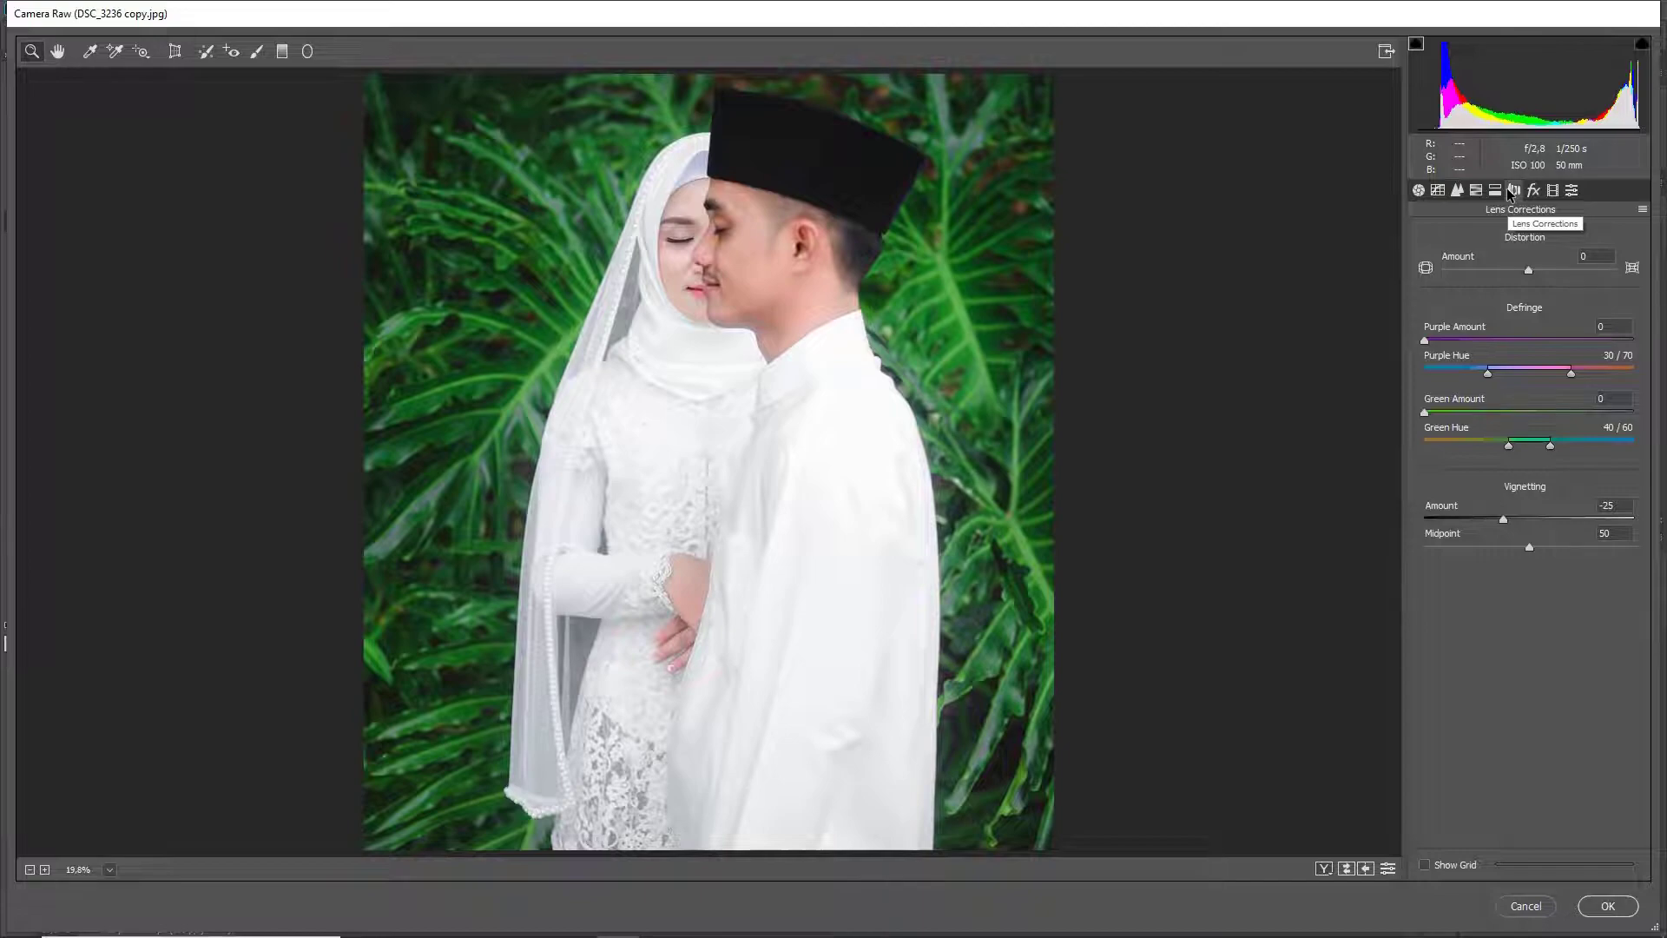
click(1547, 192)
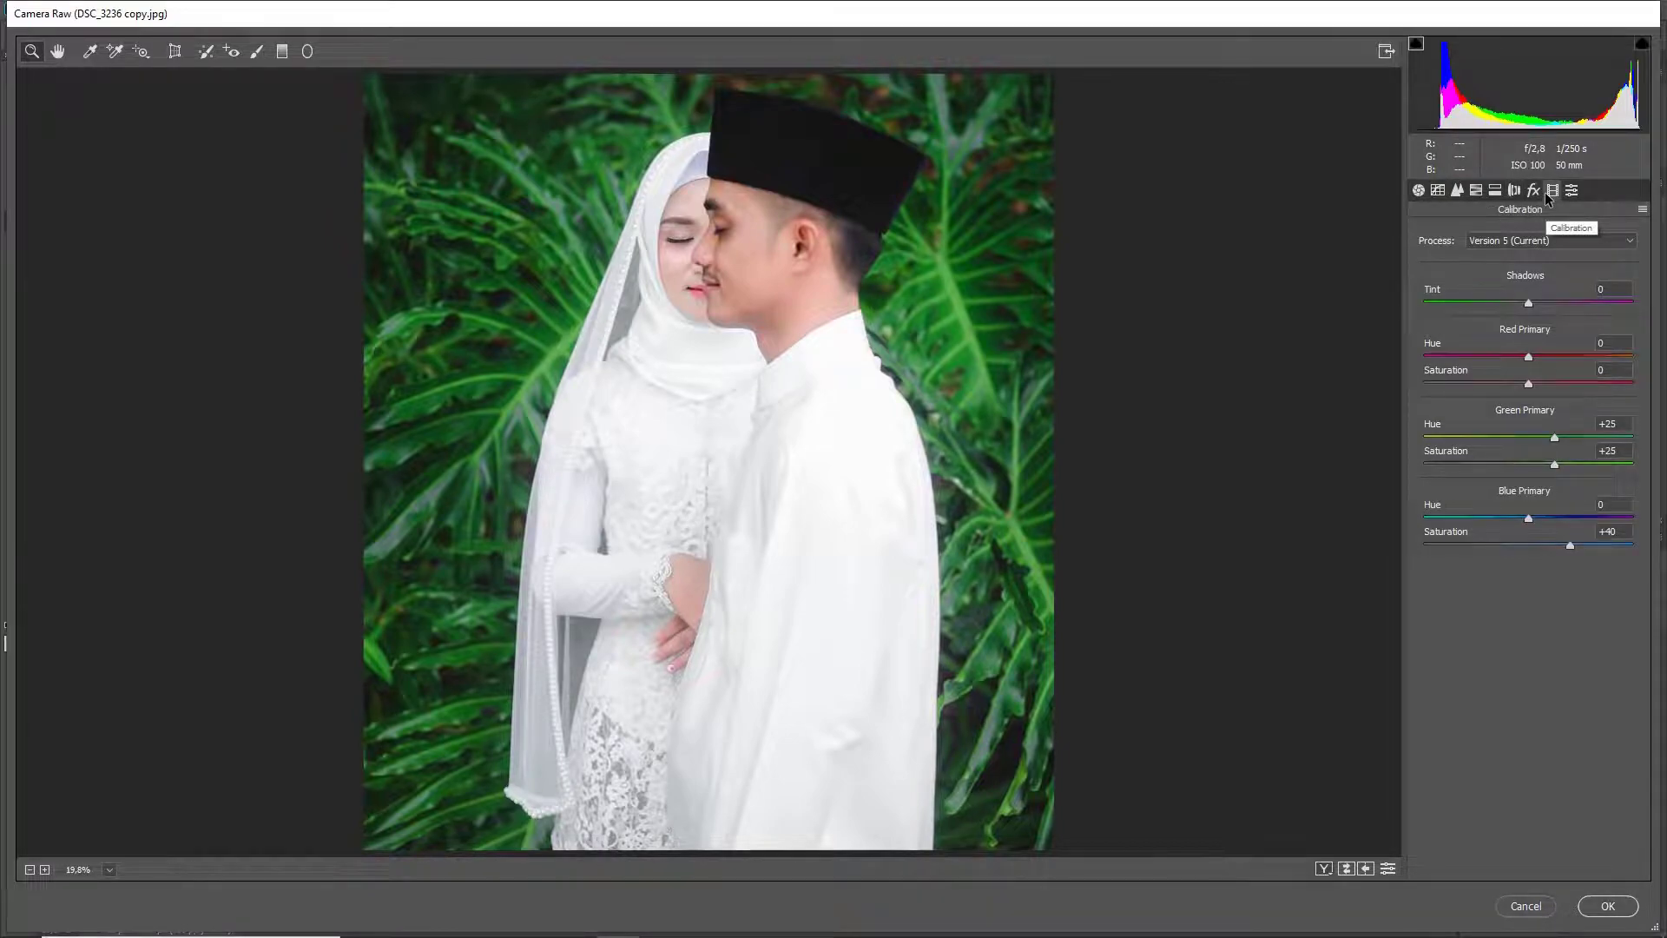
click(1476, 191)
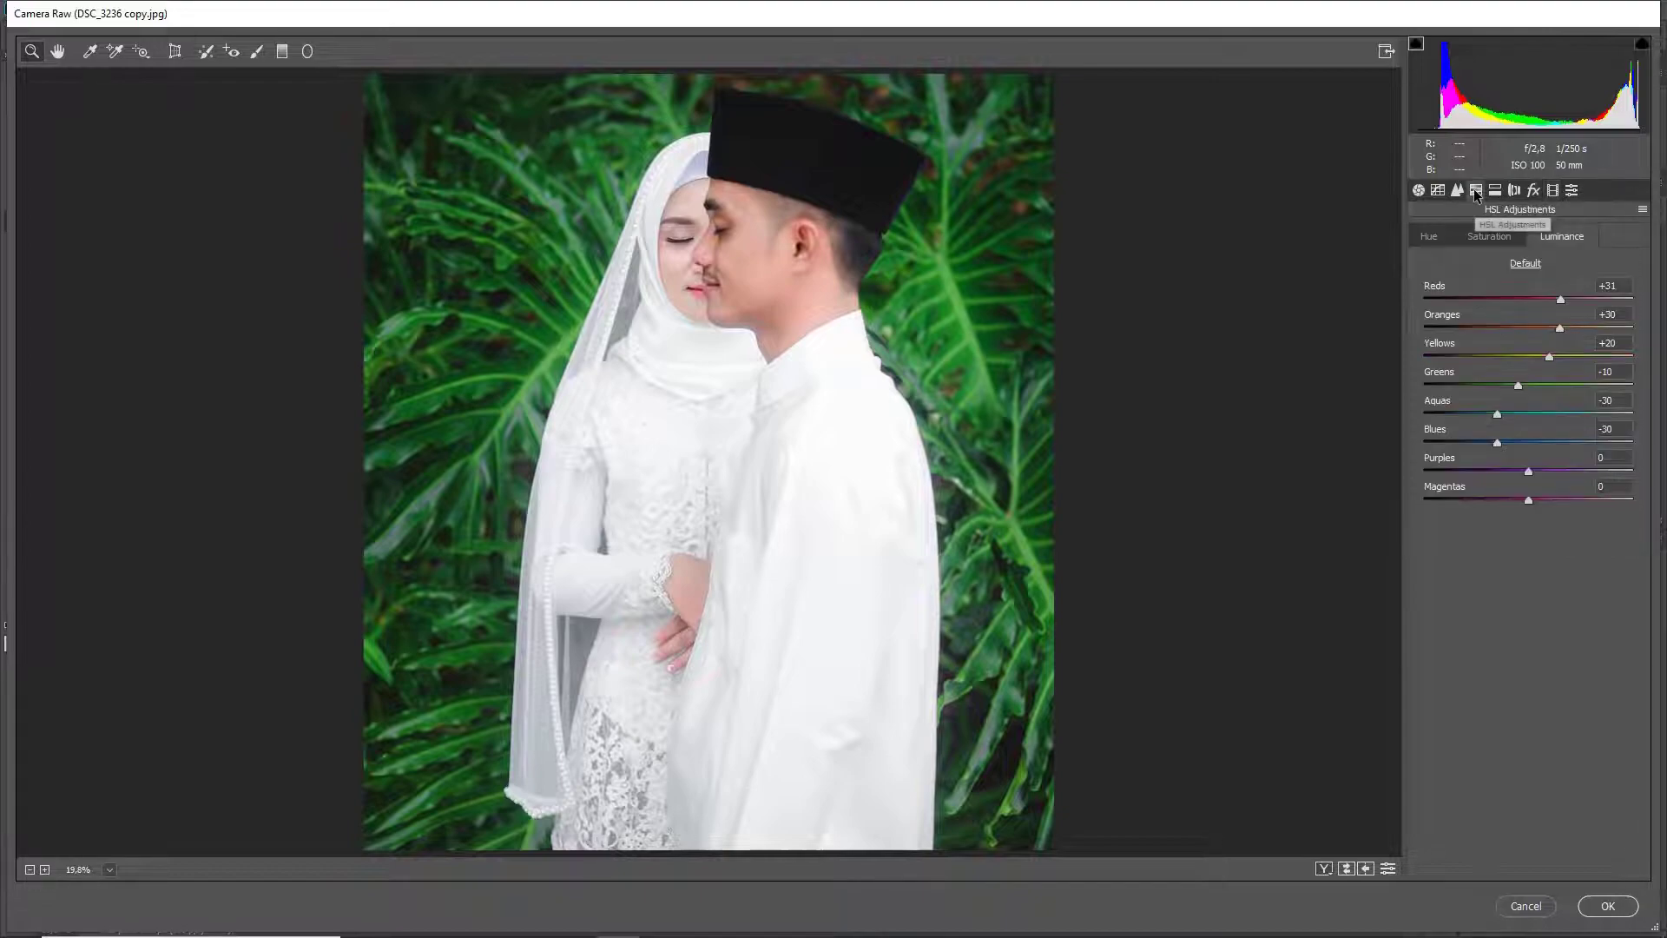
click(1561, 299)
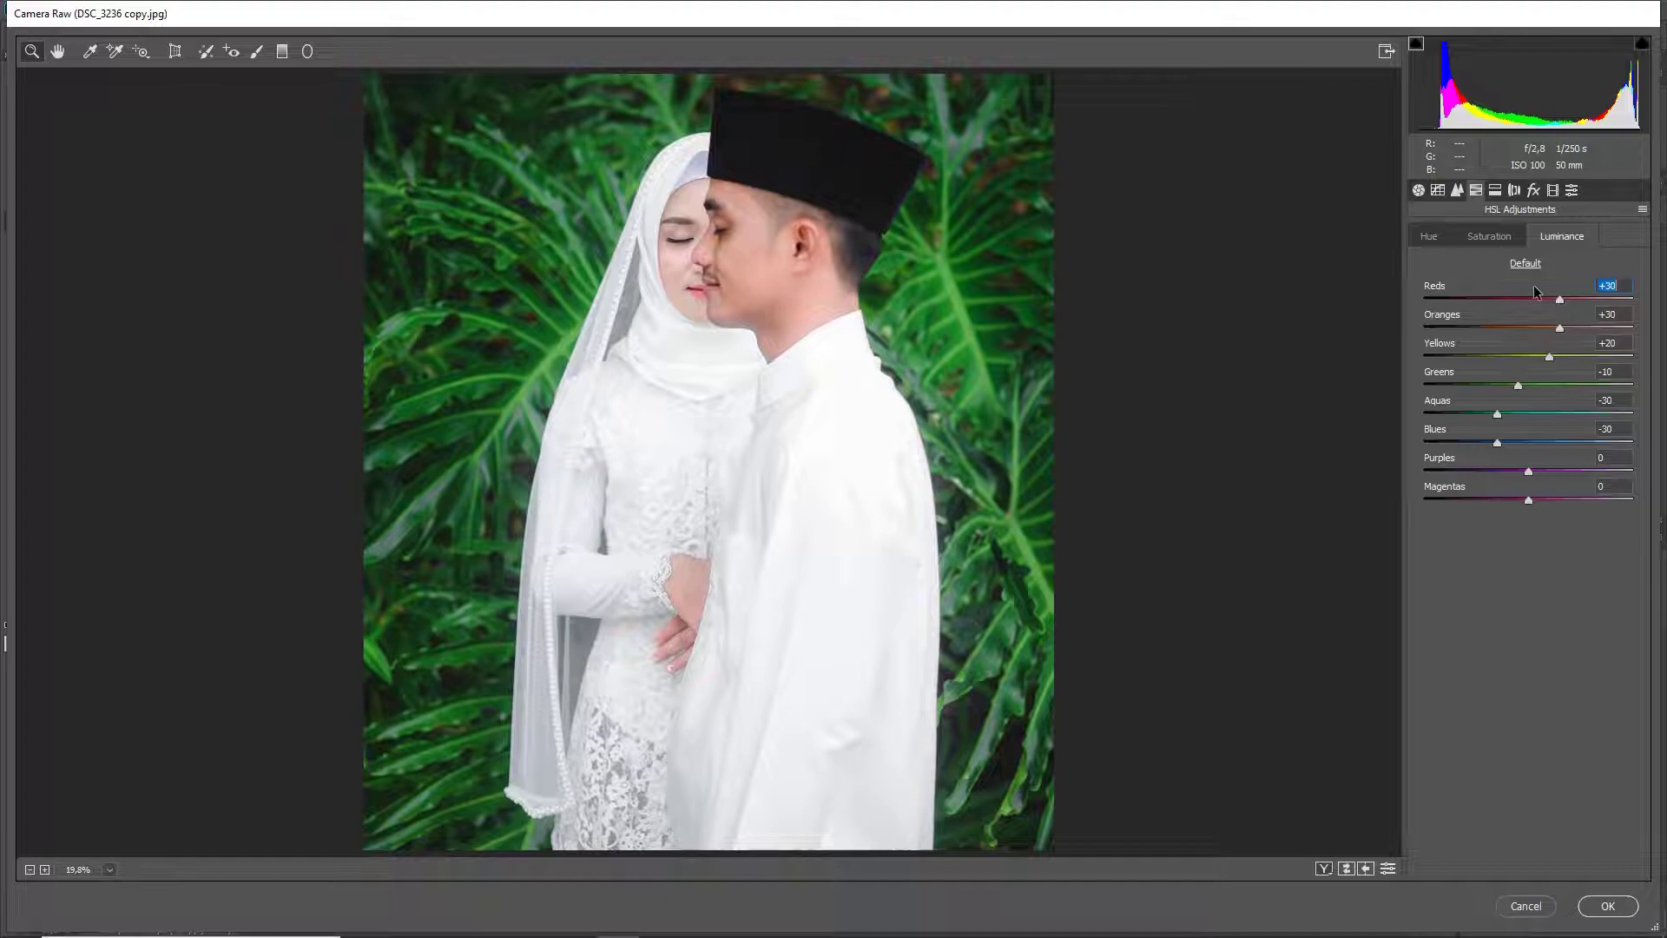
Slightly shift the HSL hue of Reds, Oranges, Yellows and Greens.
click(1433, 237)
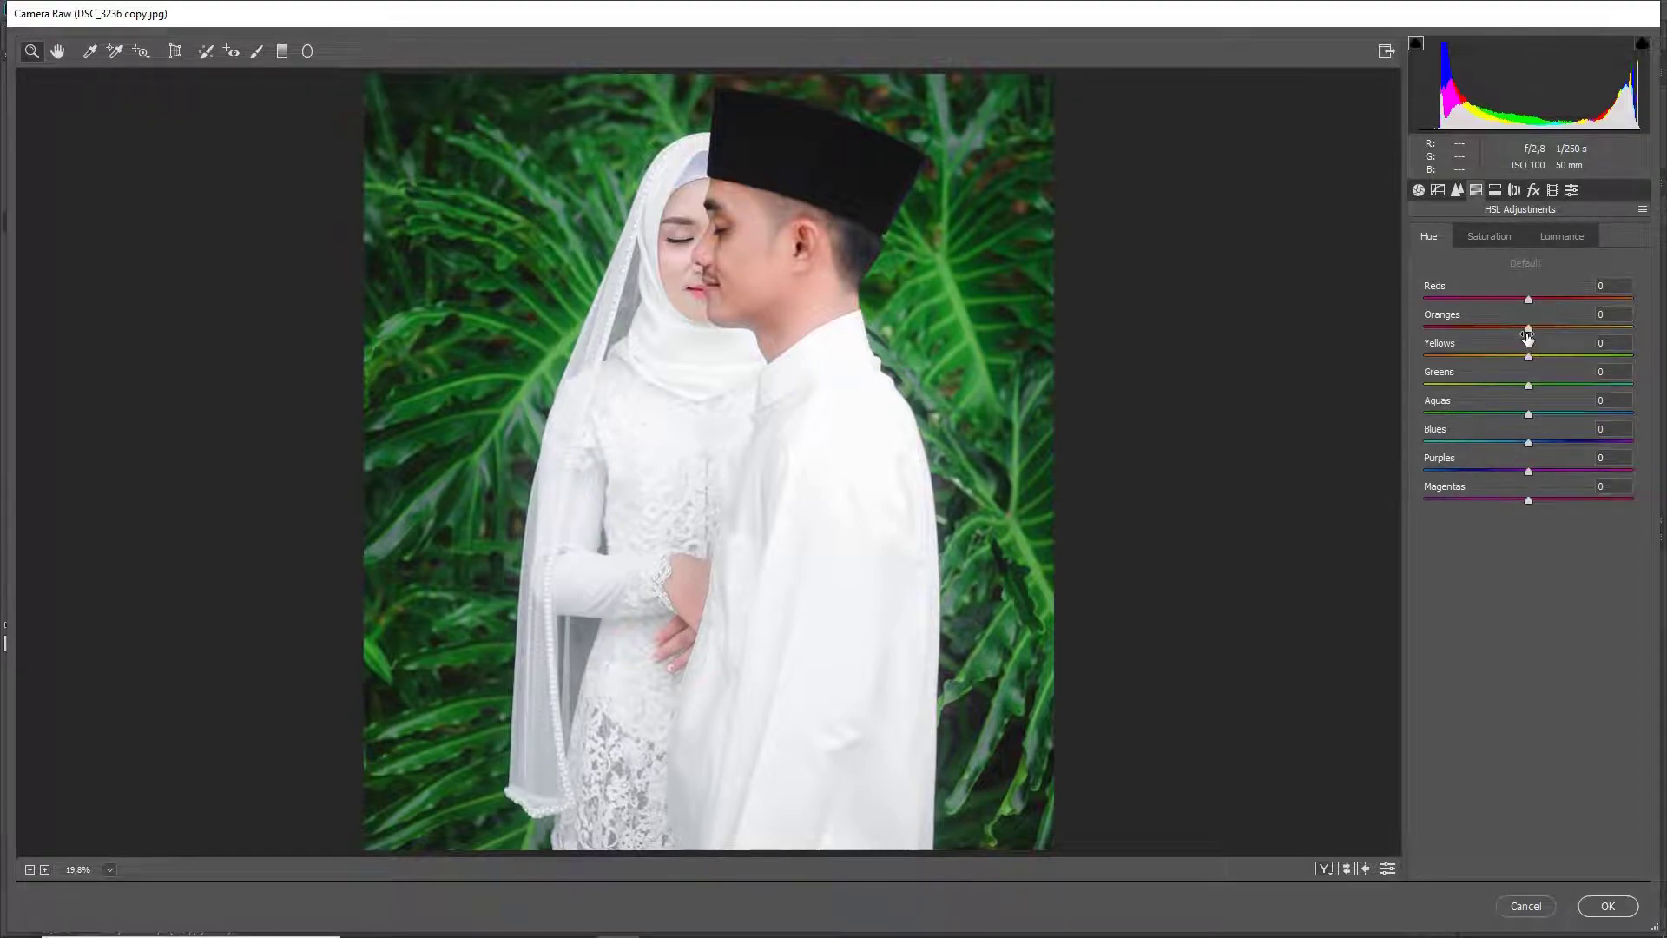
click(1520, 300)
drag(1519, 298, 1535, 330)
click(1530, 359)
drag(1530, 359, 1534, 359)
drag(1531, 383, 1536, 392)
Slightly raise the HSL luminance of Blues and Aquas.
click(1511, 243)
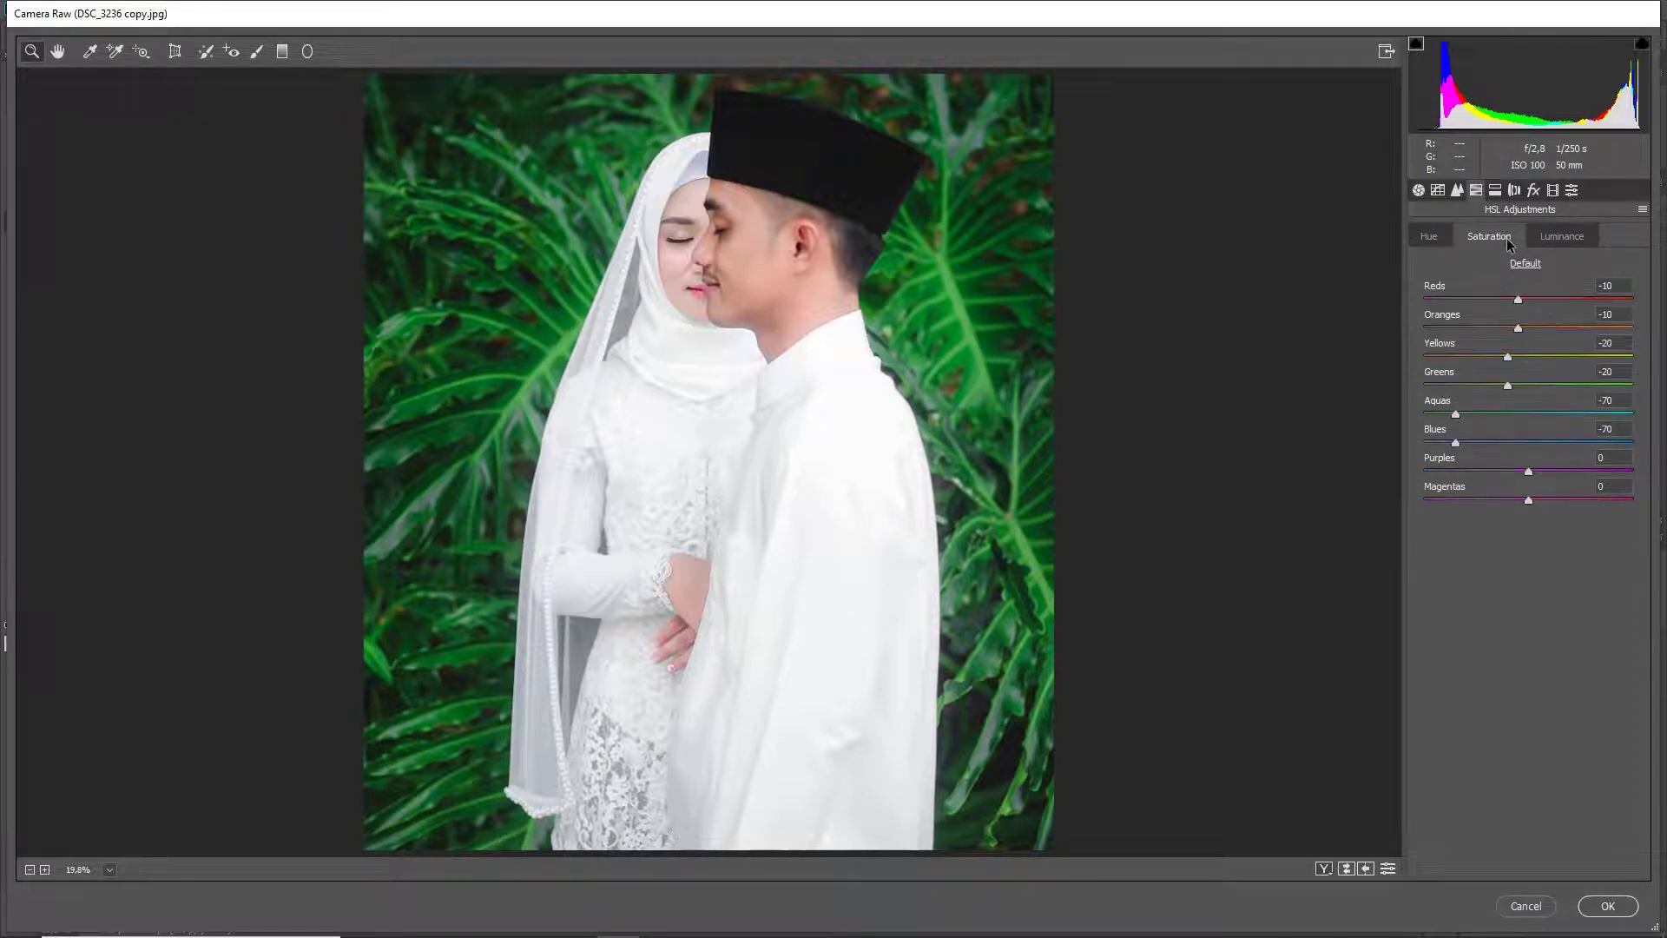
click(1563, 236)
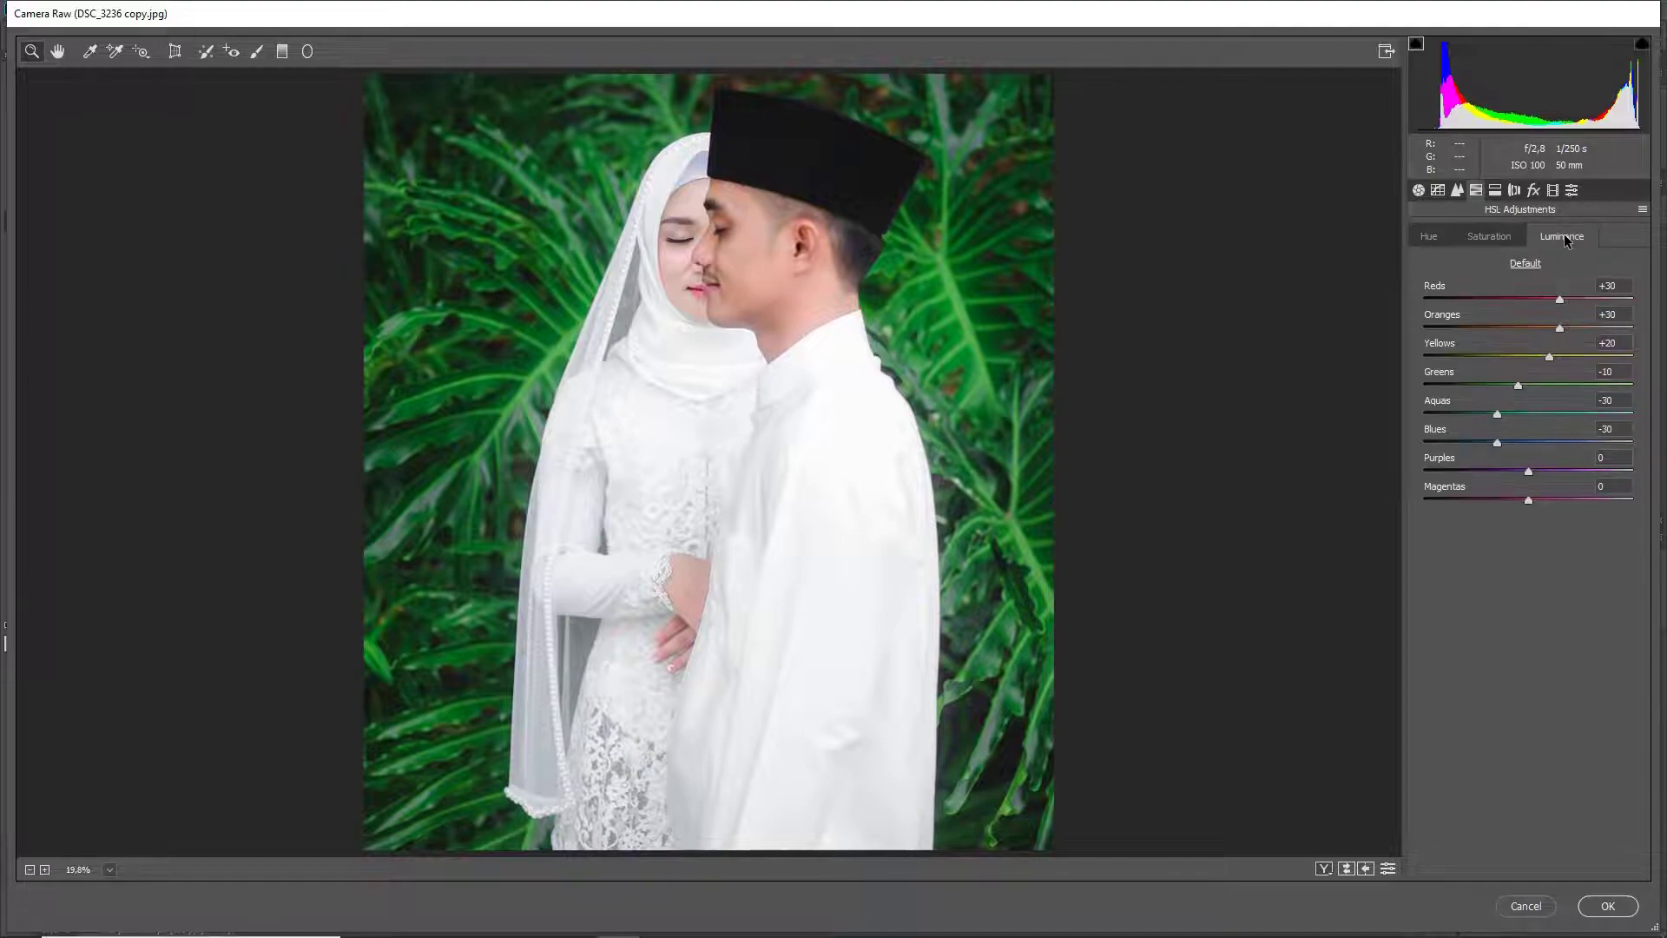
click(1503, 441)
key(Up)
click(1506, 413)
key(Up)
key(Up)
Reset Dehaze to 0 in the Basic adjustments.
click(1418, 191)
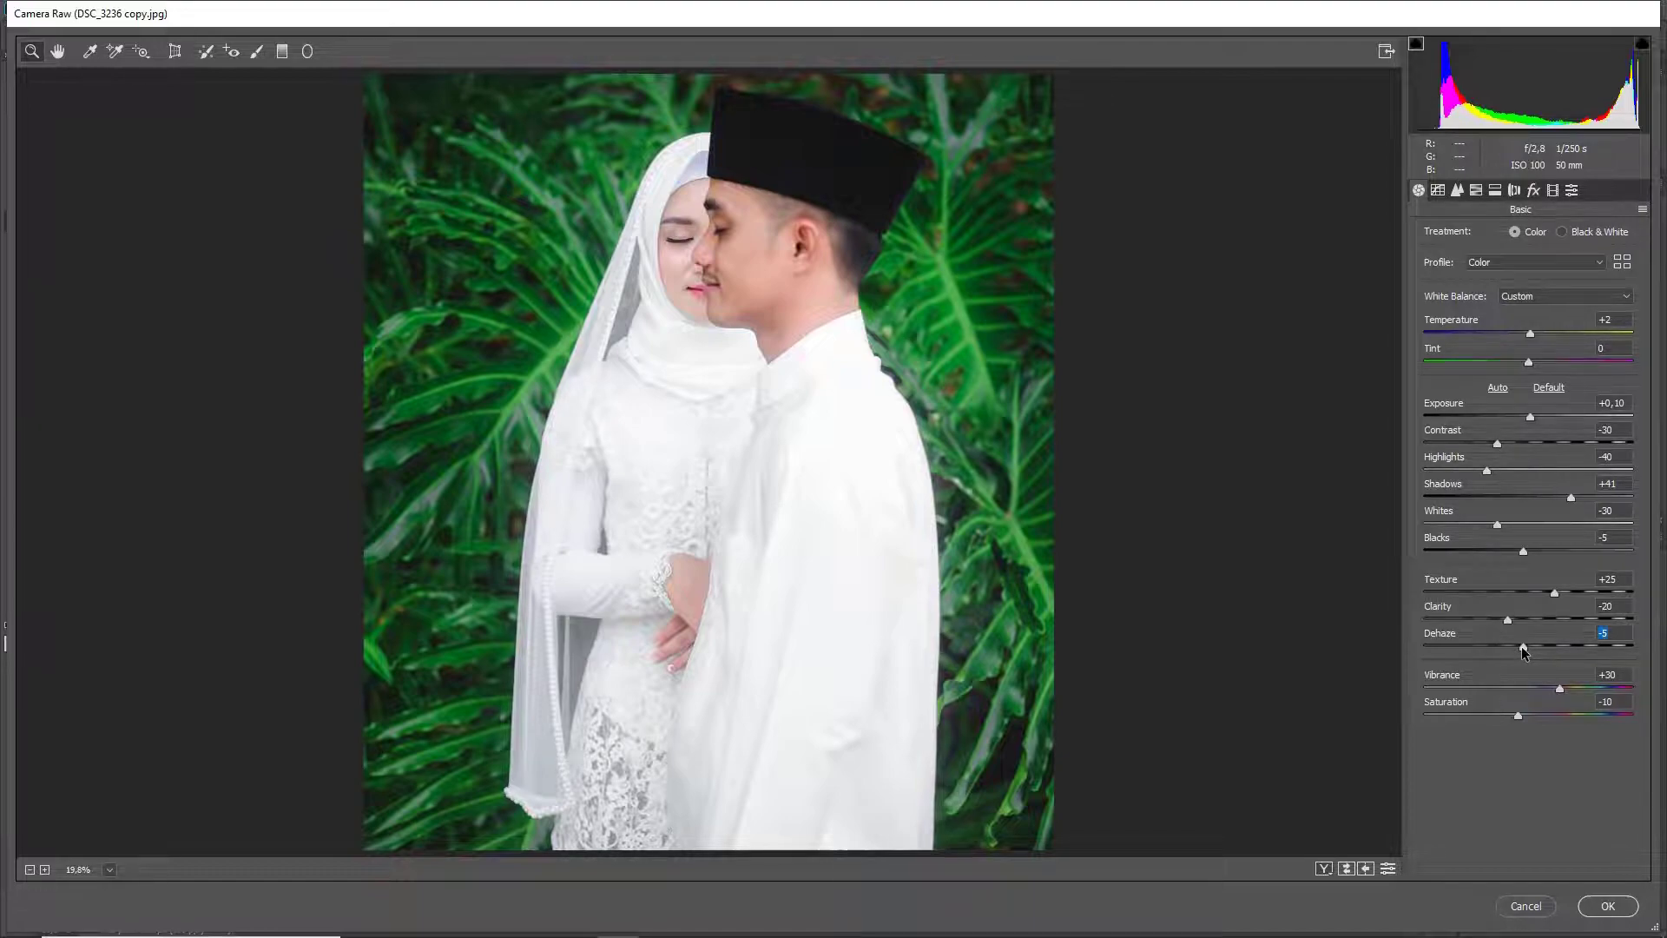
drag(1525, 651, 1528, 653)
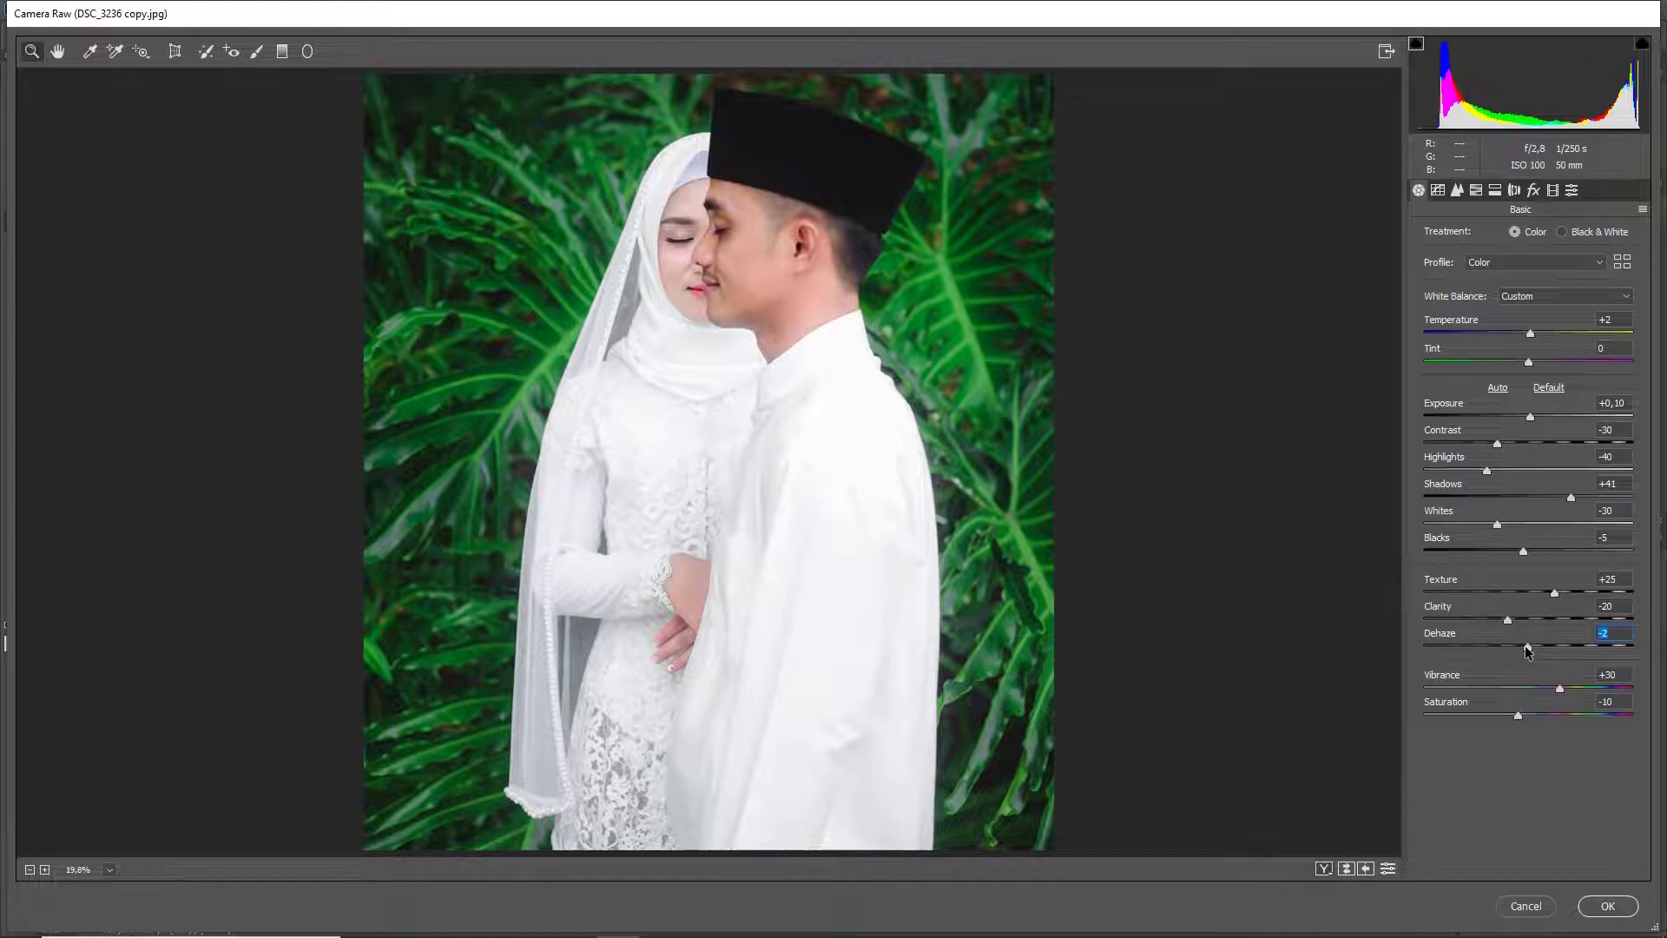
double_click(1529, 649)
Try small changes to the Highlights and settle on -40.
click(1487, 470)
drag(1486, 472, 1484, 472)
drag(1483, 468, 1486, 469)
click(1488, 469)
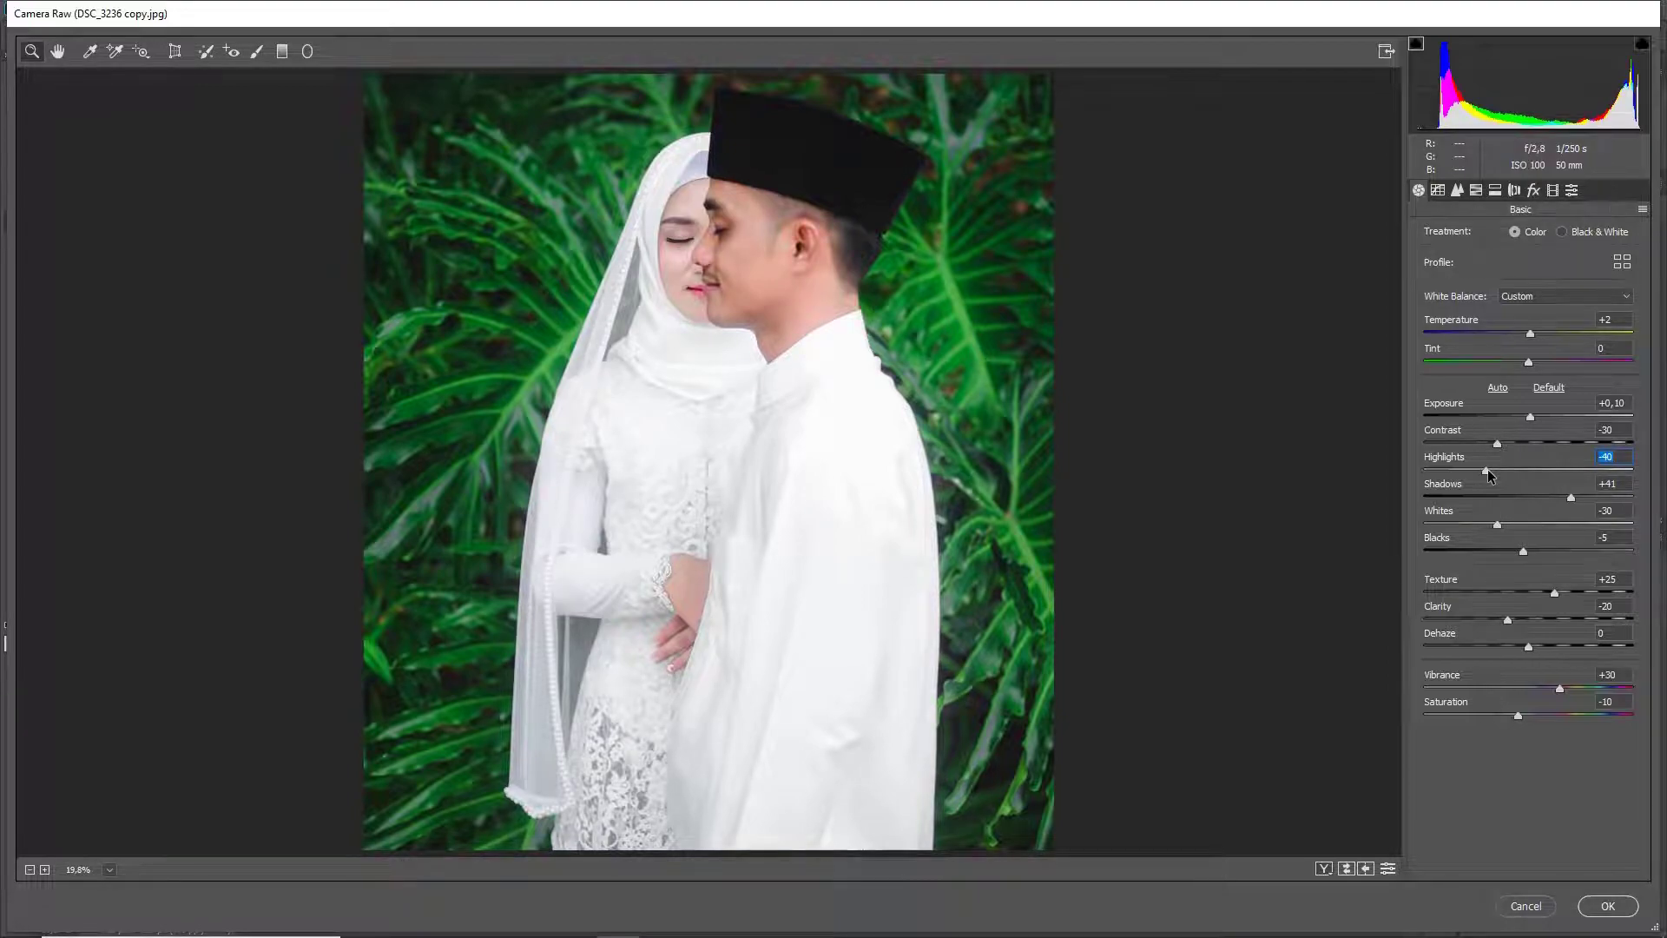
Raise Shadows to +45.
click(1612, 486)
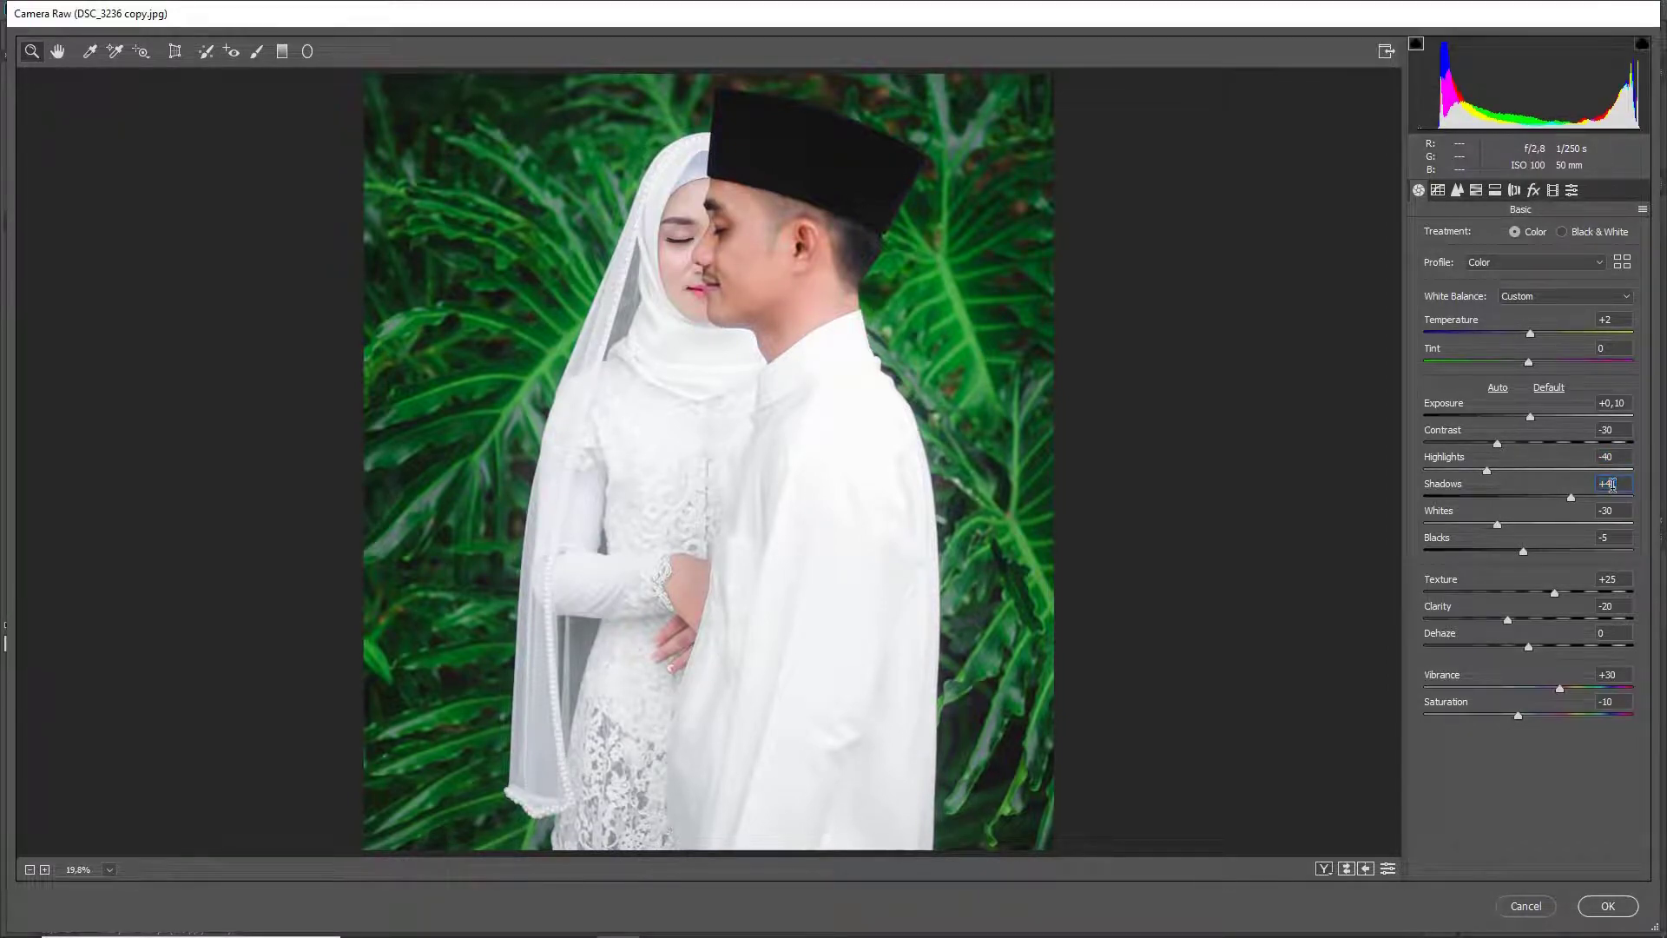
key(Up)
key(Up)
key(Up)
key(Up)
Start saving the current Camera Raw settings to a file, keeping the Default subset.
click(1642, 211)
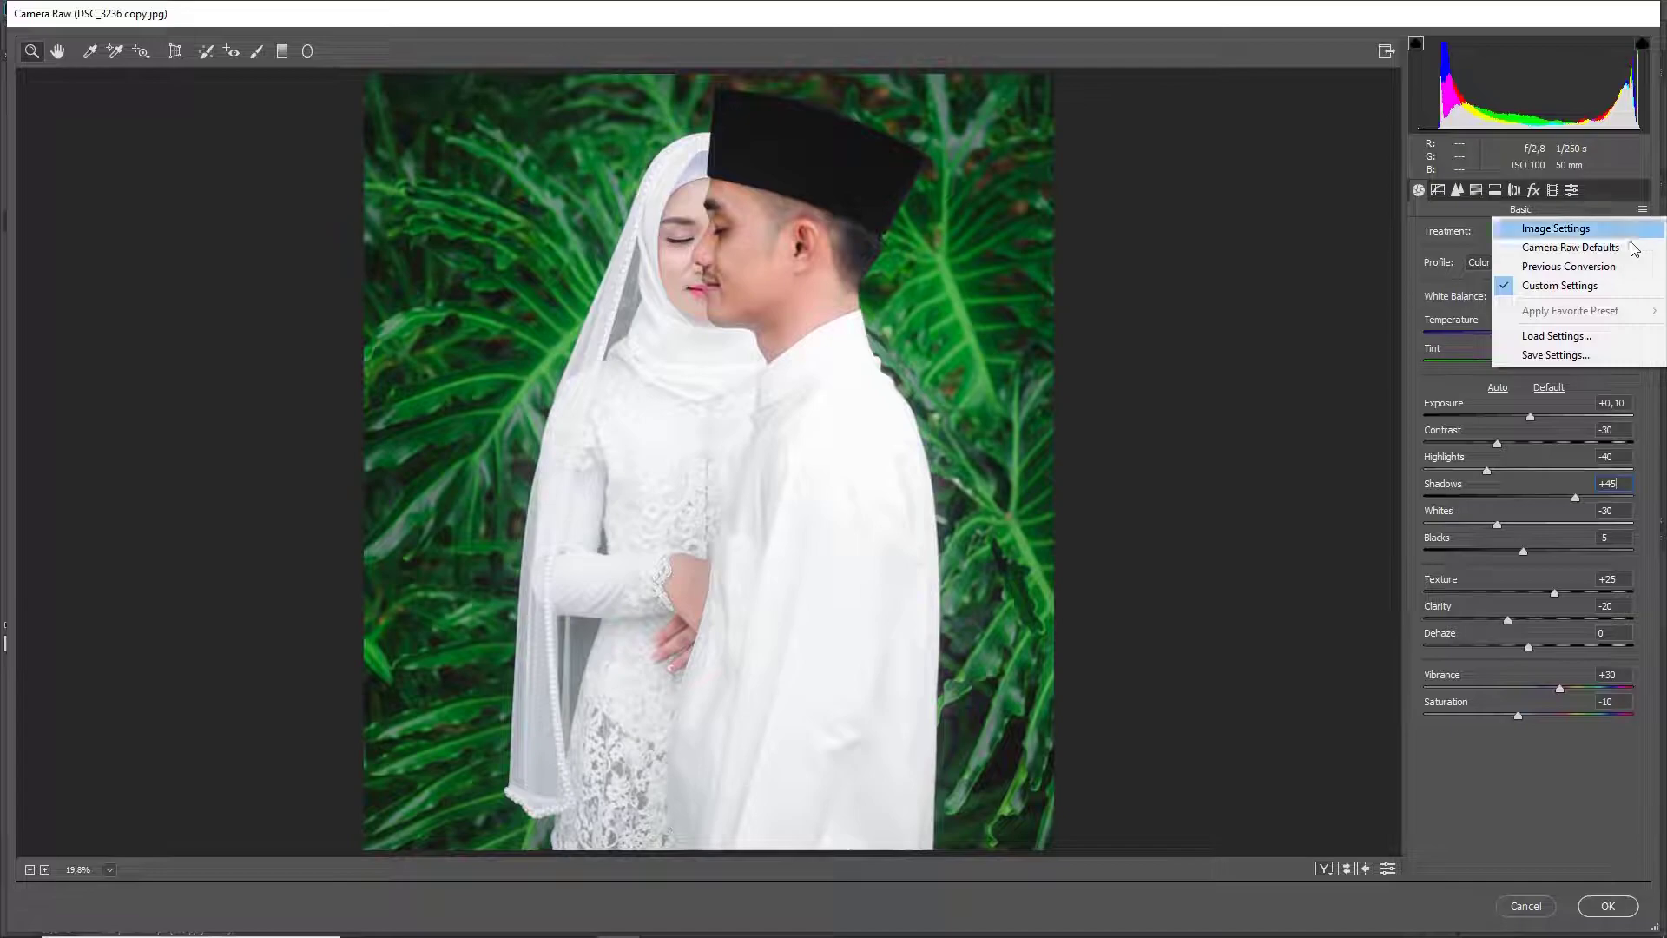
click(1554, 354)
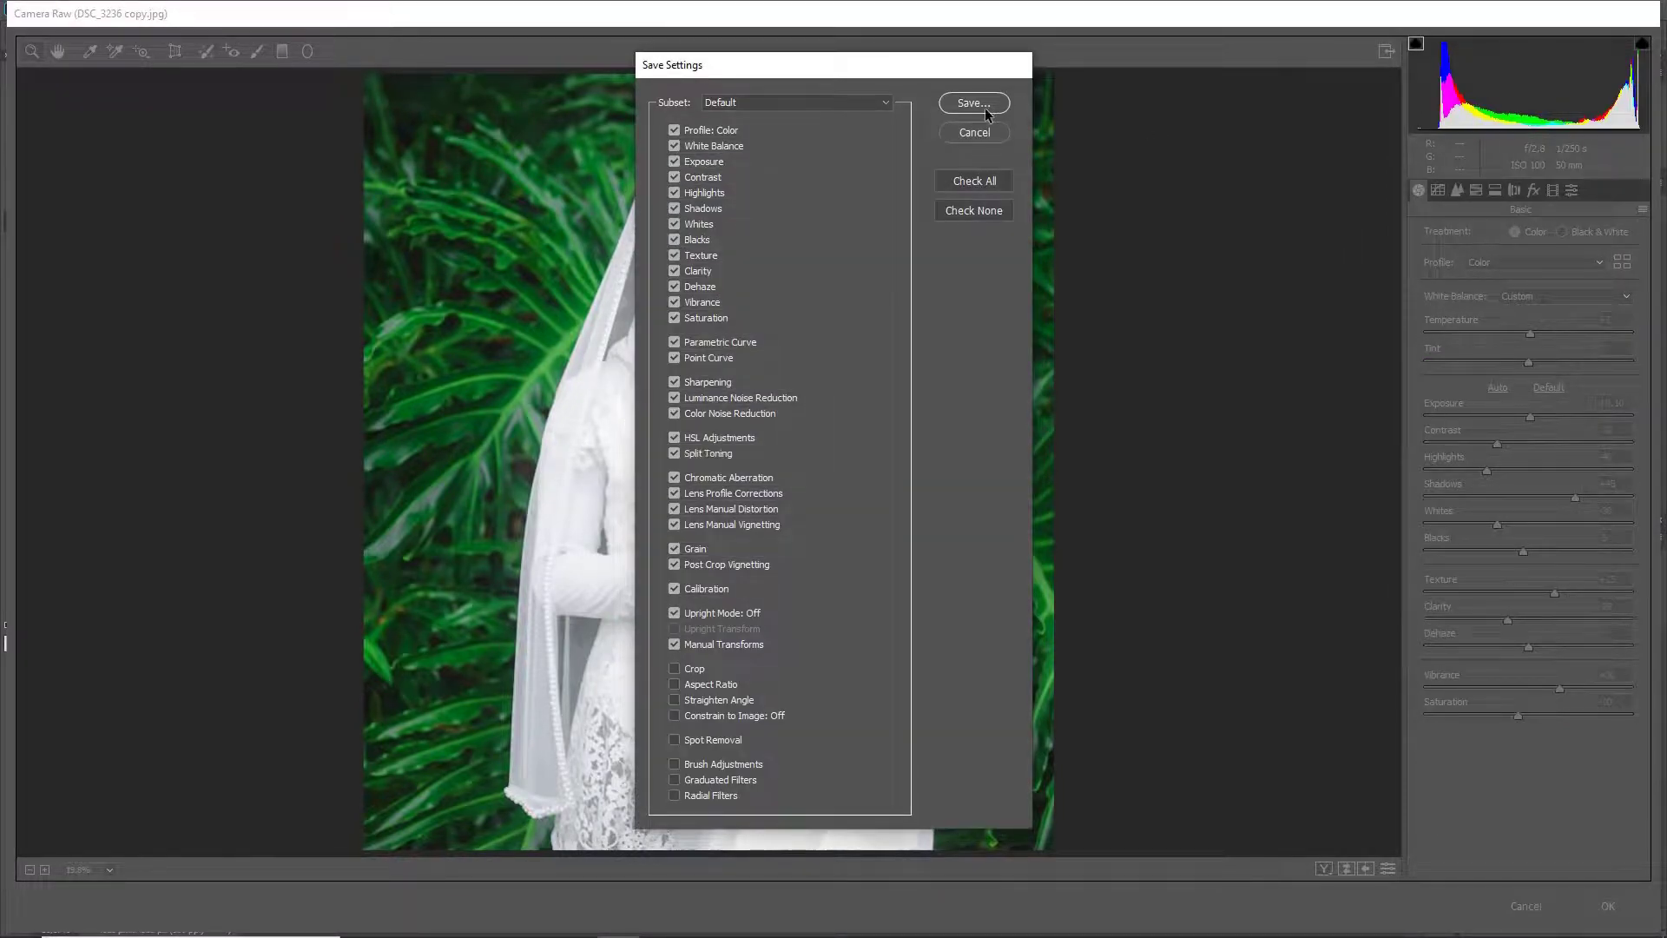
click(971, 104)
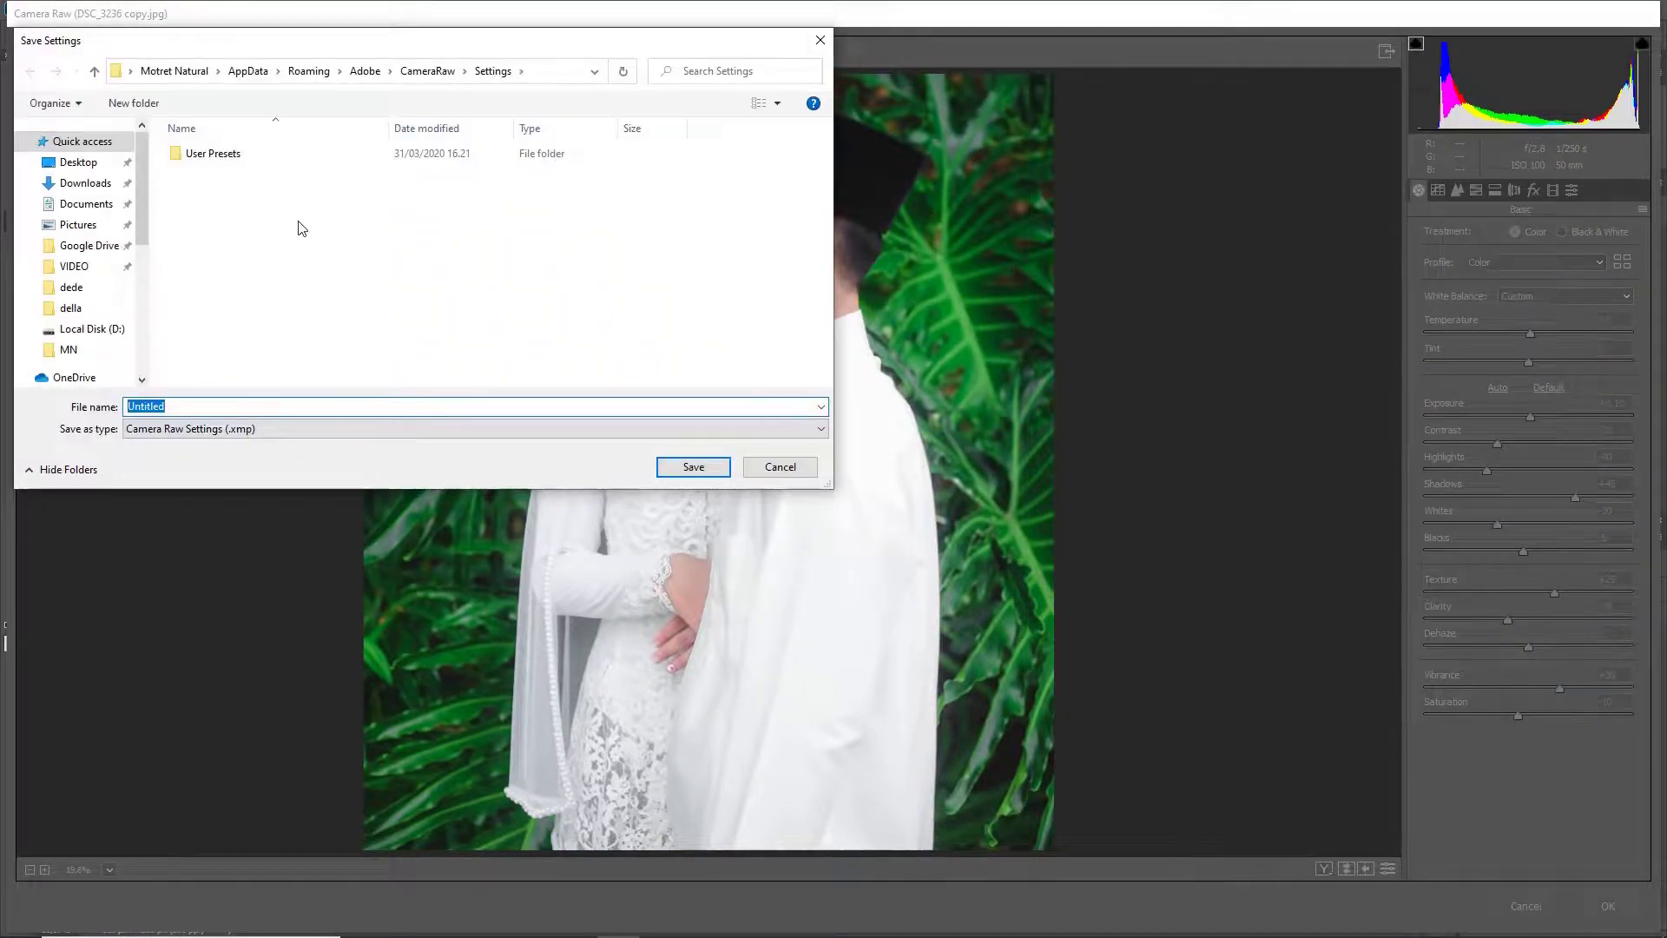
Choose the MN folder on Local Disk (D:) as the location for the settings file.
drag(140, 232, 143, 289)
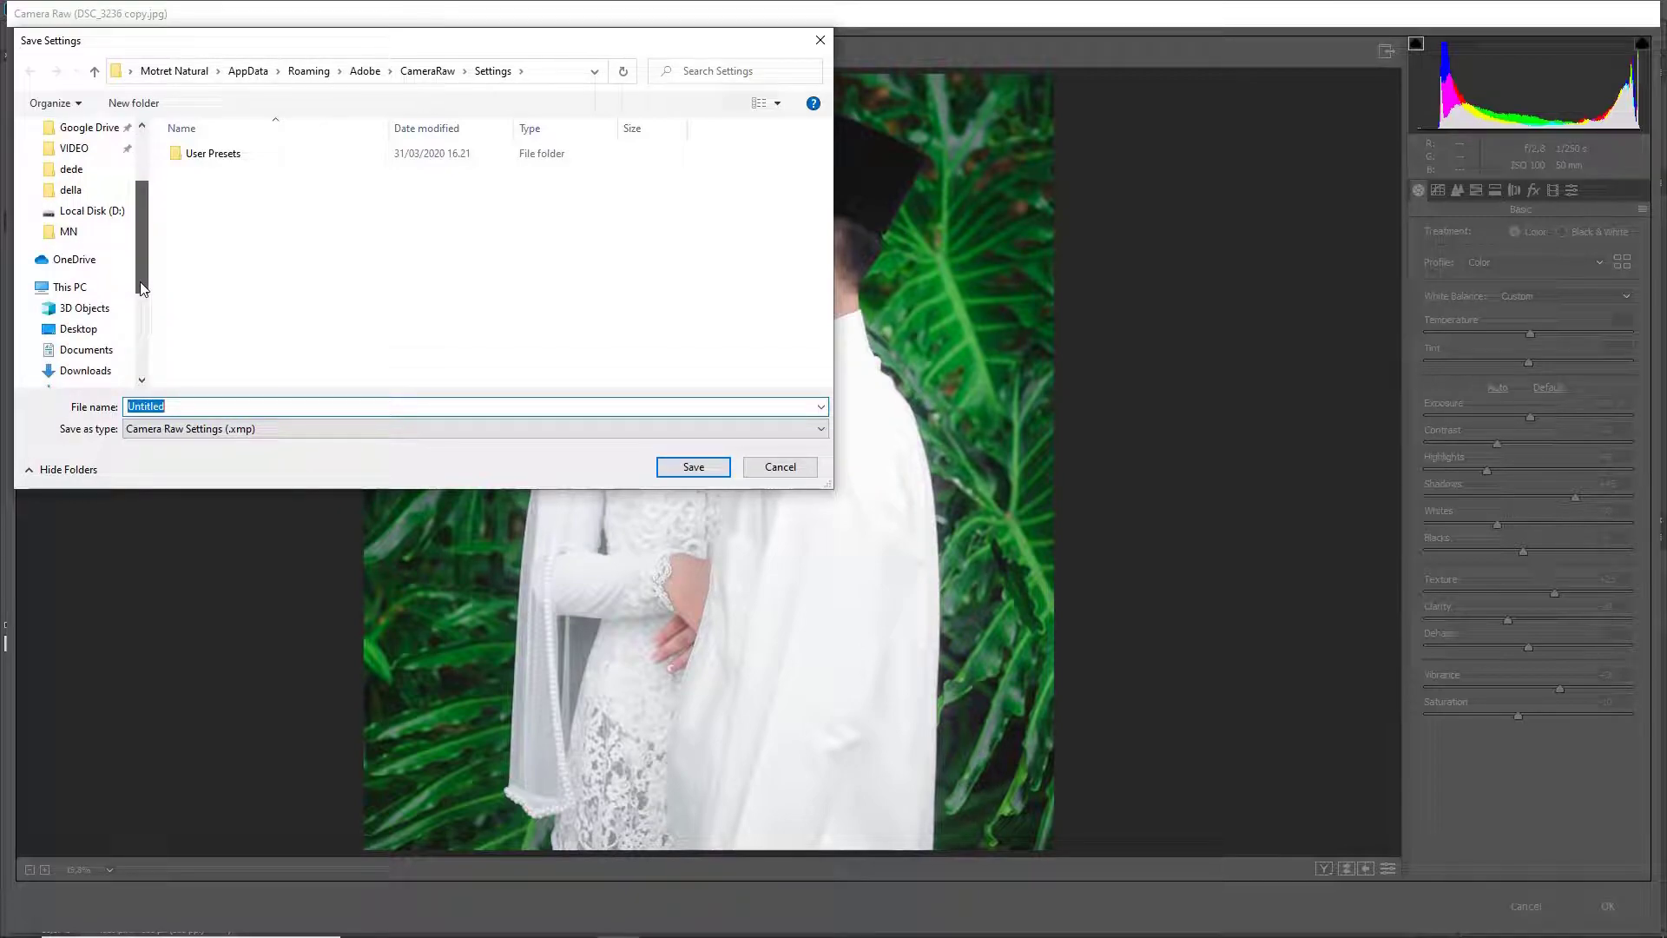
click(102, 289)
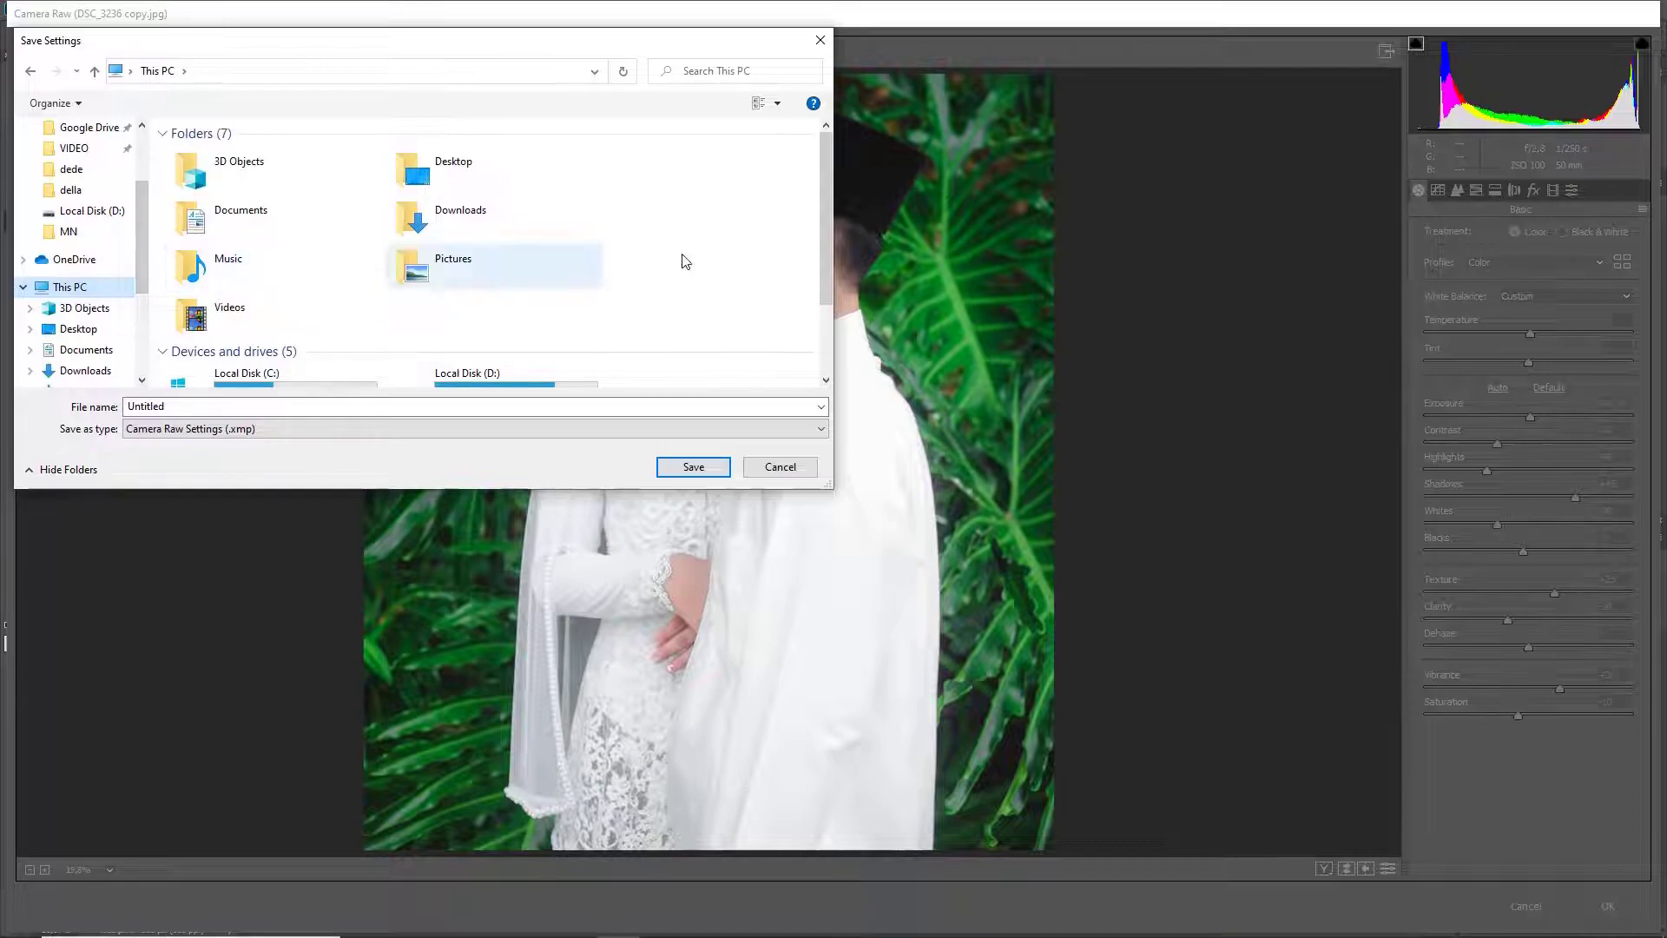
drag(824, 248, 825, 334)
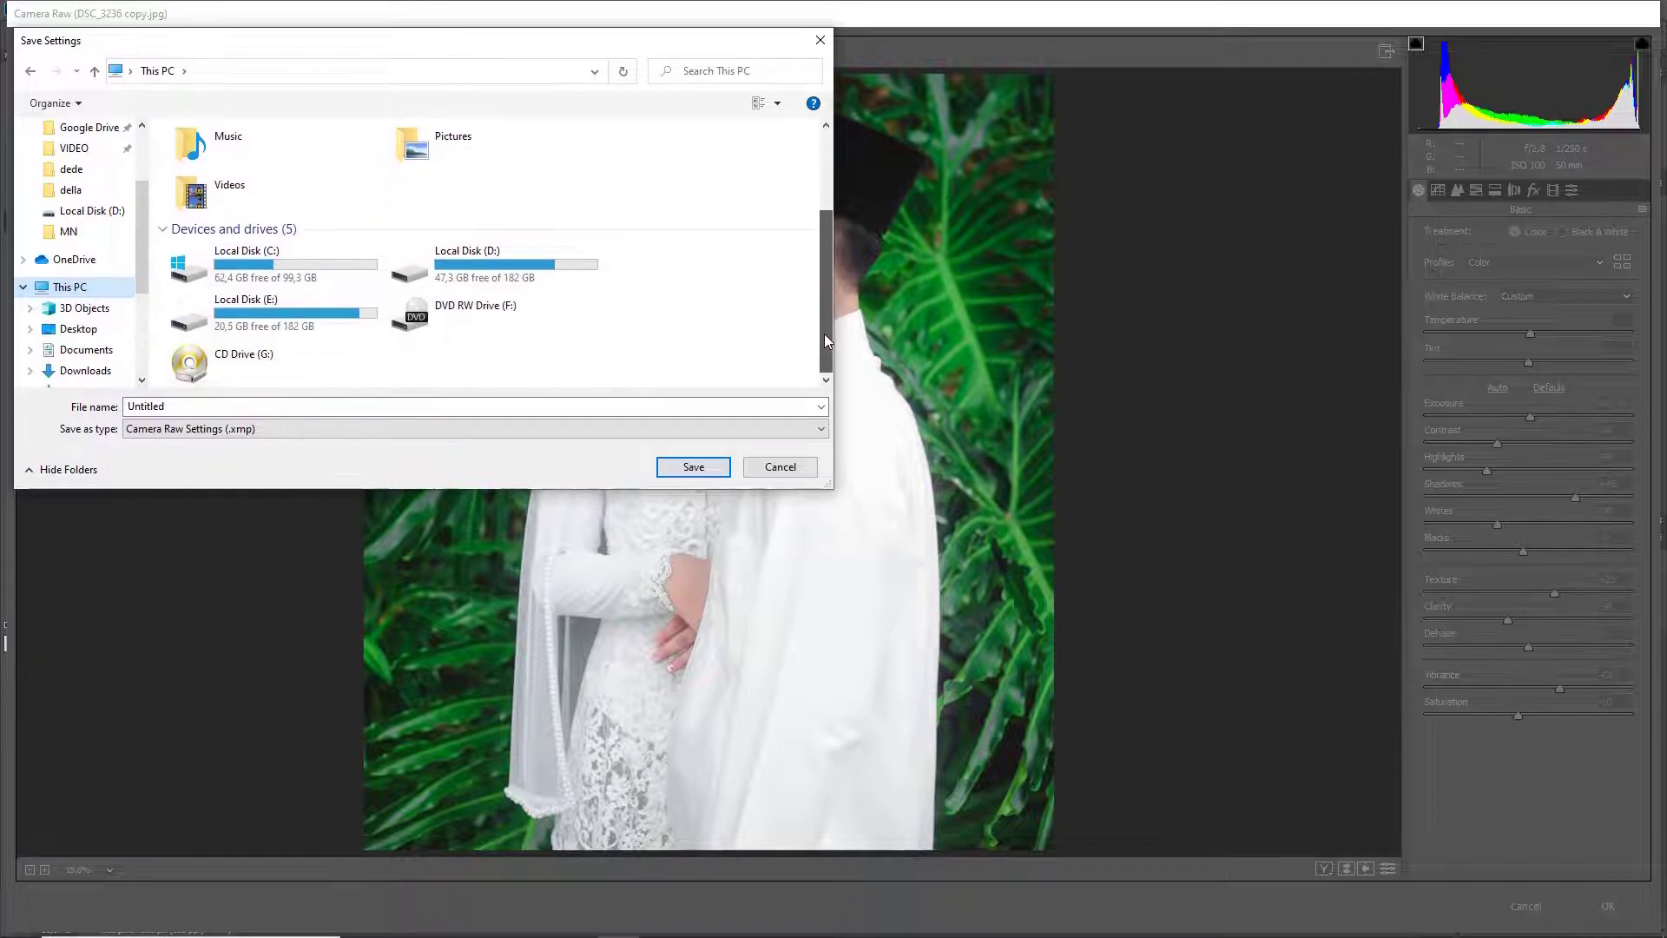
click(538, 257)
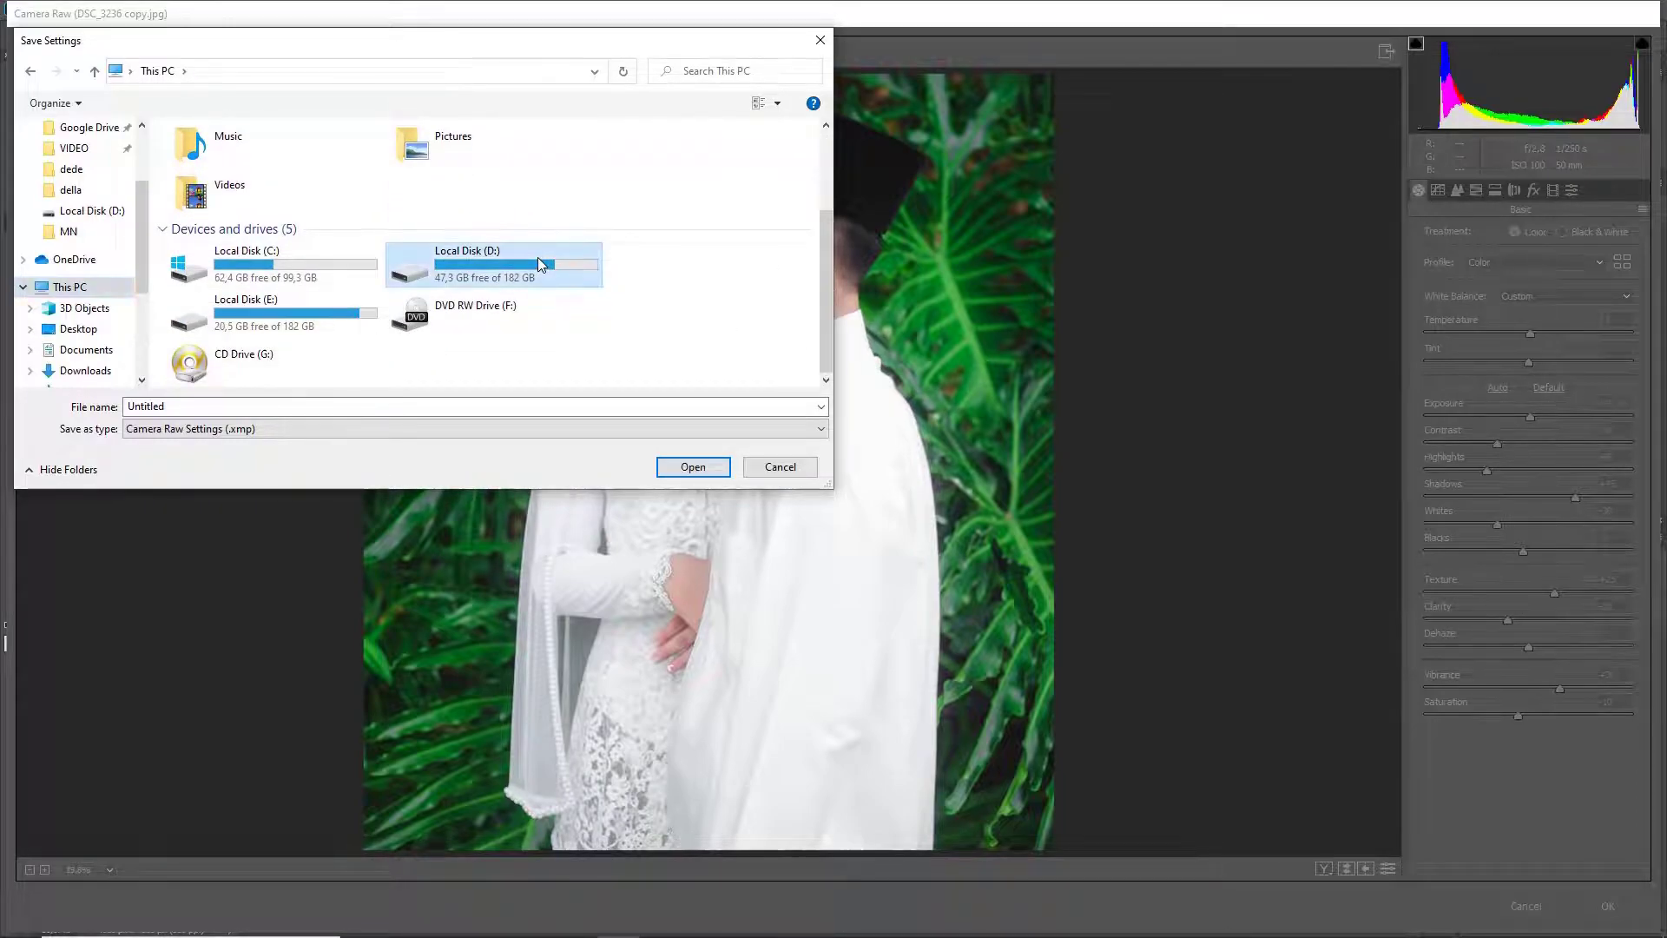
double_click(538, 257)
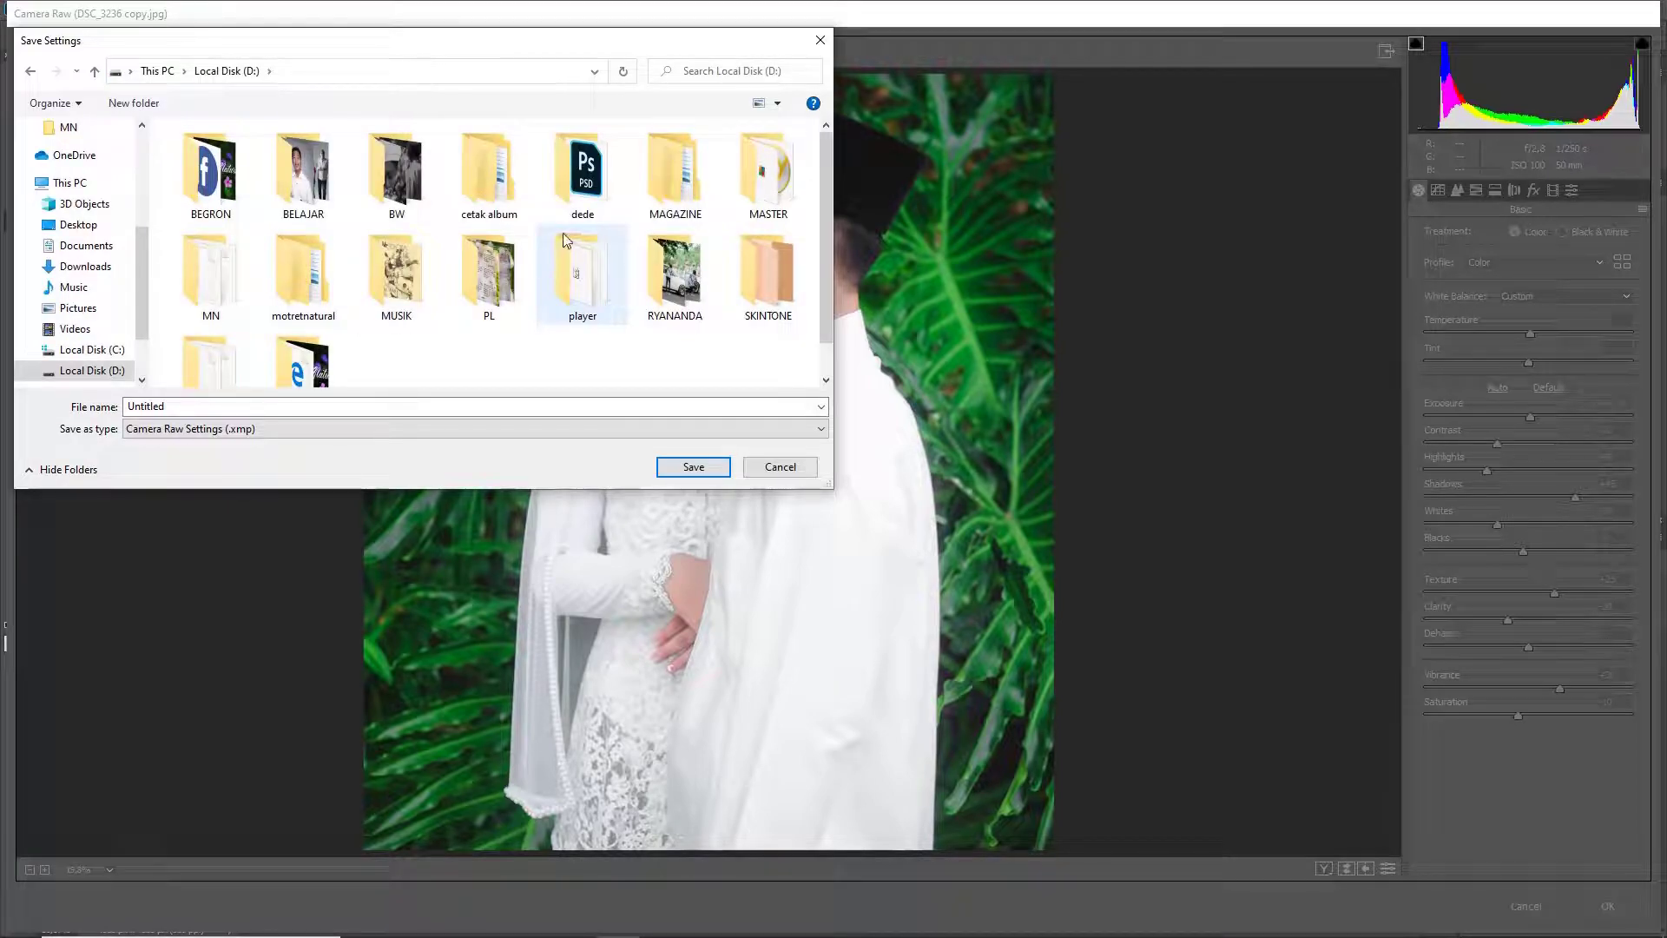
double_click(211, 276)
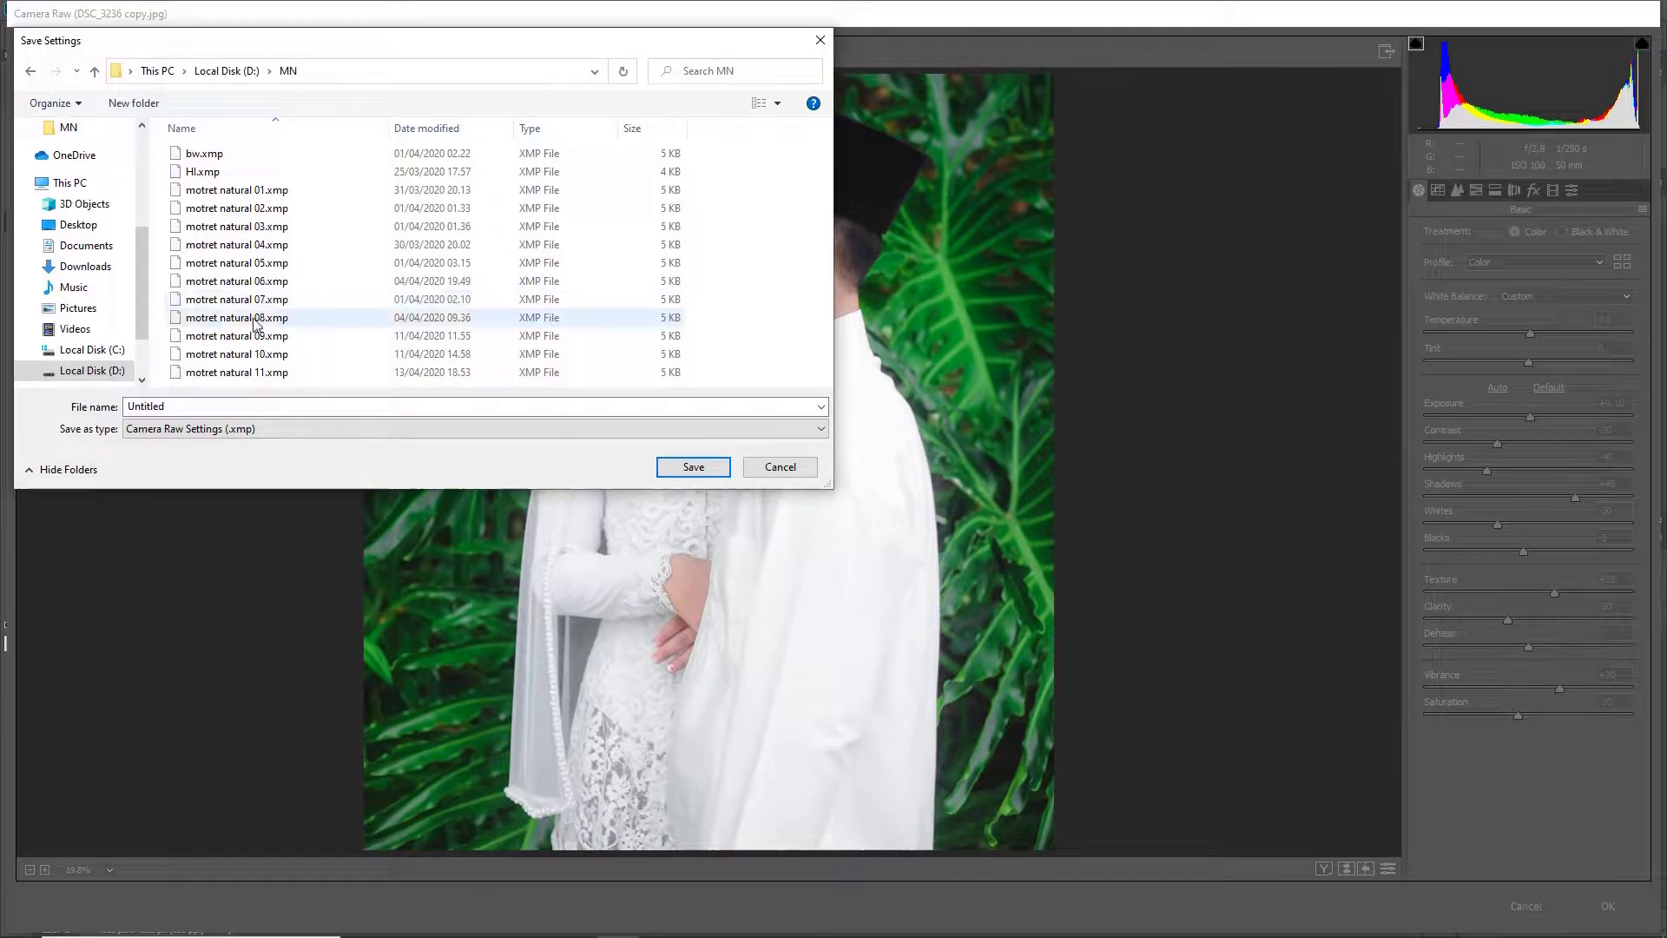
Name the settings file motret natural 12, following the existing numbered presets, and save it.
click(266, 376)
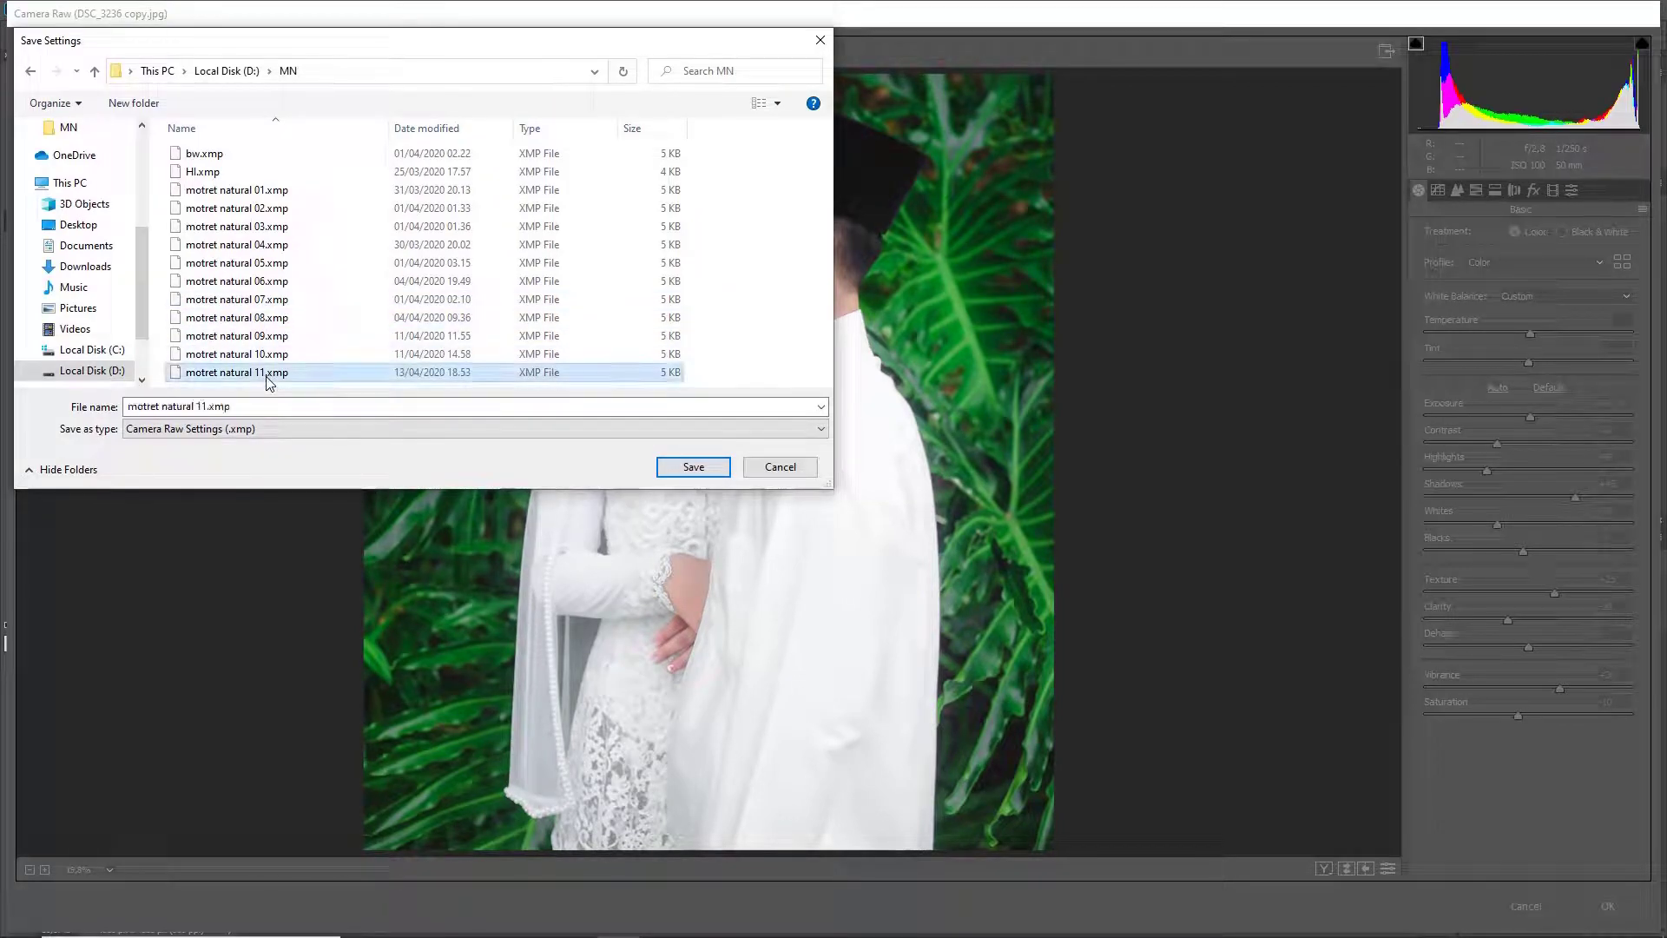
click(224, 406)
drag(201, 406, 260, 405)
text(2)
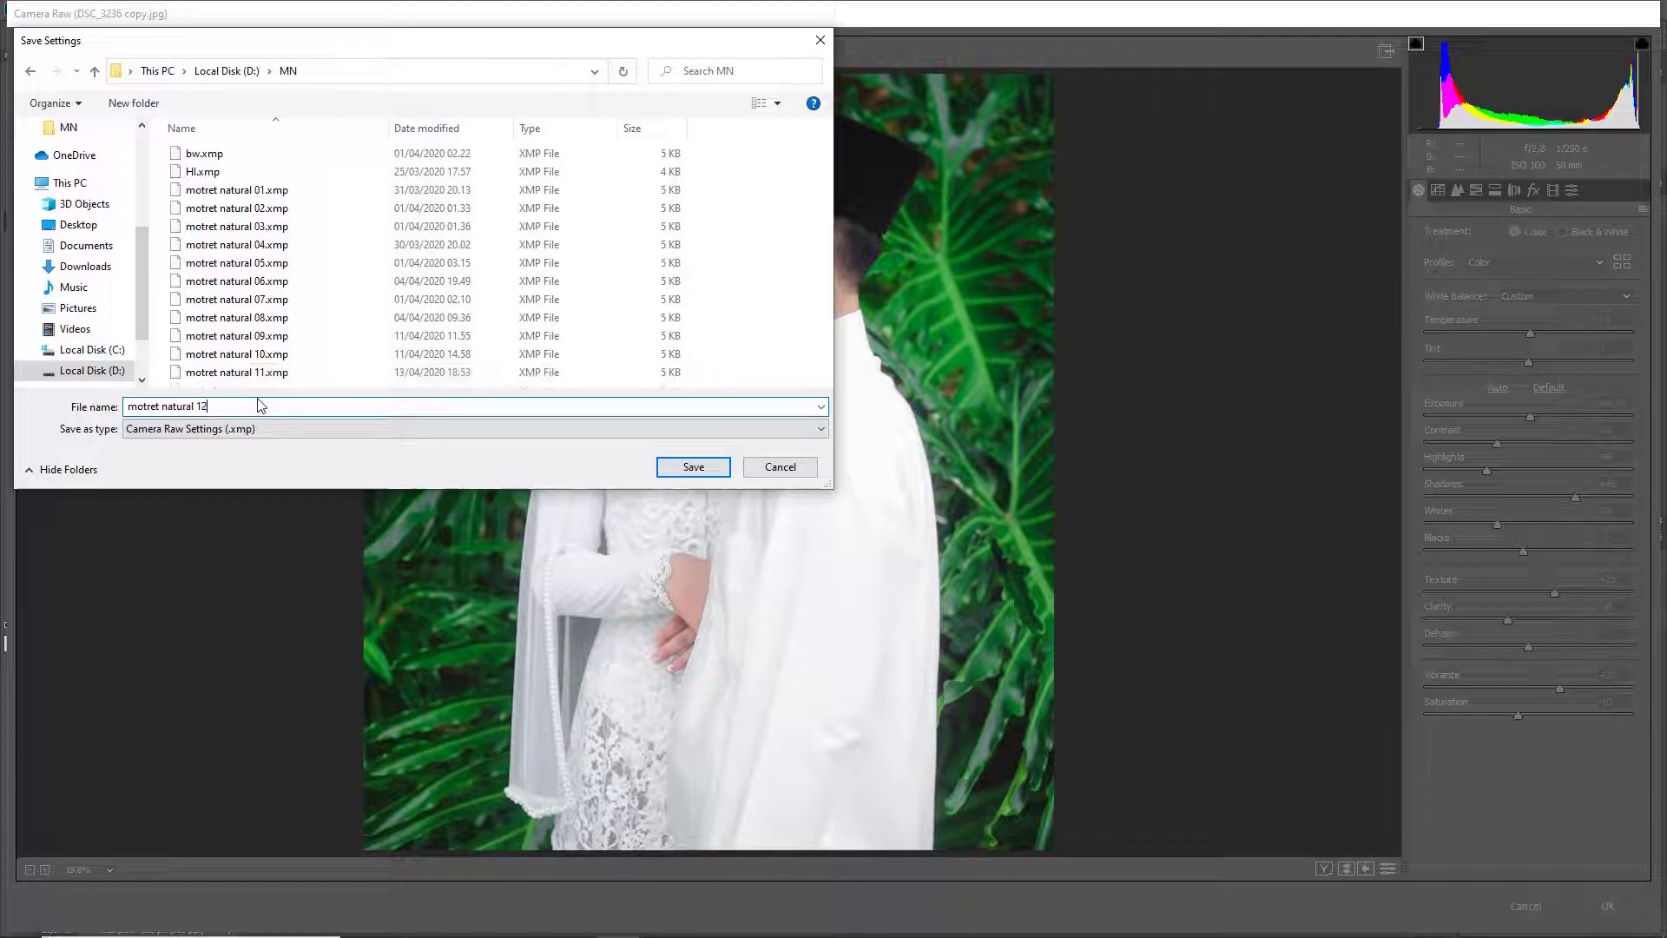
click(681, 469)
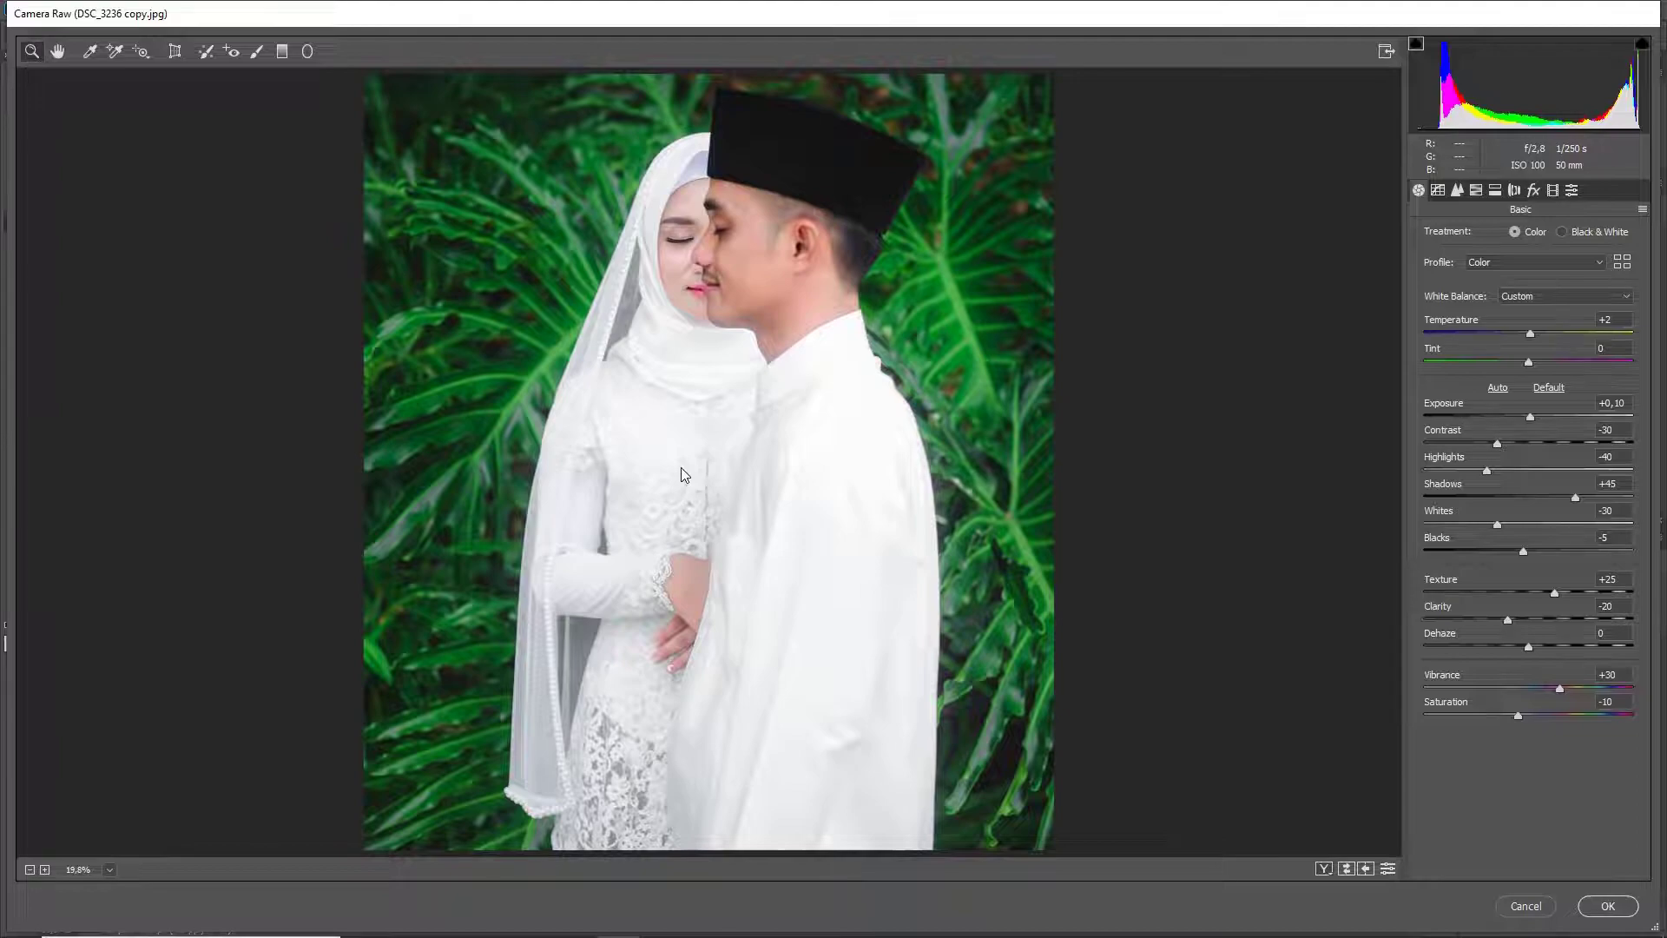
Compare the before and after settings, copy the current settings to Before, and confirm the Camera Raw Filter.
click(1346, 870)
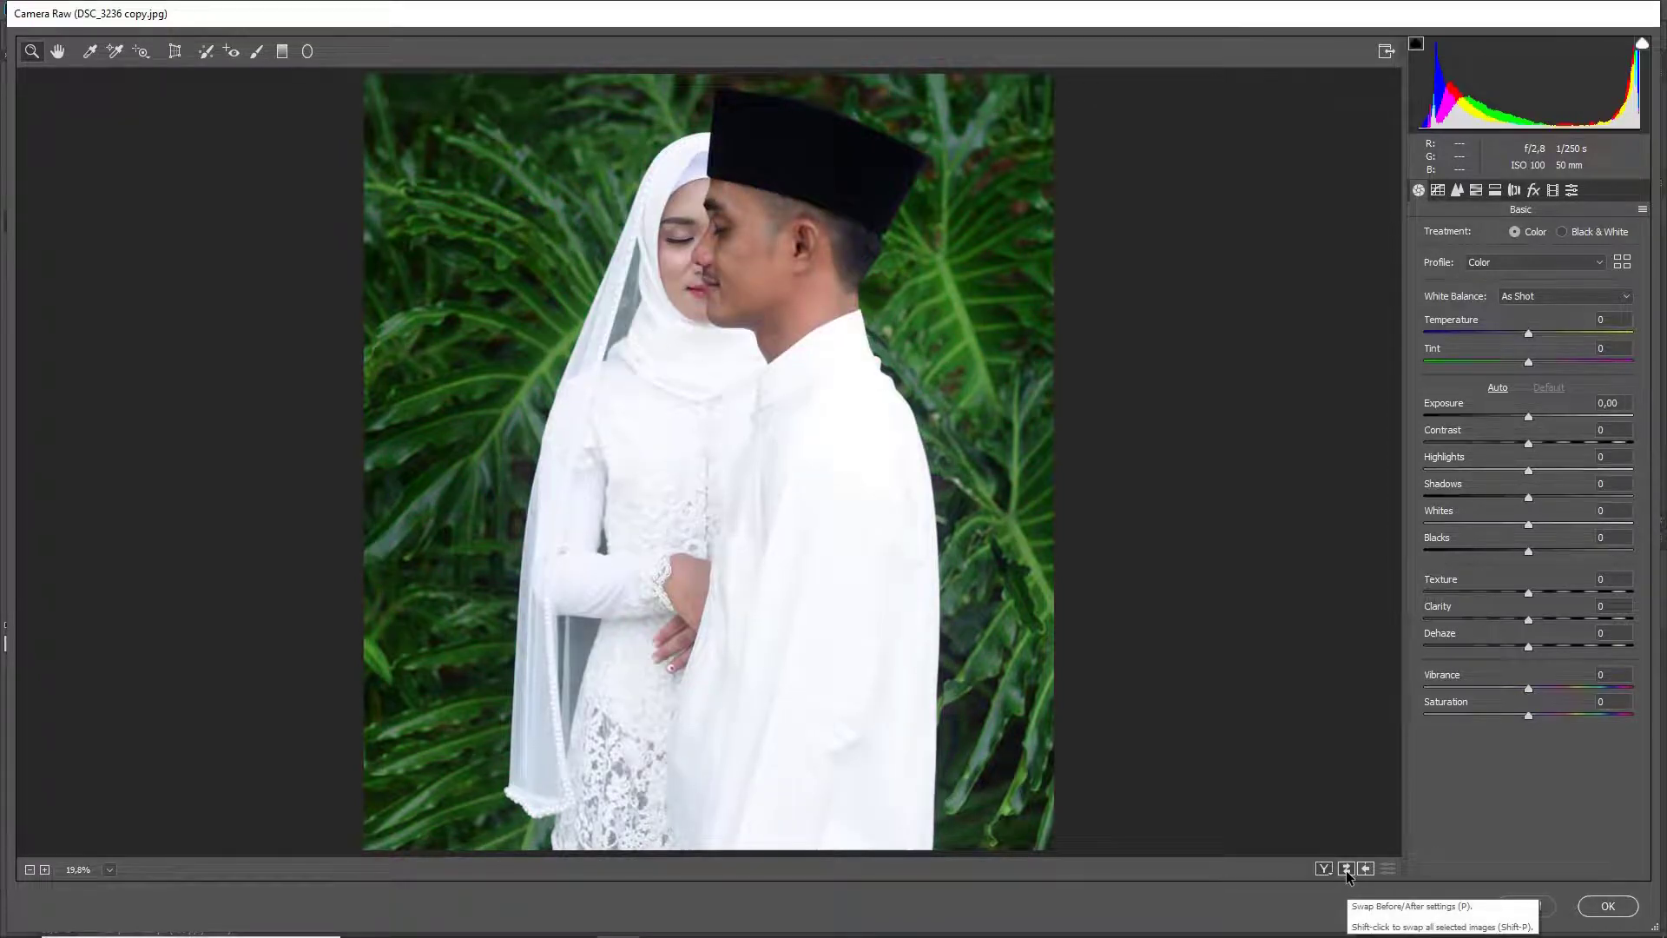
click(1346, 869)
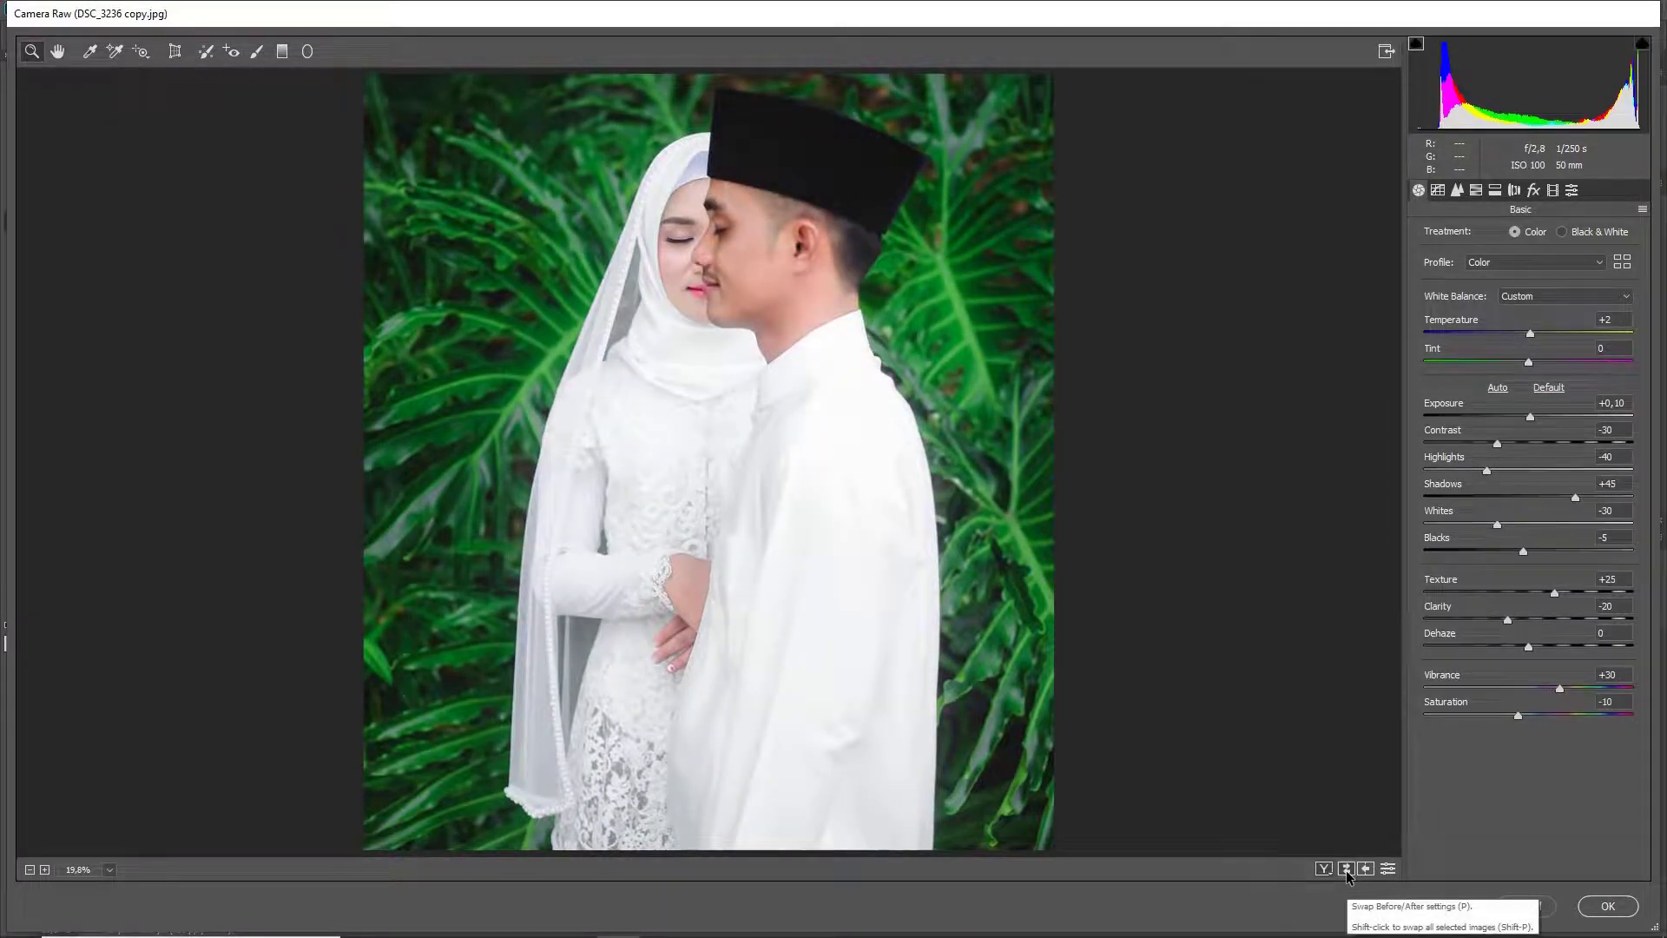
click(1367, 868)
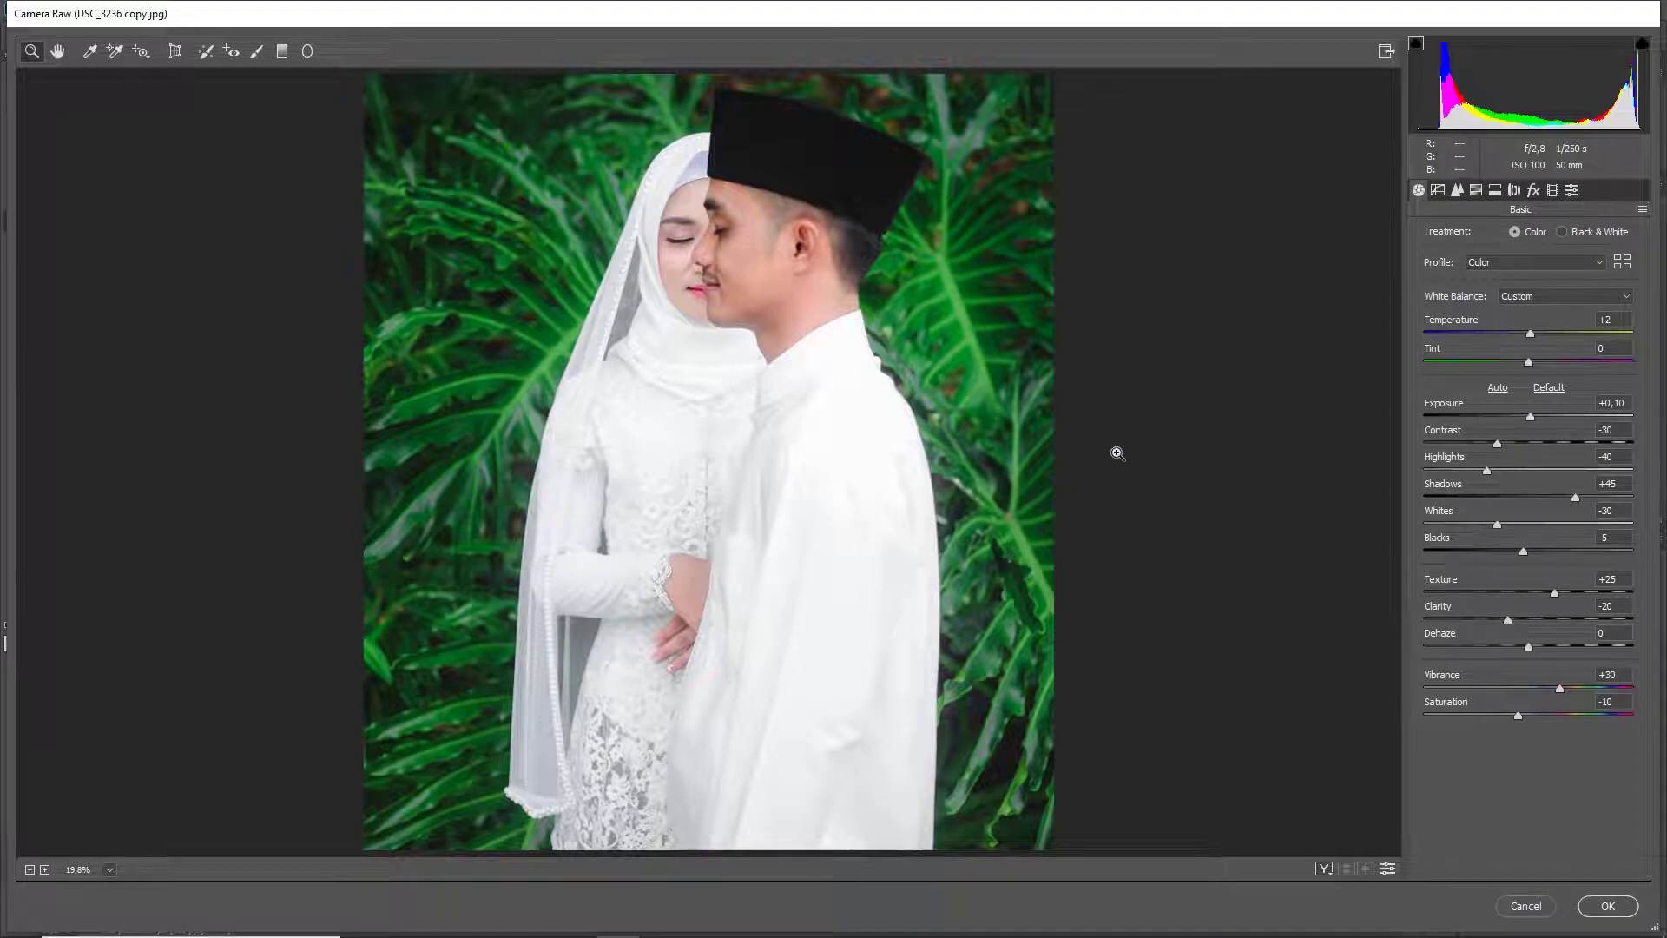
click(1608, 906)
Duplicate the Background layer of the ungraded portrait and open the Camera Raw Filter on the copy.
drag(1611, 646, 1617, 918)
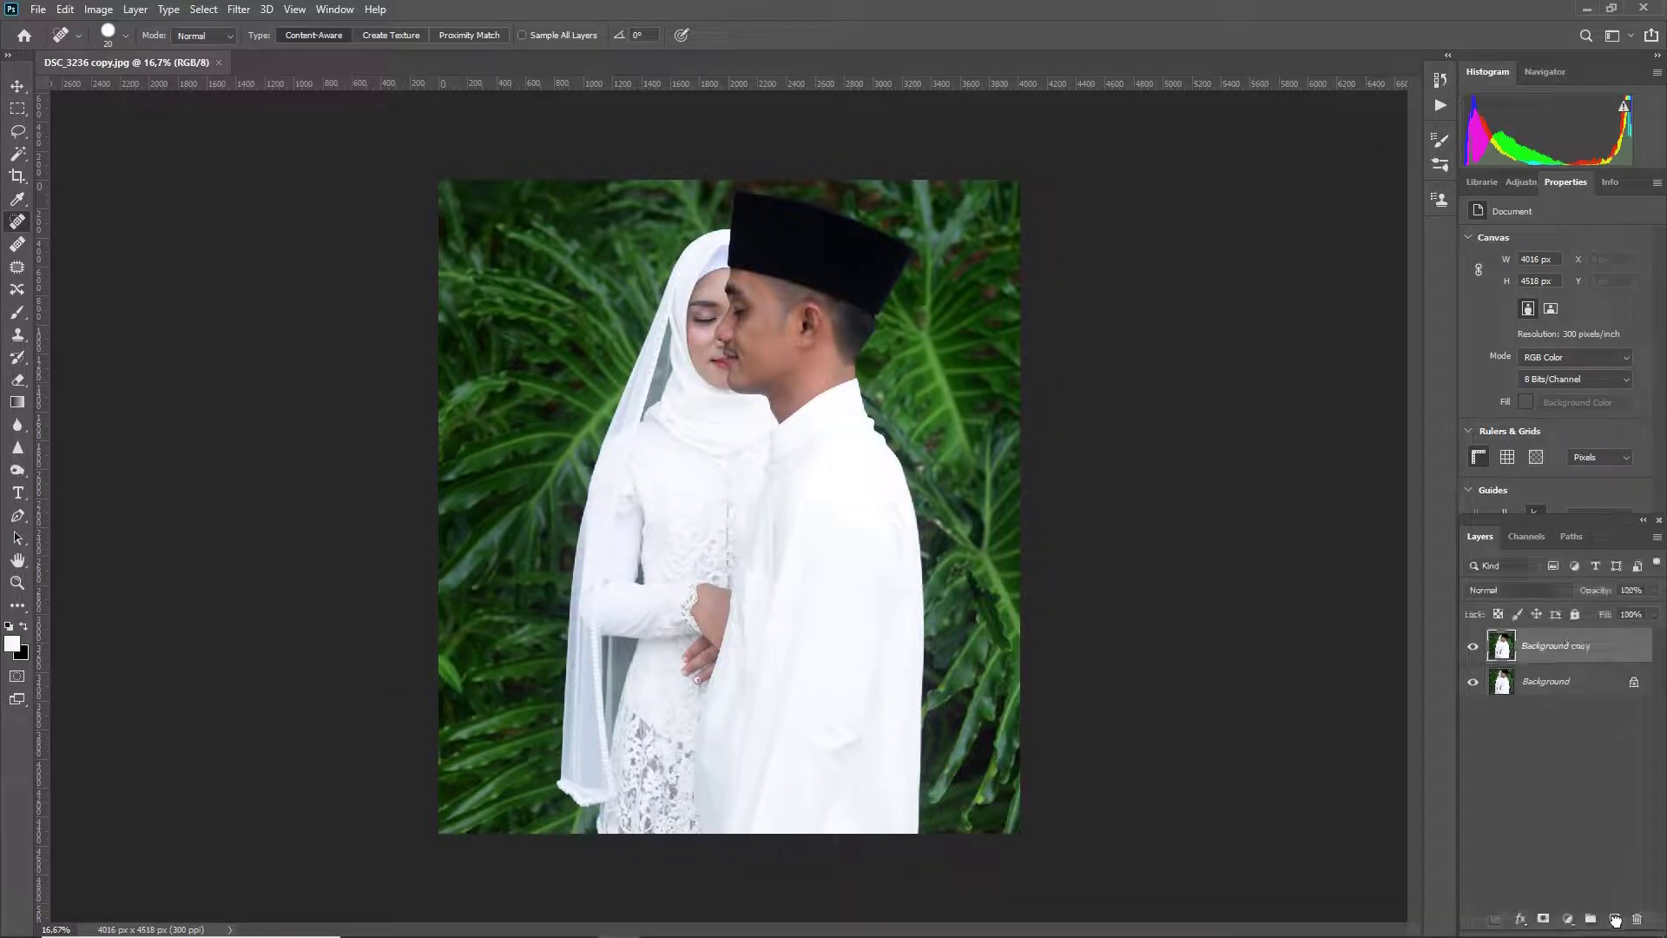
click(240, 10)
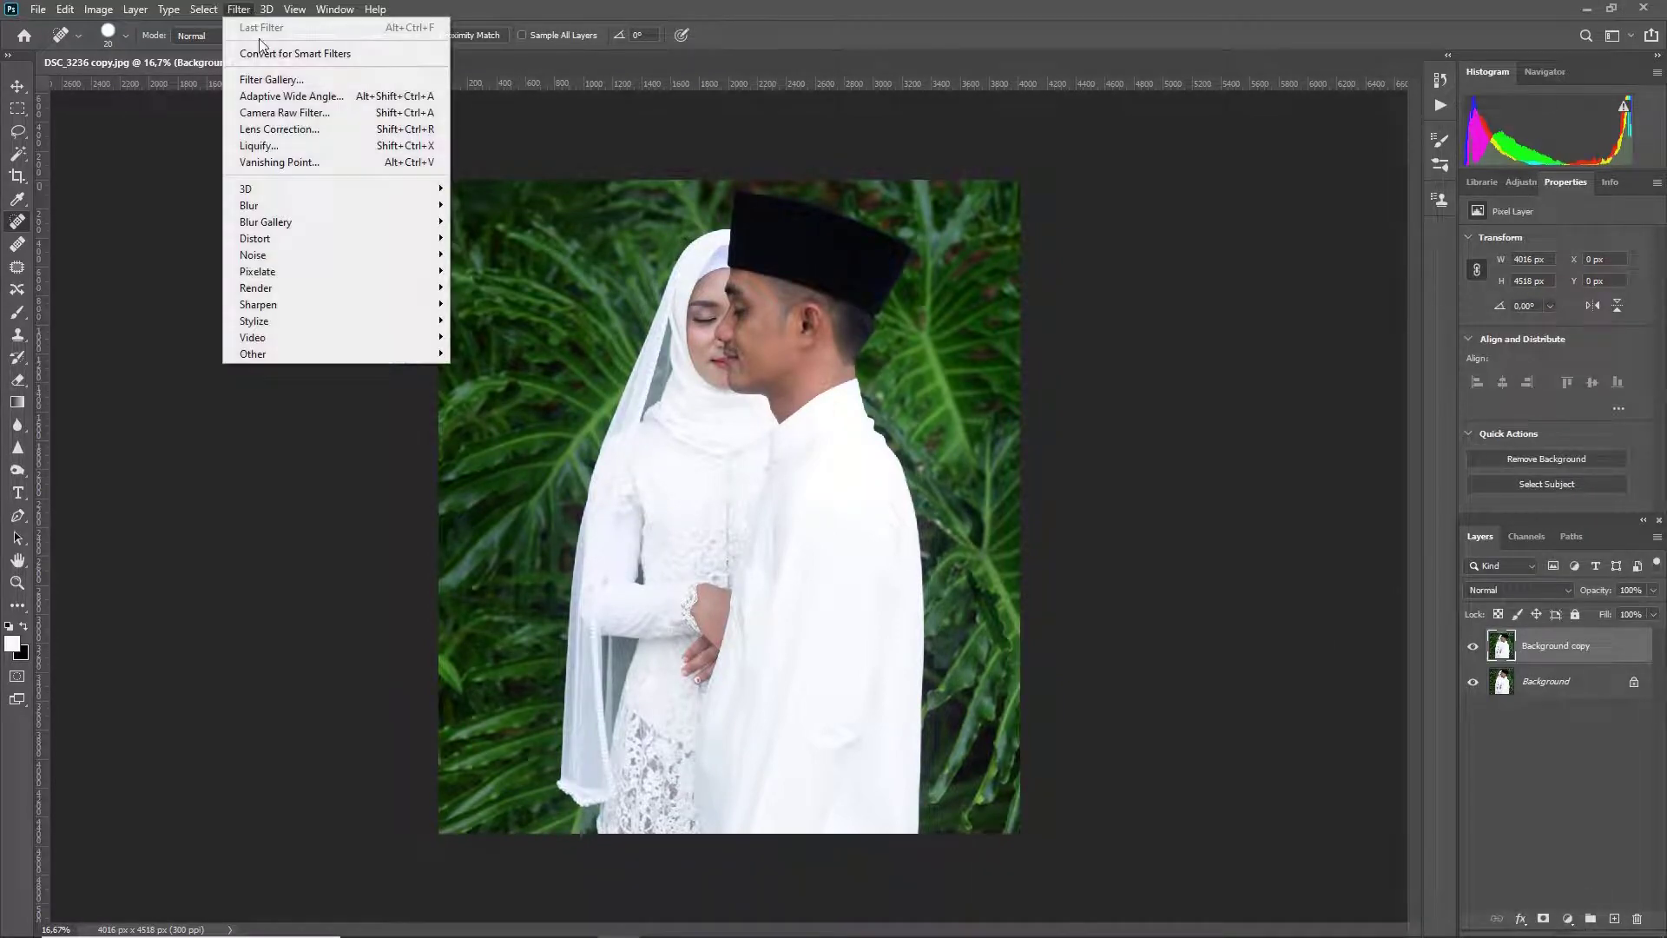
click(300, 113)
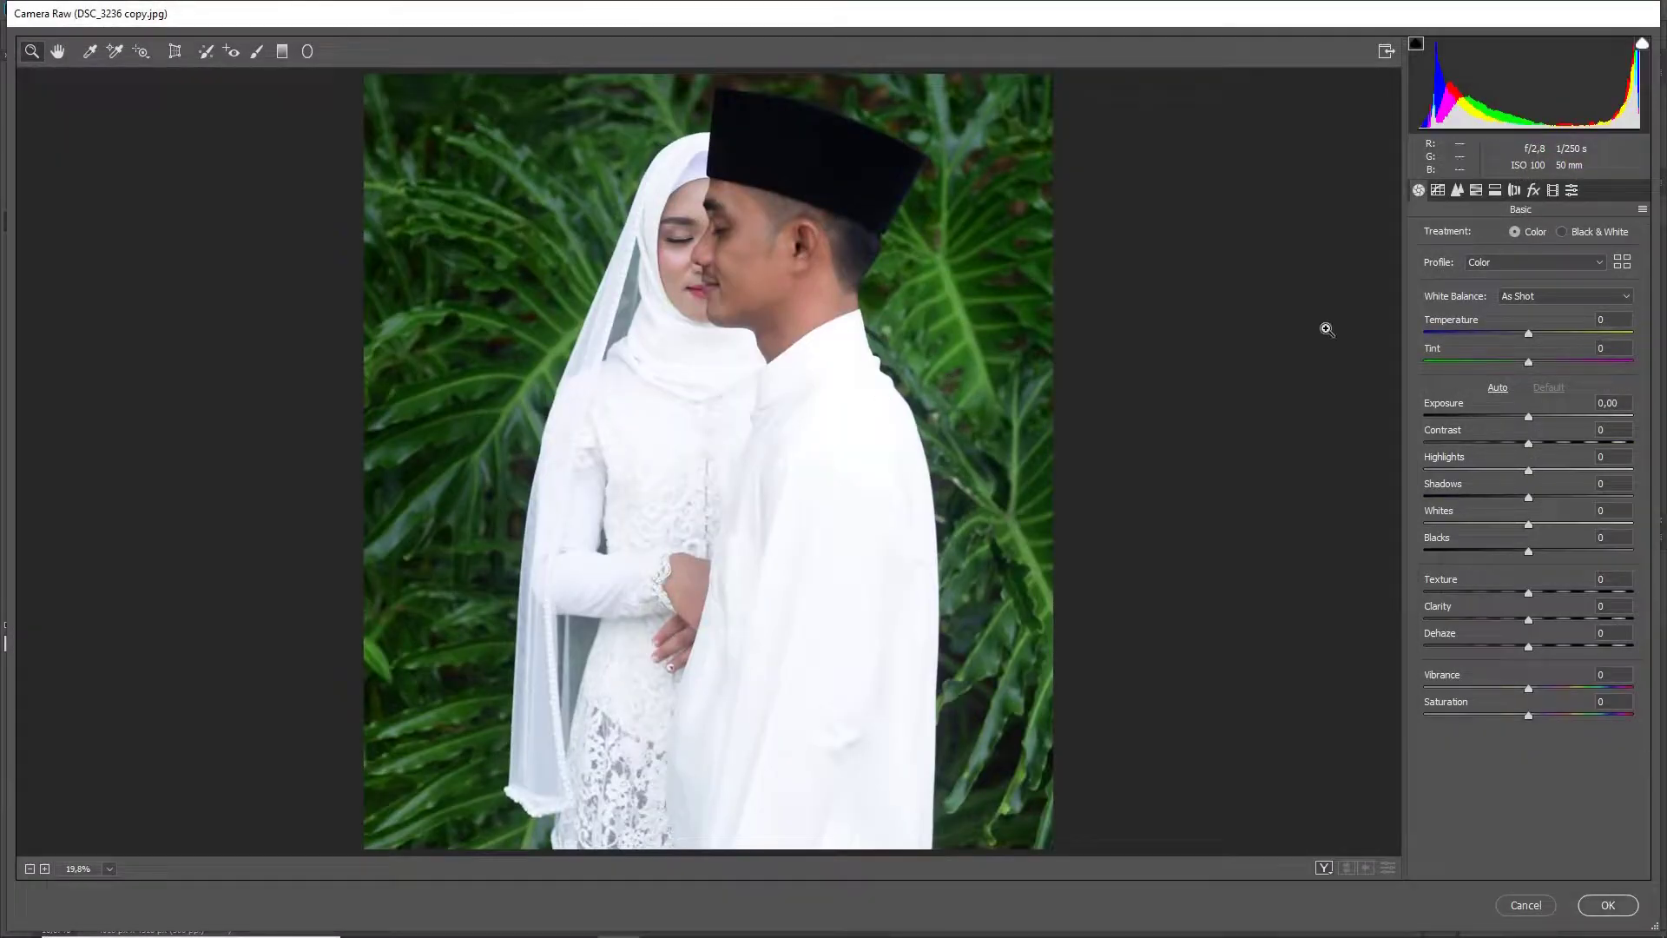
Load the motret natural 12.xmp settings from the MN folder on drive D: and show the side-by-side Before/After view.
click(1642, 209)
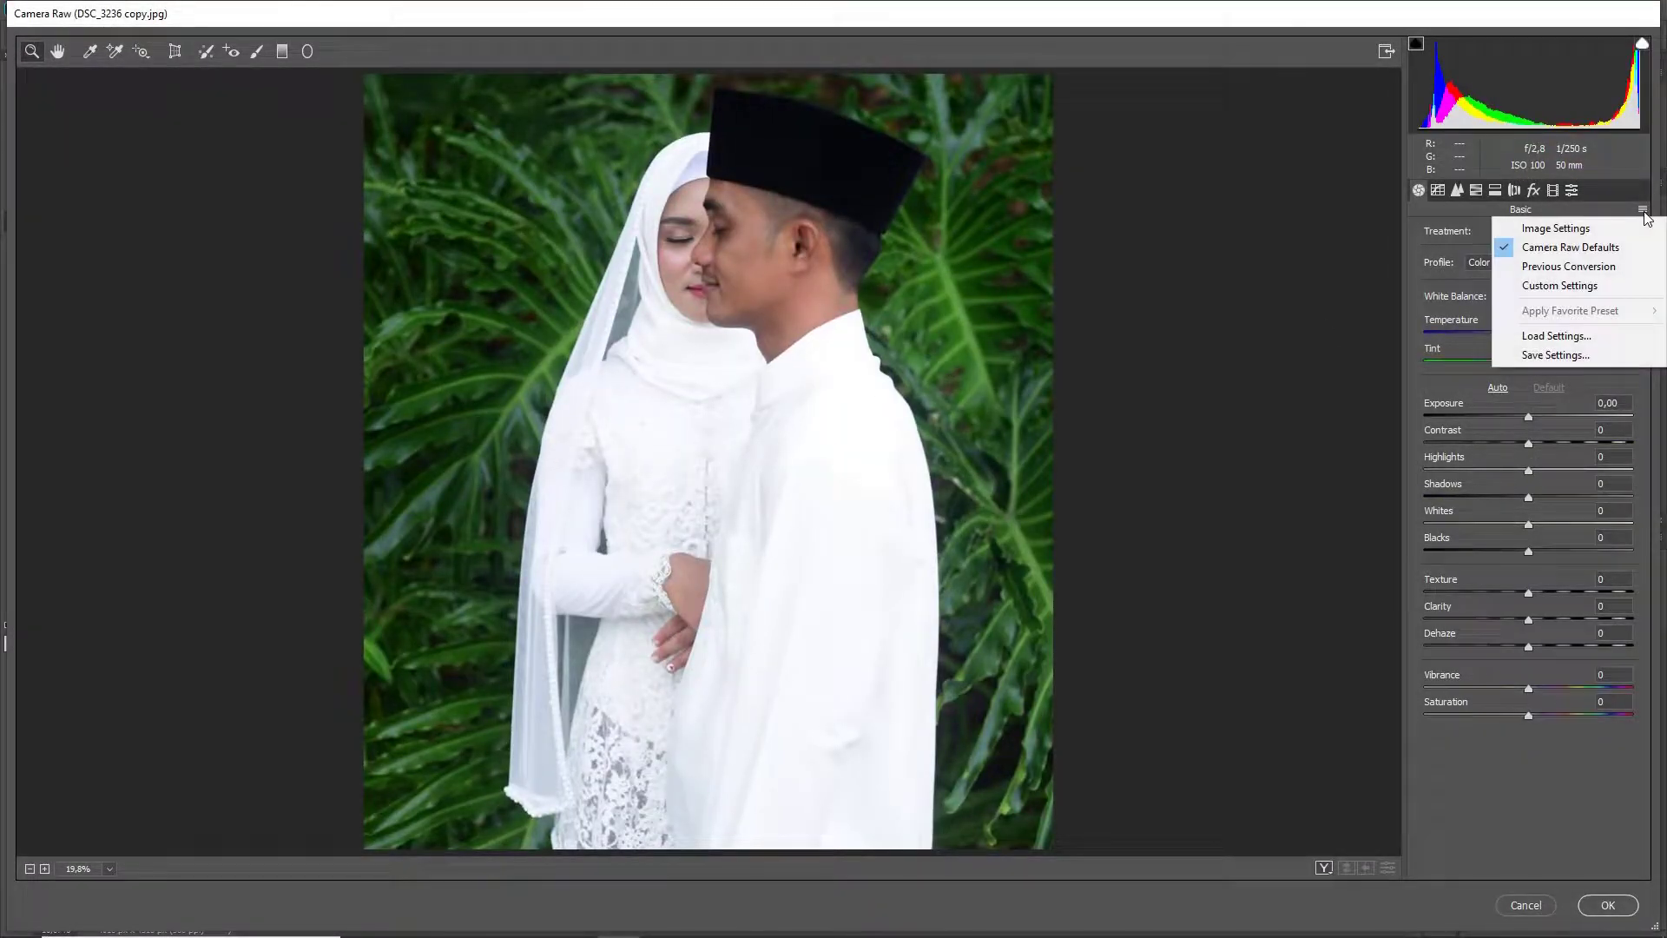
click(1582, 335)
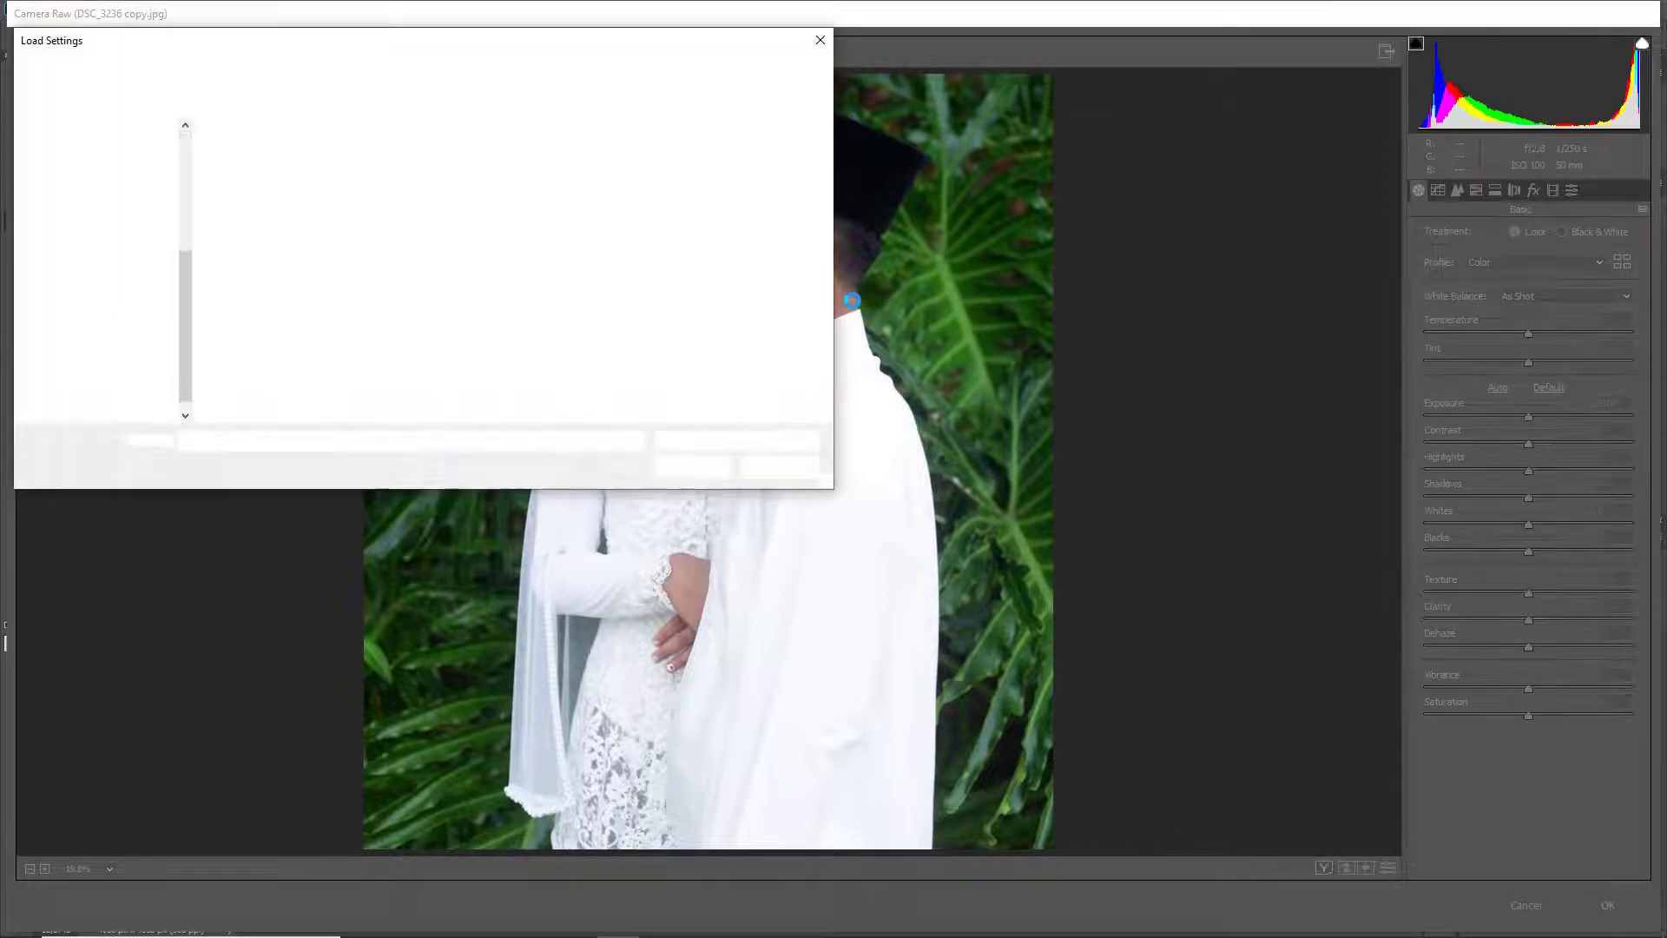
click(91, 349)
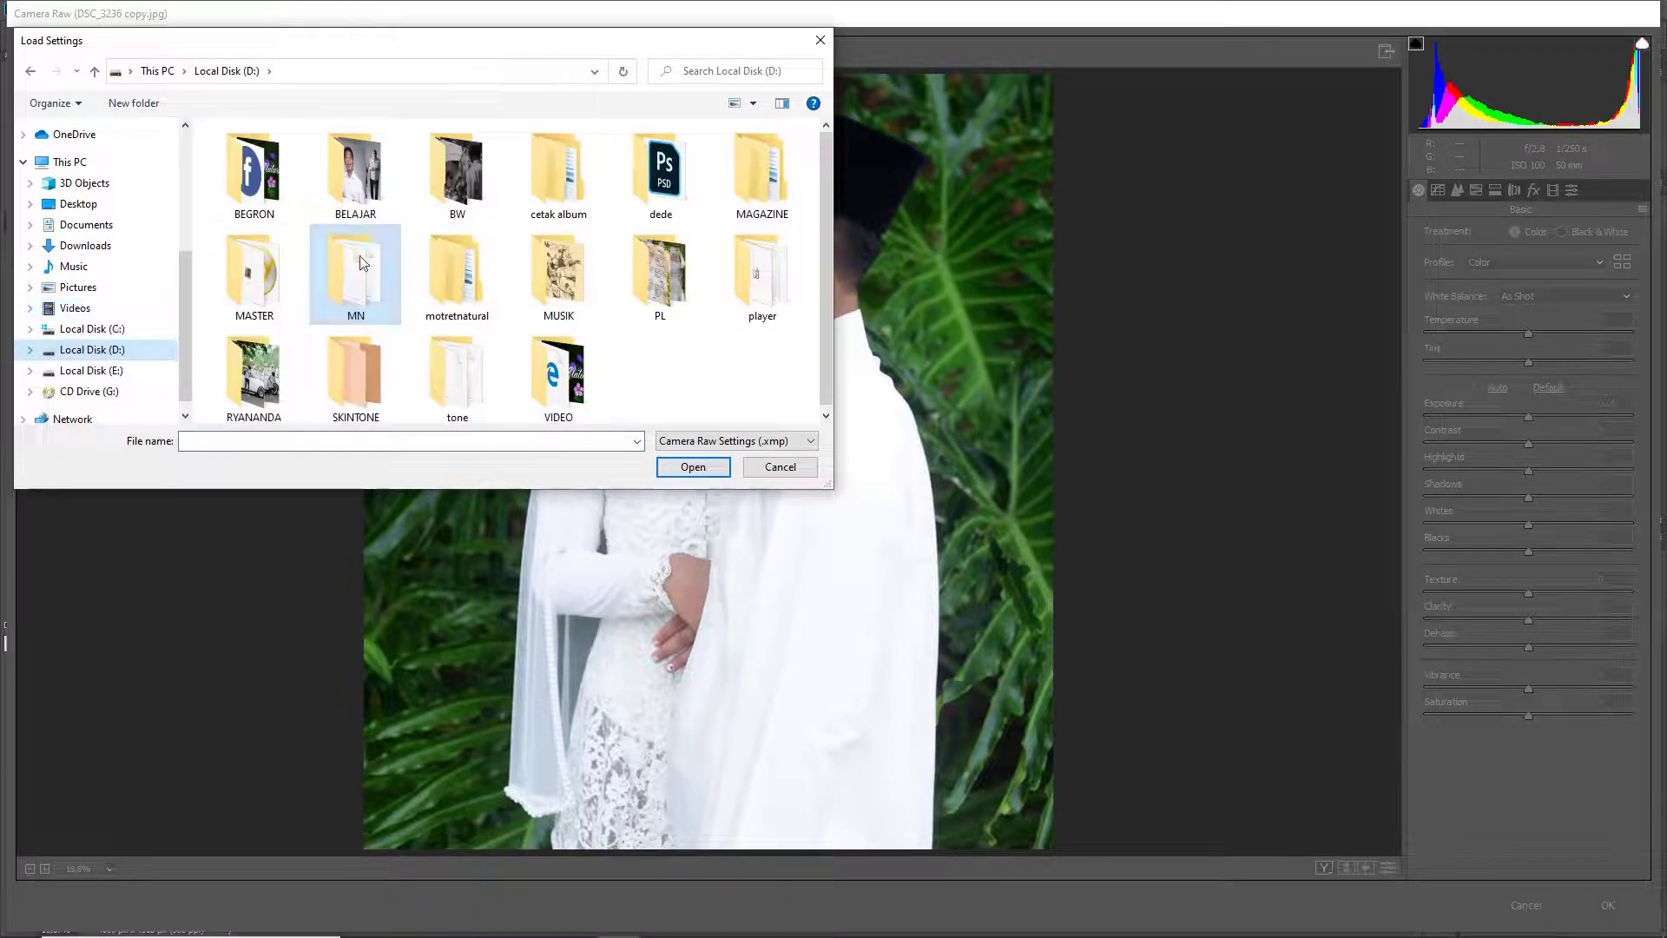
double_click(356, 283)
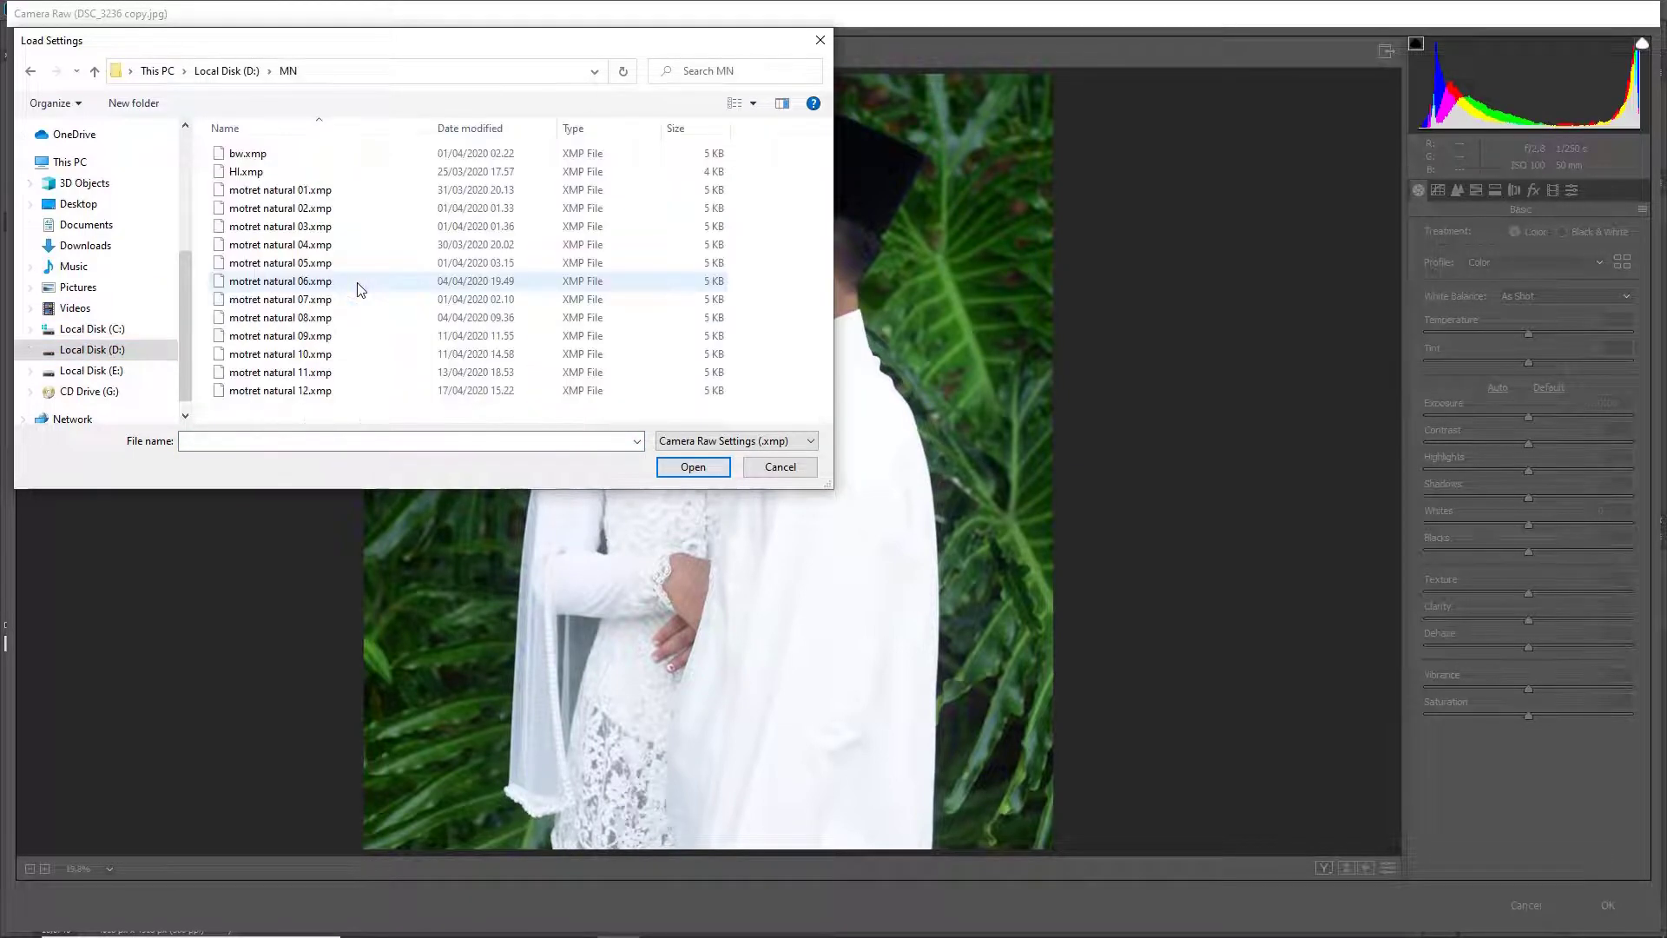
click(336, 389)
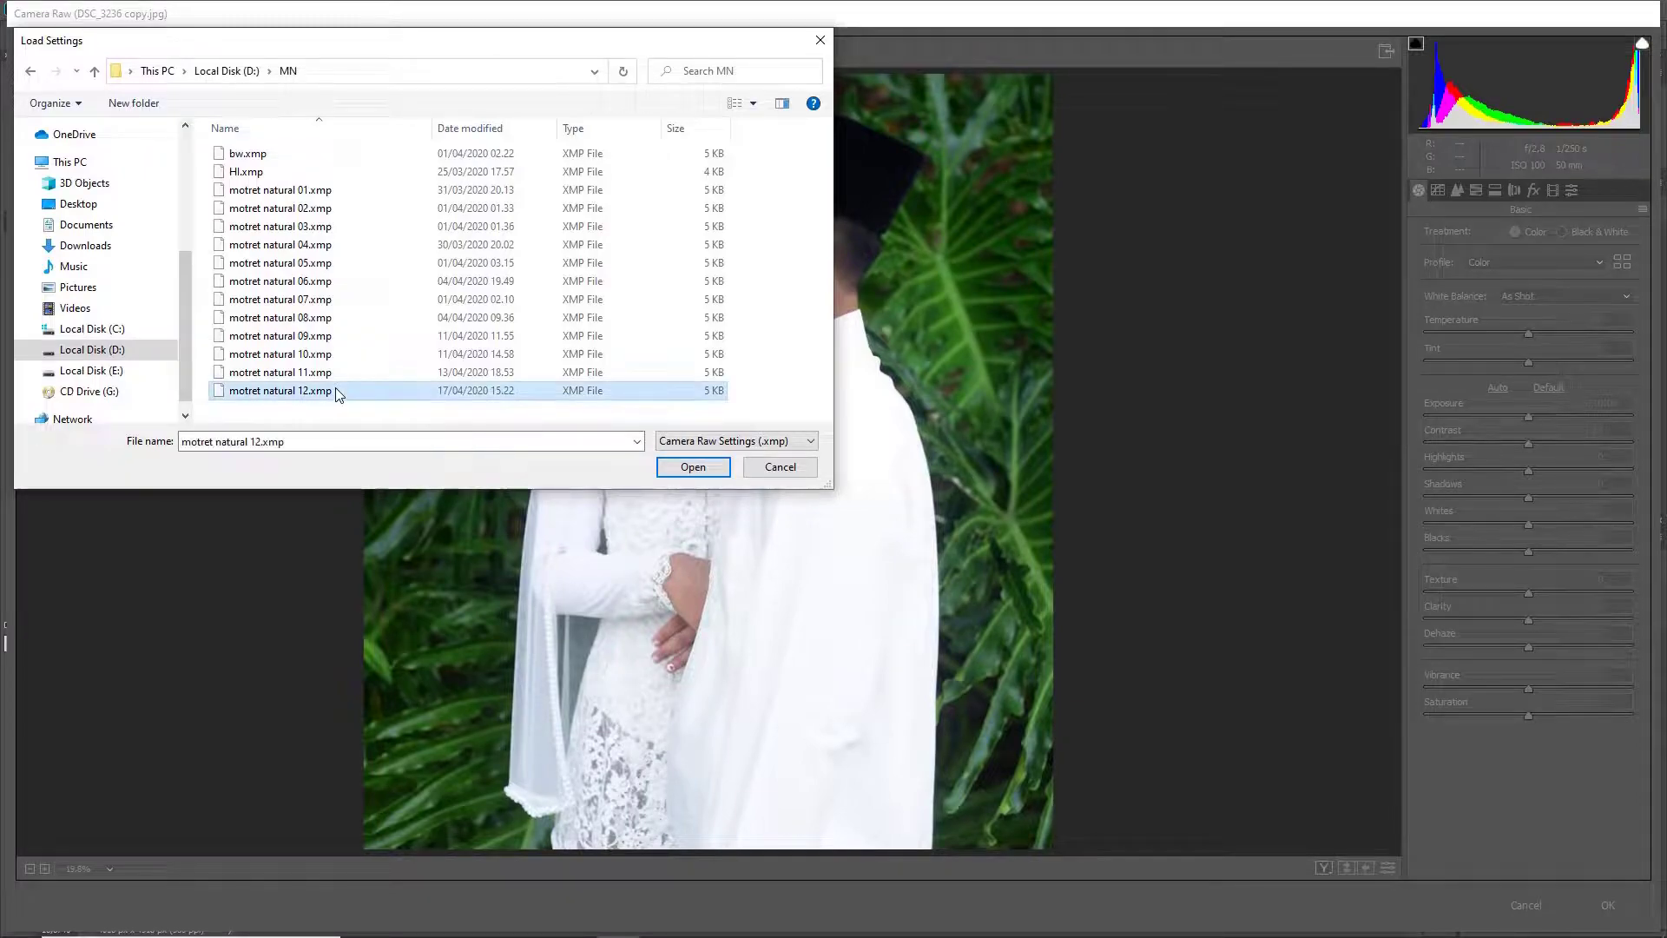
click(691, 467)
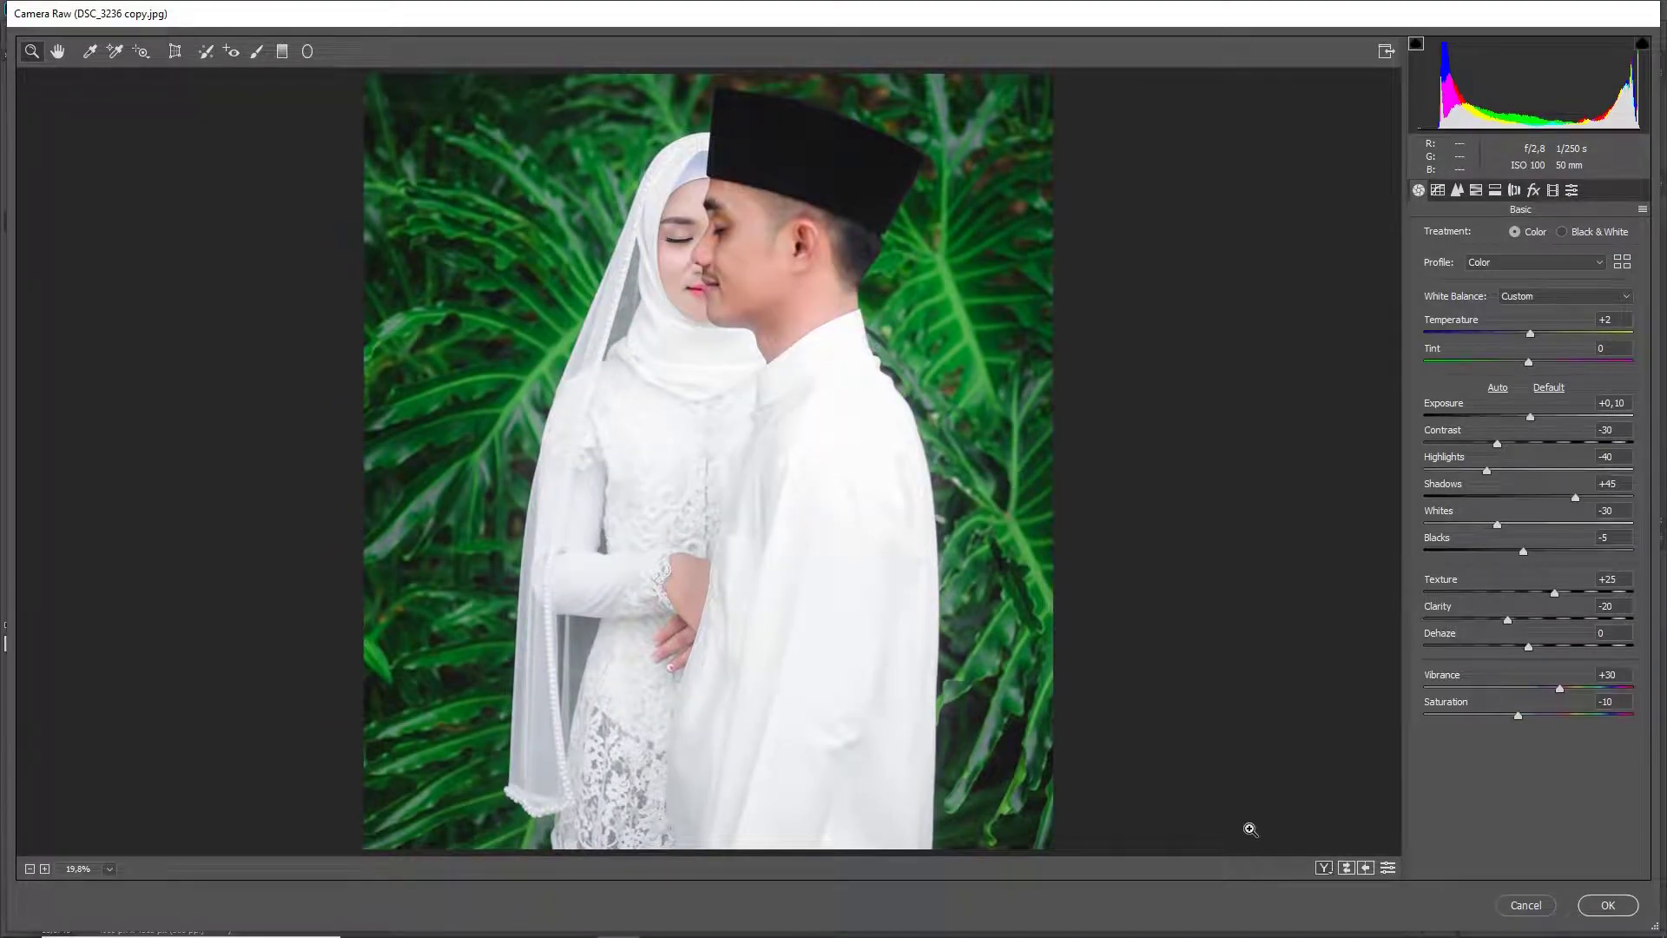
click(1323, 868)
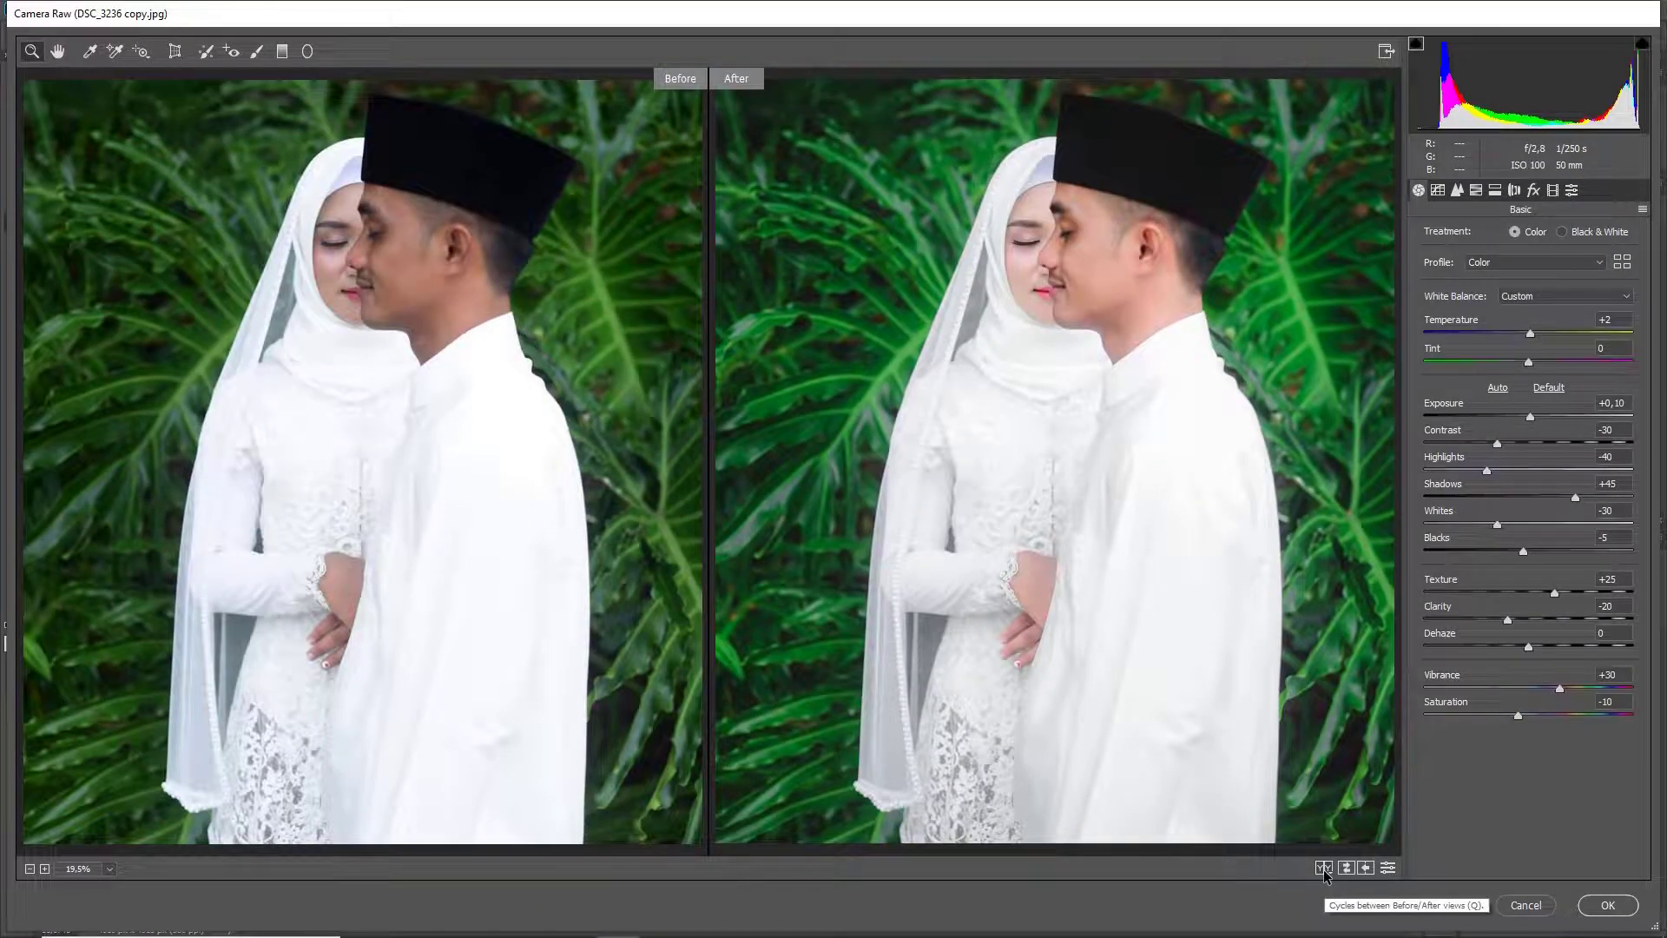